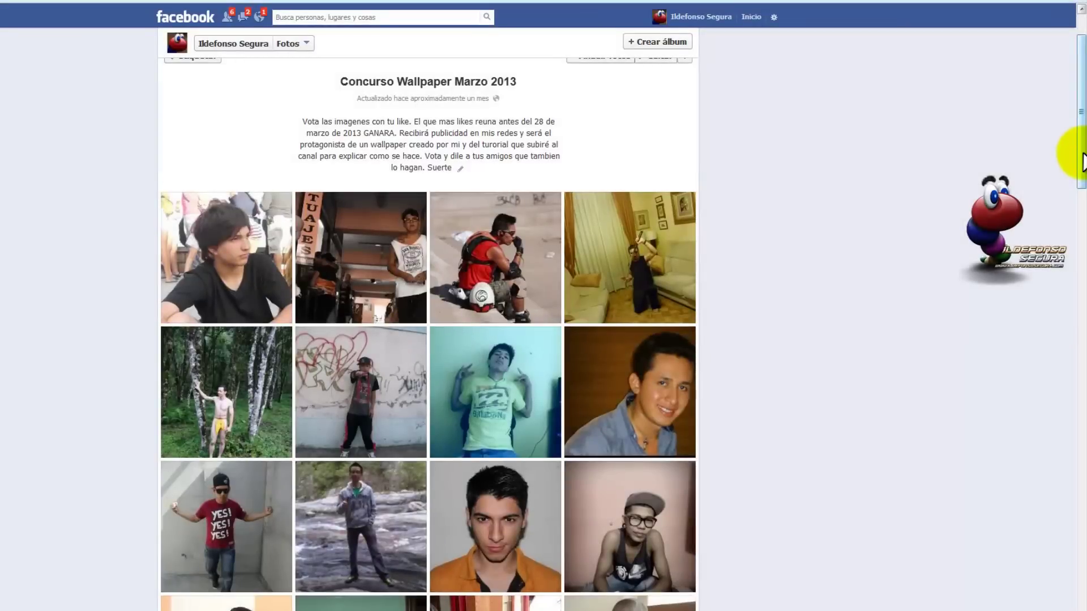
# - Scroll the Concurso Wallpaper Marzo 2013 album until the winner's Ganador wallpaper panel shows
pyautogui.moveTo(1083, 161)
pyautogui.mouseDown()
pyautogui.moveTo(1082, 150)
pyautogui.moveTo(1079, 381)
pyautogui.moveTo(1083, 164)
pyautogui.mouseUp()
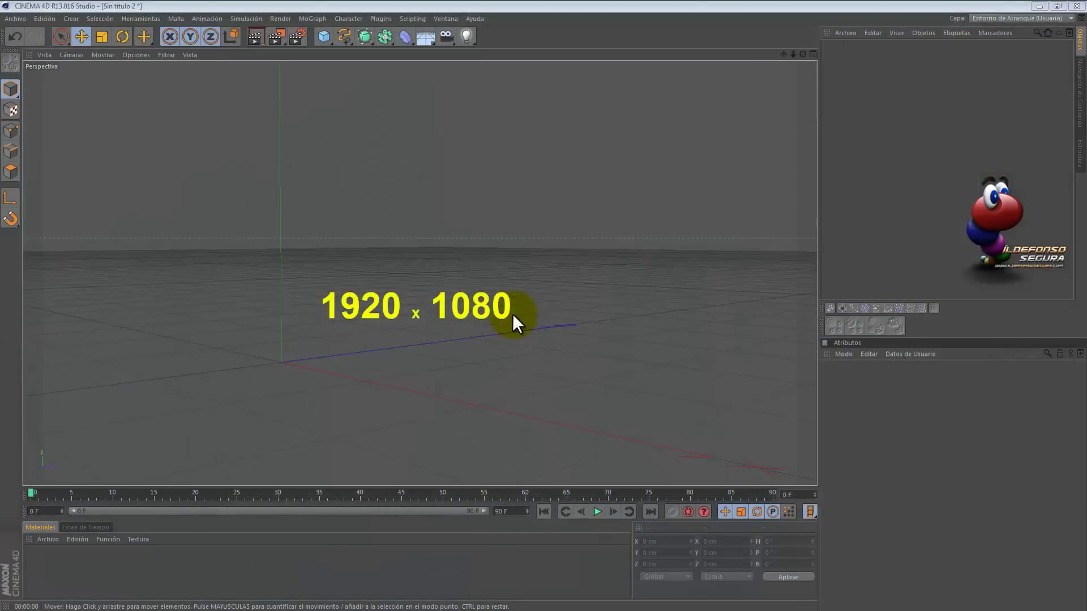
# - Create a MoGraph text object reading 'eS'
pyautogui.click(318, 18)
pyautogui.click(345, 149)
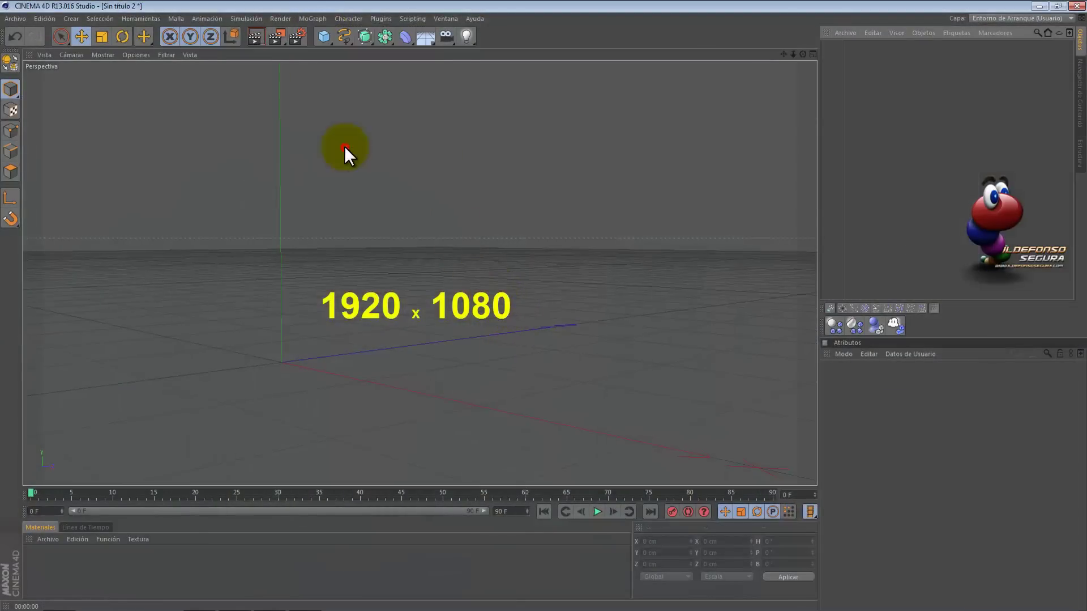
pyautogui.click(889, 442)
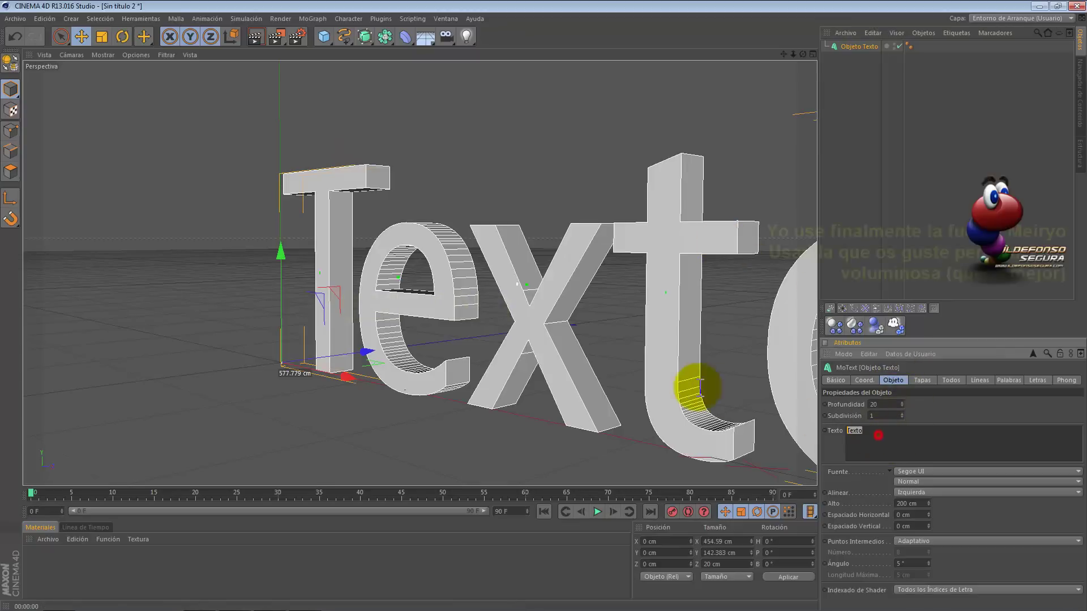
pyautogui.hotkey('ctrl', 'a')
pyautogui.write('eS')
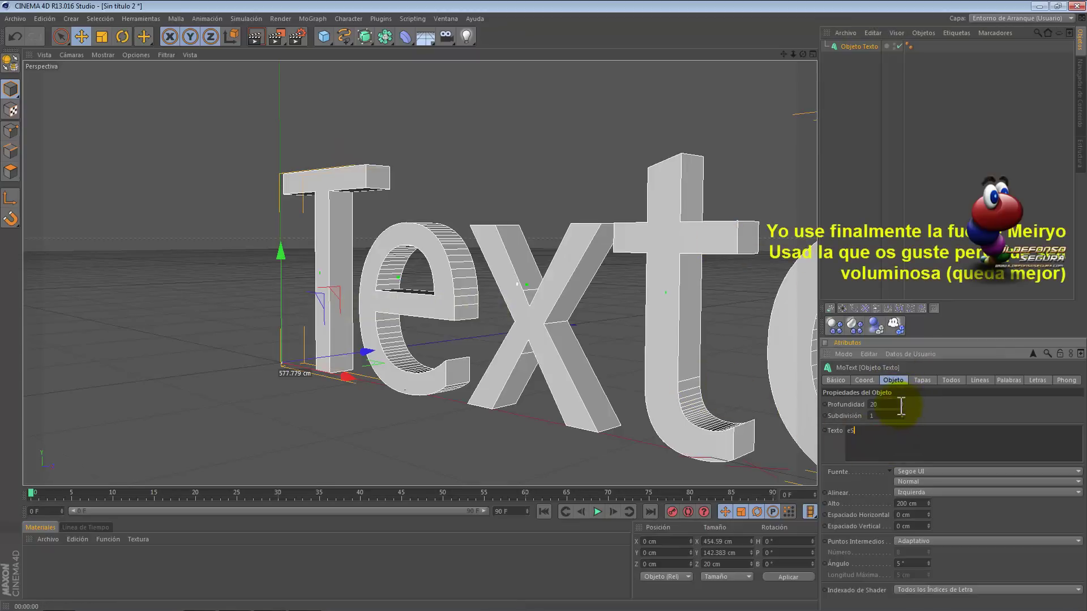
# - Set the text's extrusion depth (Profundidad) to 45 cm
pyautogui.doubleClick(902, 405)
pyautogui.write('45')
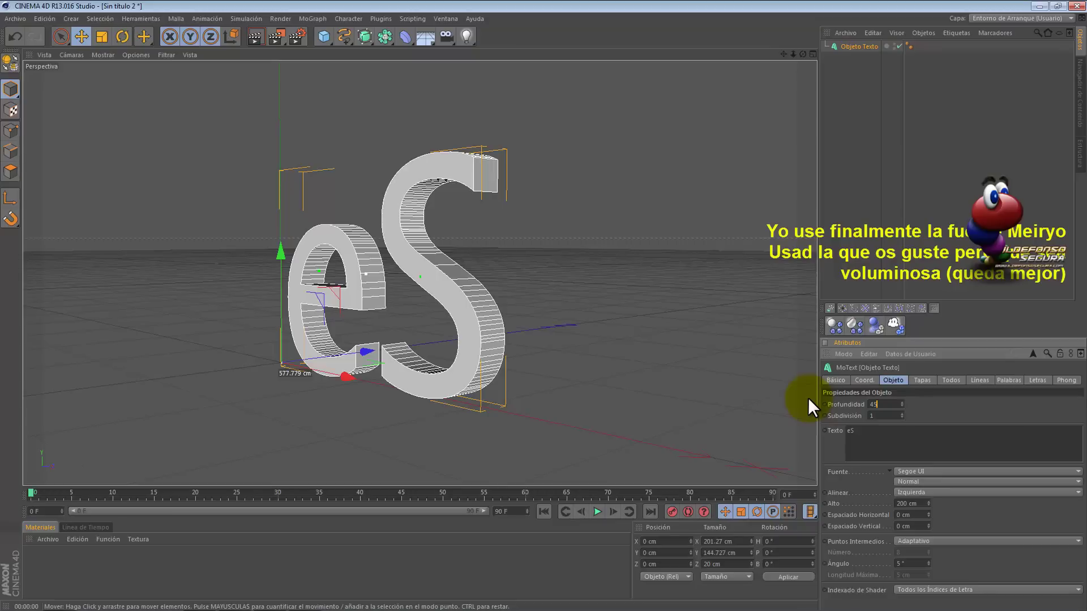
pyautogui.click(936, 407)
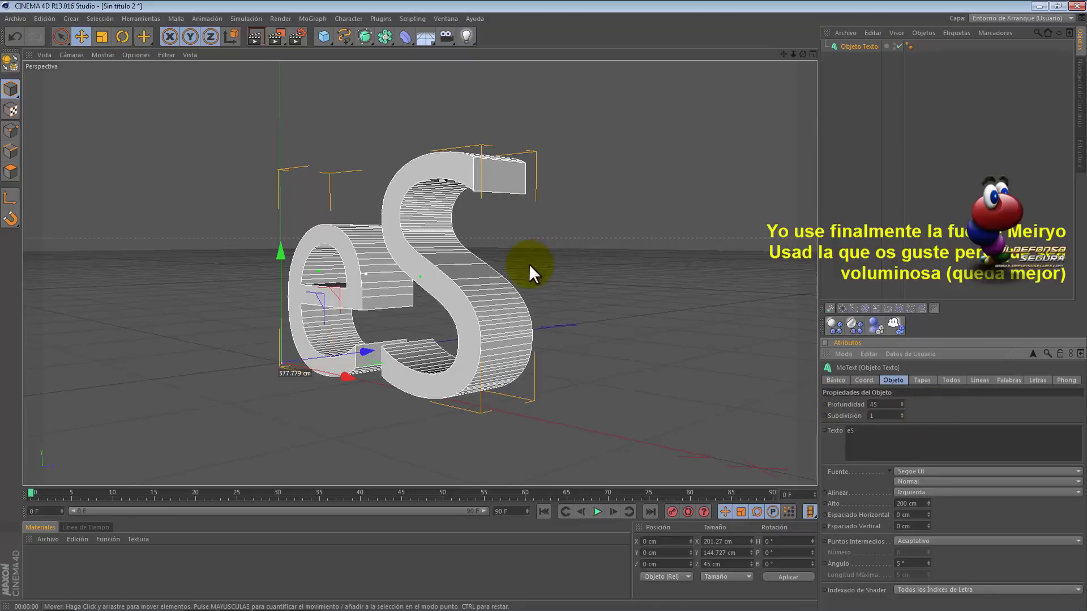
pyautogui.click(927, 379)
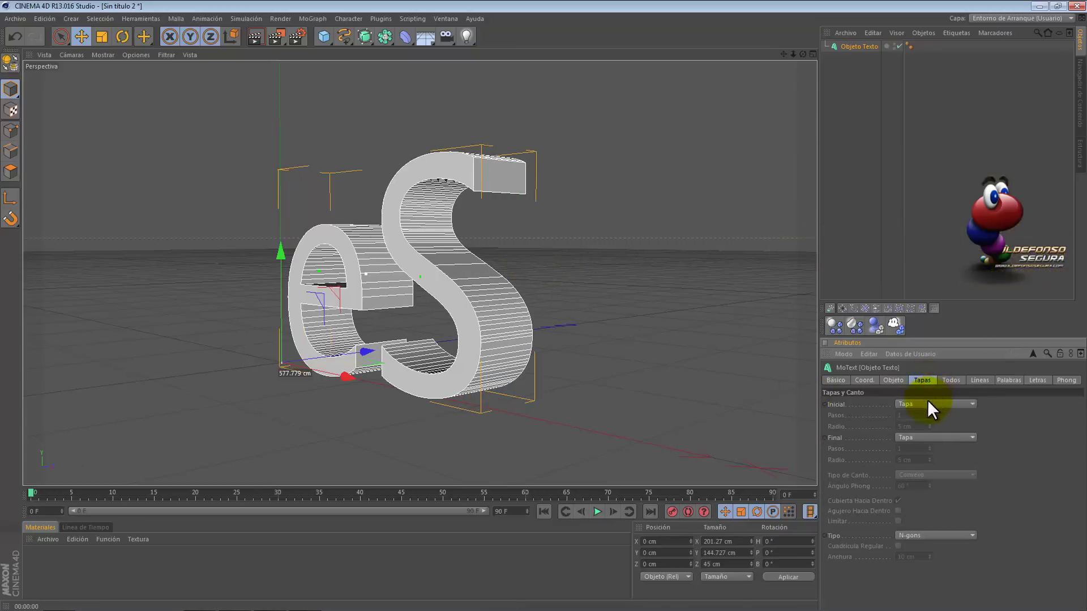
# - Set both the front and back caps to Tapa con Canto fillets
pyautogui.click(927, 401)
pyautogui.click(940, 448)
pyautogui.click(937, 436)
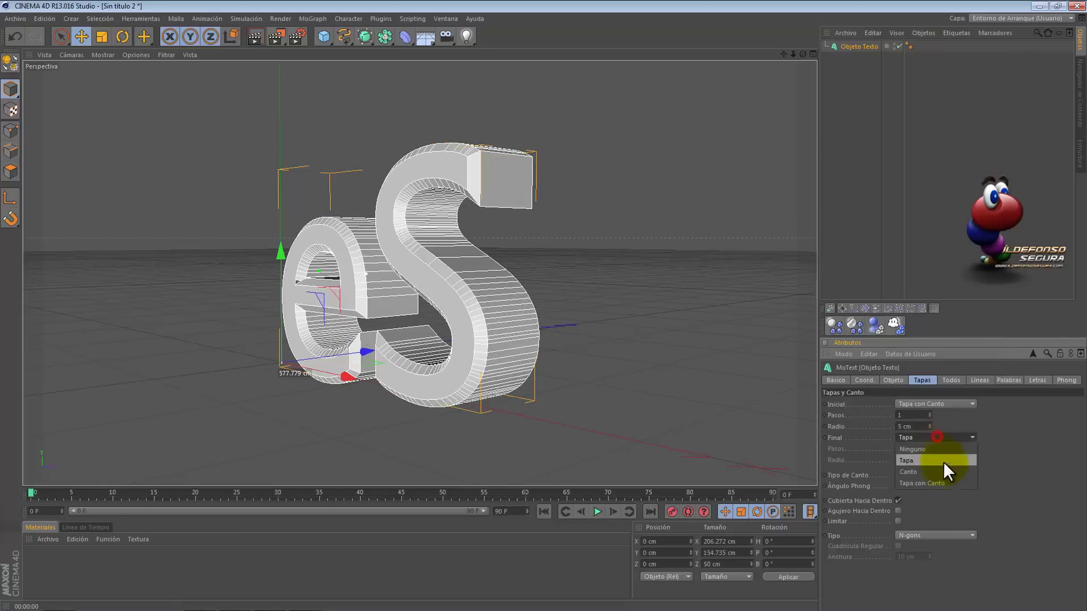
pyautogui.click(940, 482)
# - Give both fillets 2 steps and a 0.75 cm radius, then preview a render
pyautogui.click(916, 414)
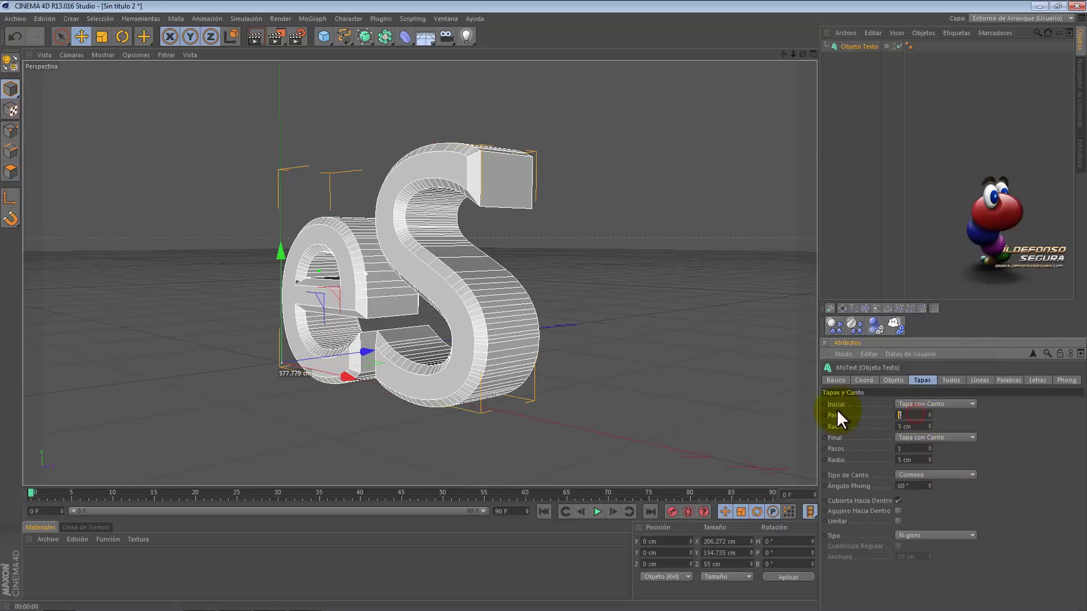
pyautogui.write('2')
pyautogui.press('Tab')
pyautogui.write('0,75')
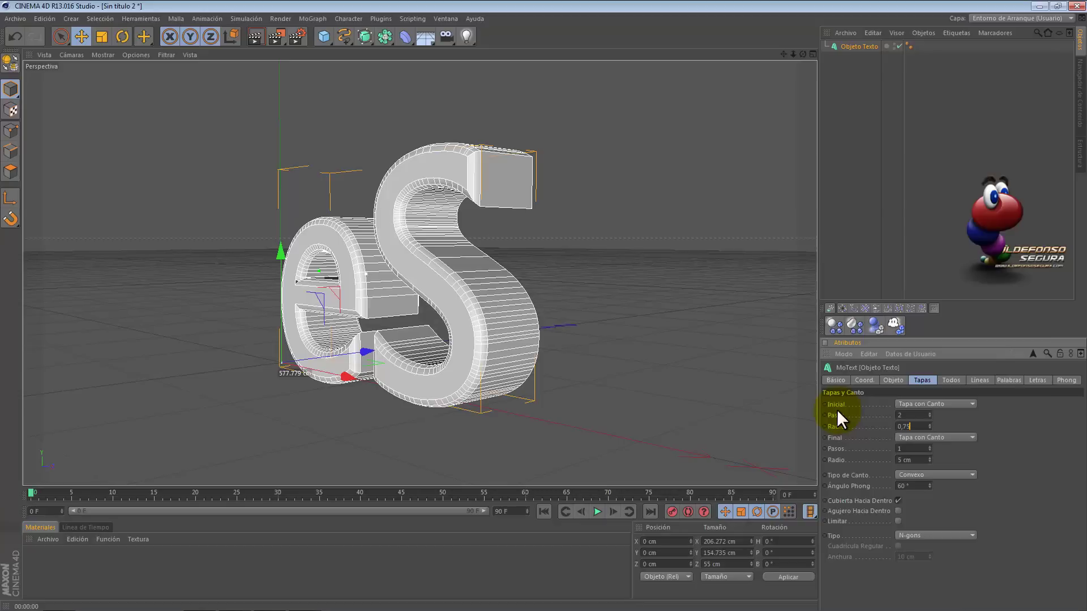
pyautogui.press('Tab')
pyautogui.write('2')
pyautogui.press('Tab')
pyautogui.write('0')
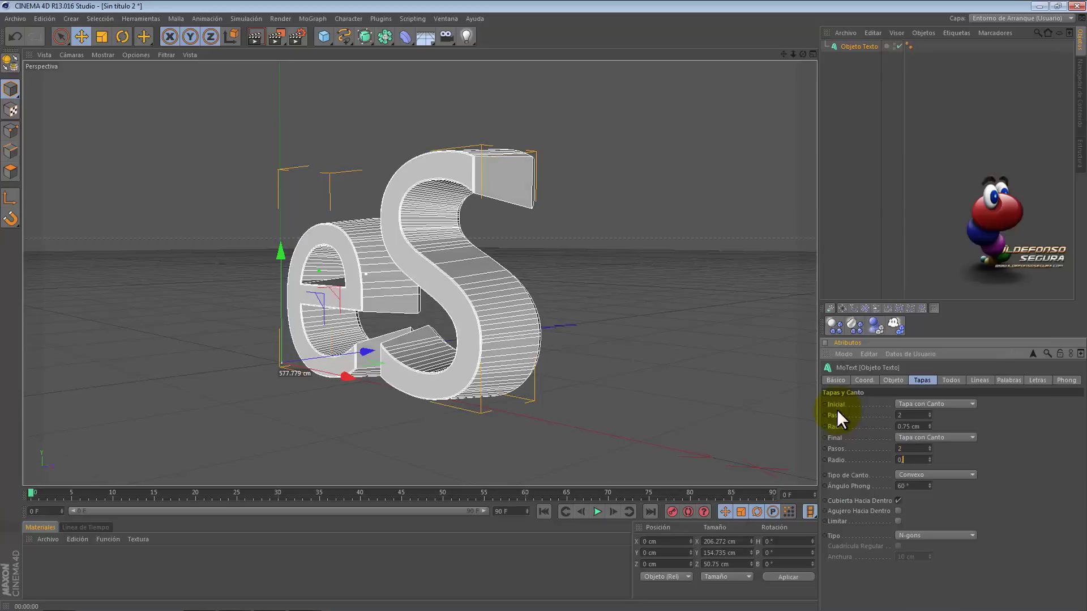
pyautogui.write(',75')
pyautogui.press('Return')
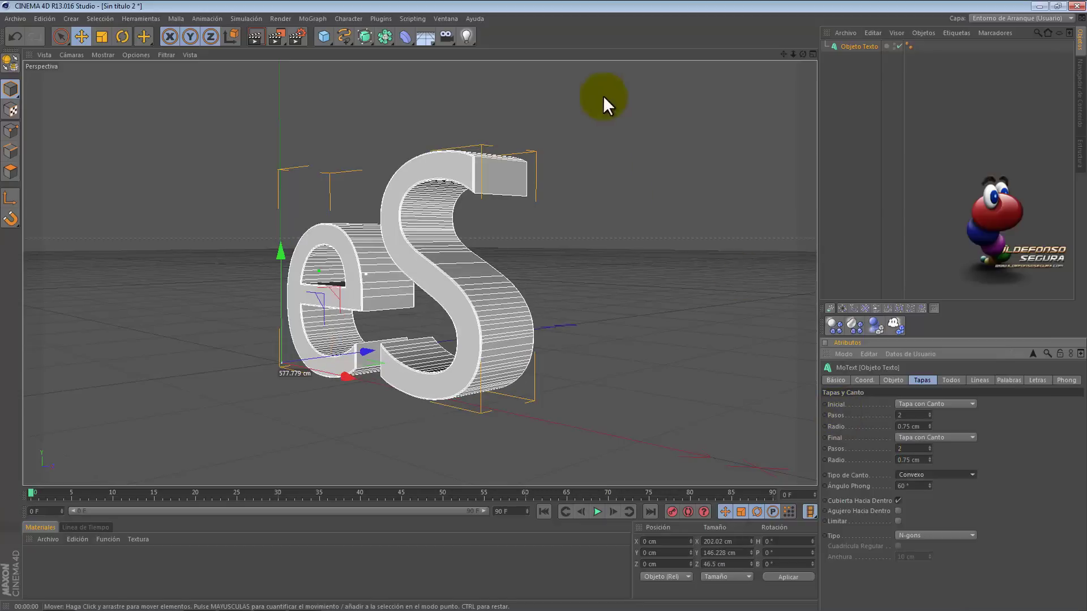
pyautogui.click(254, 35)
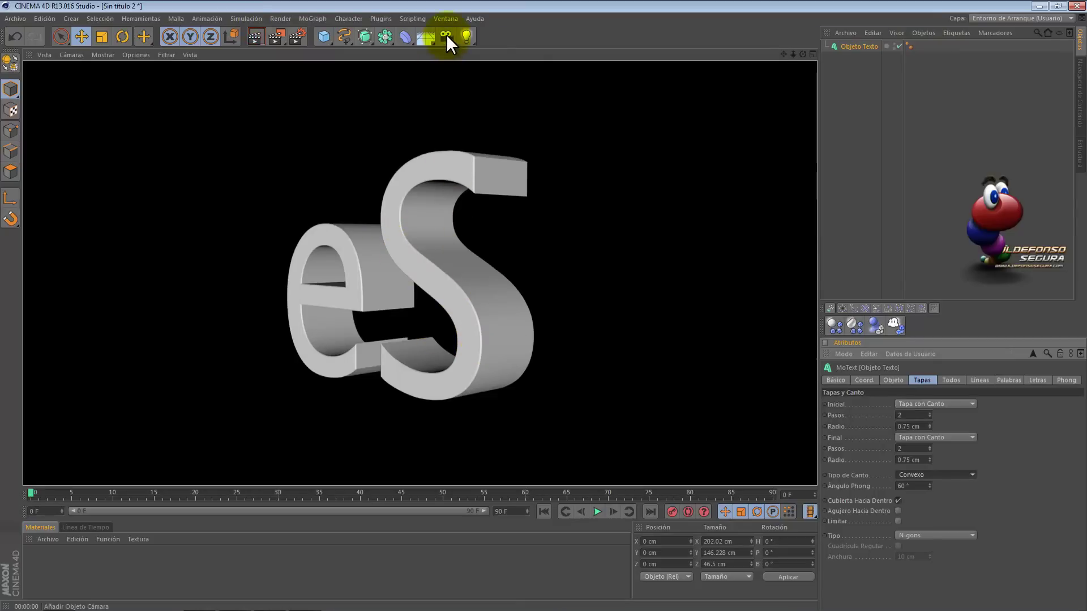
# - Add a camera, look through it, and set a 14 mm focal length
pyautogui.moveTo(447, 34); pyautogui.dragTo(481, 48)
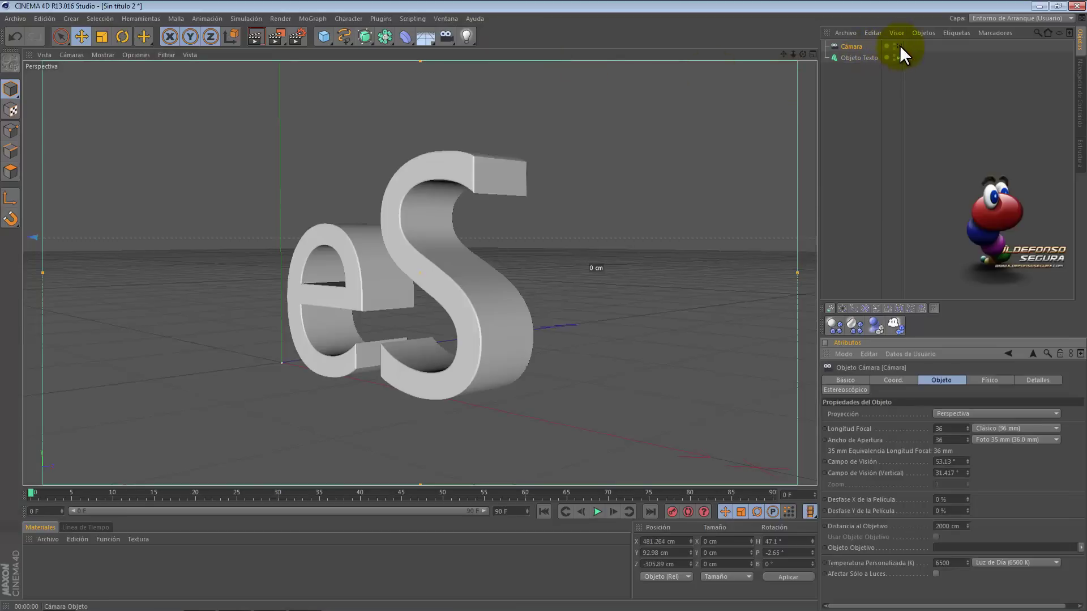
pyautogui.click(899, 45)
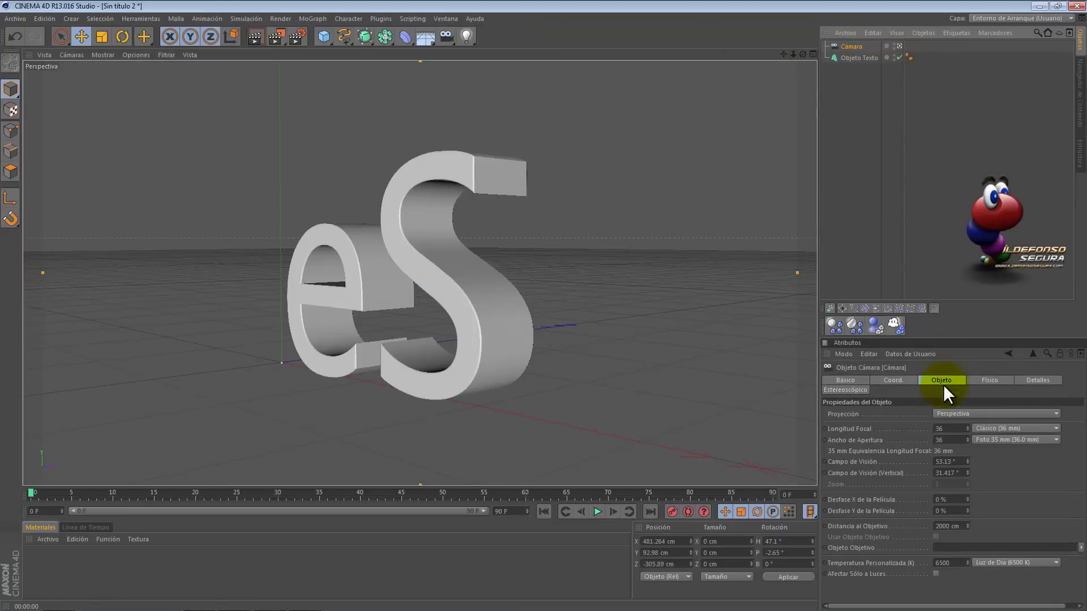
pyautogui.click(952, 427)
pyautogui.write('1')
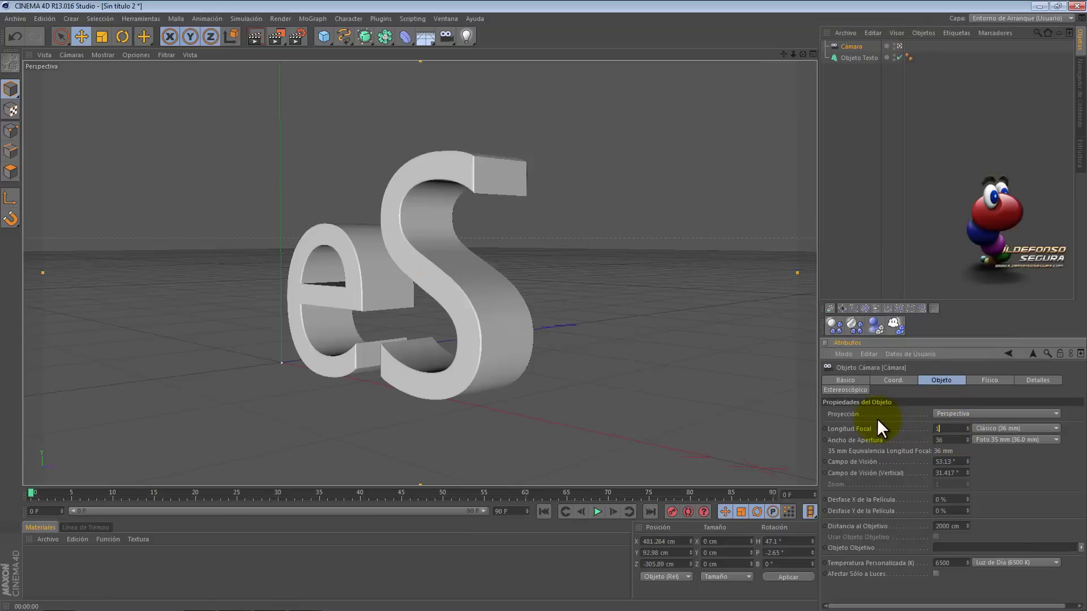
pyautogui.write('4')
pyautogui.press('Return')
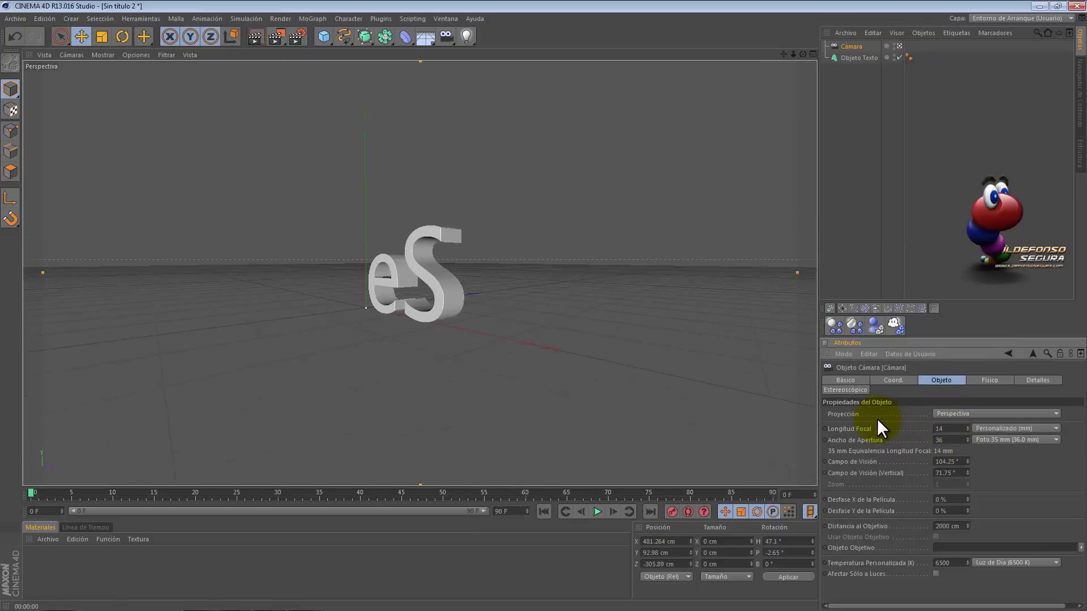
pyautogui.click(962, 525)
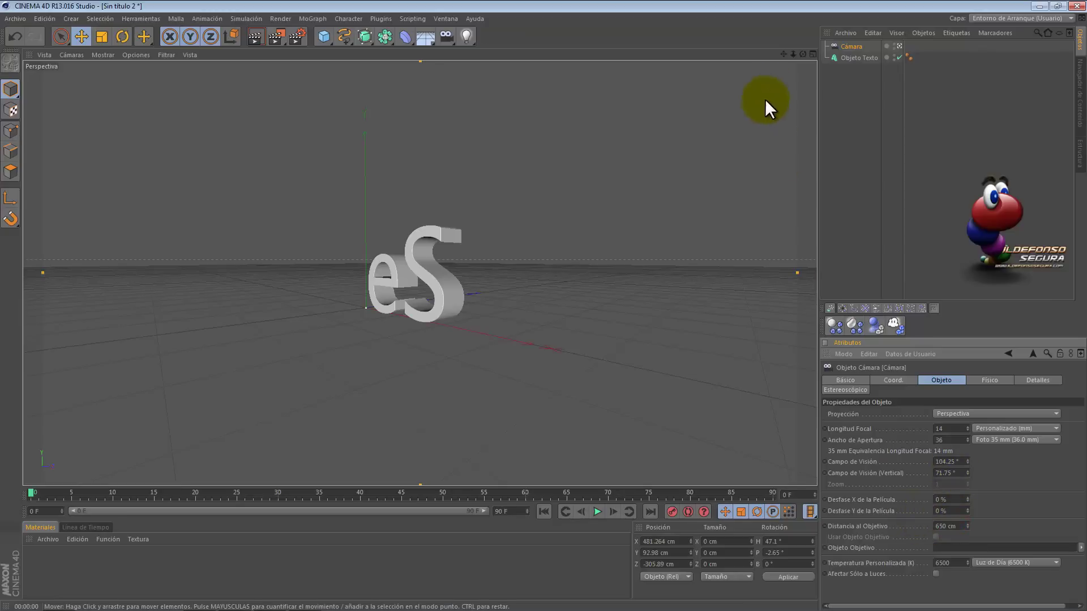
# - Dolly the camera close to the eS text, preview a render, and add a light
pyautogui.moveTo(794, 53); pyautogui.dragTo(544, 305)
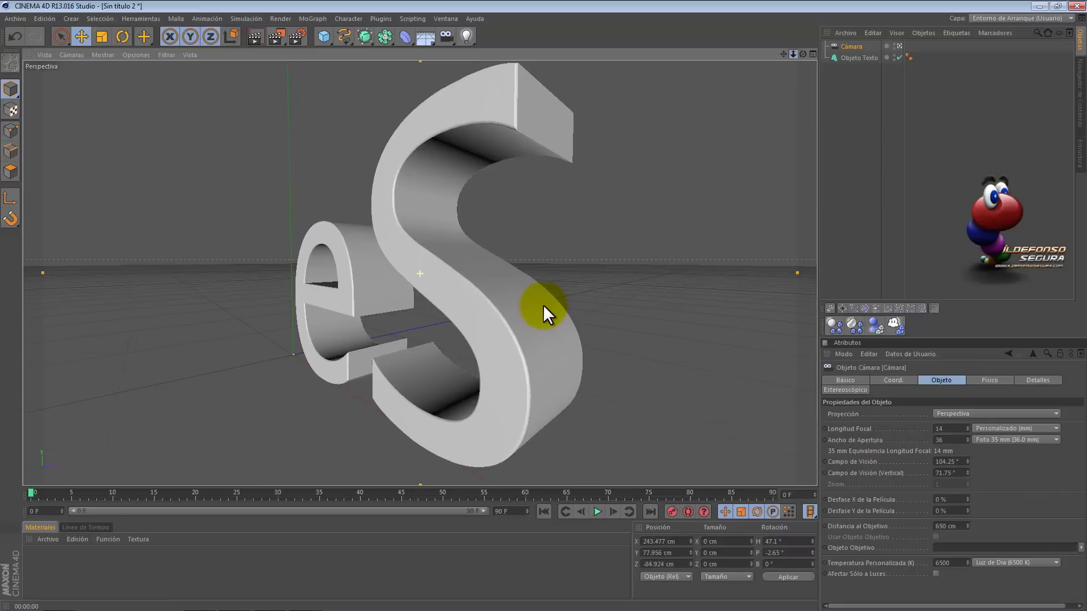
pyautogui.click(257, 44)
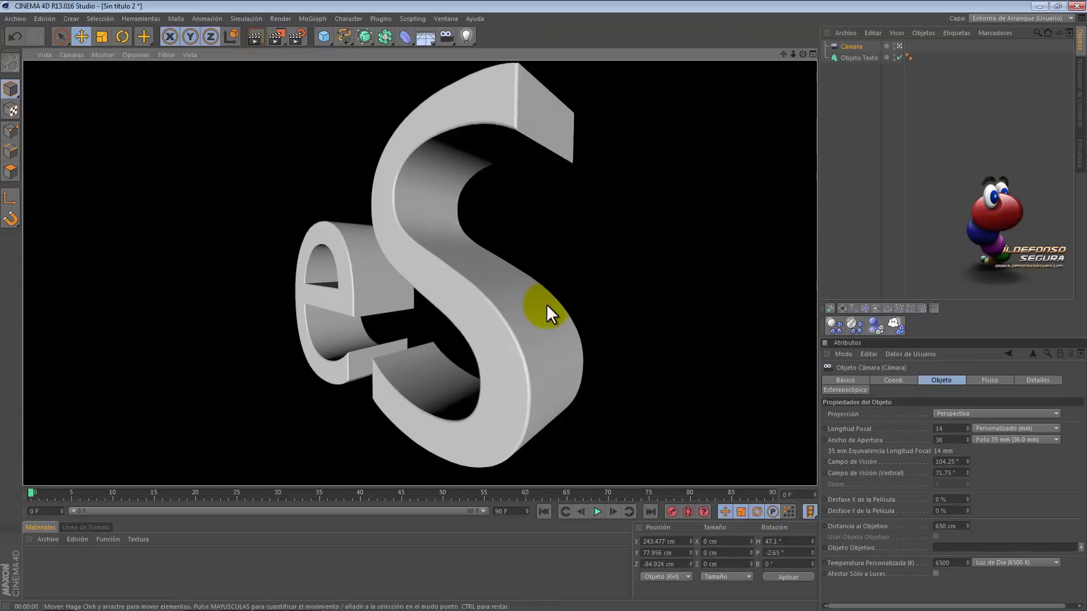
pyautogui.moveTo(544, 305); pyautogui.dragTo(543, 305)
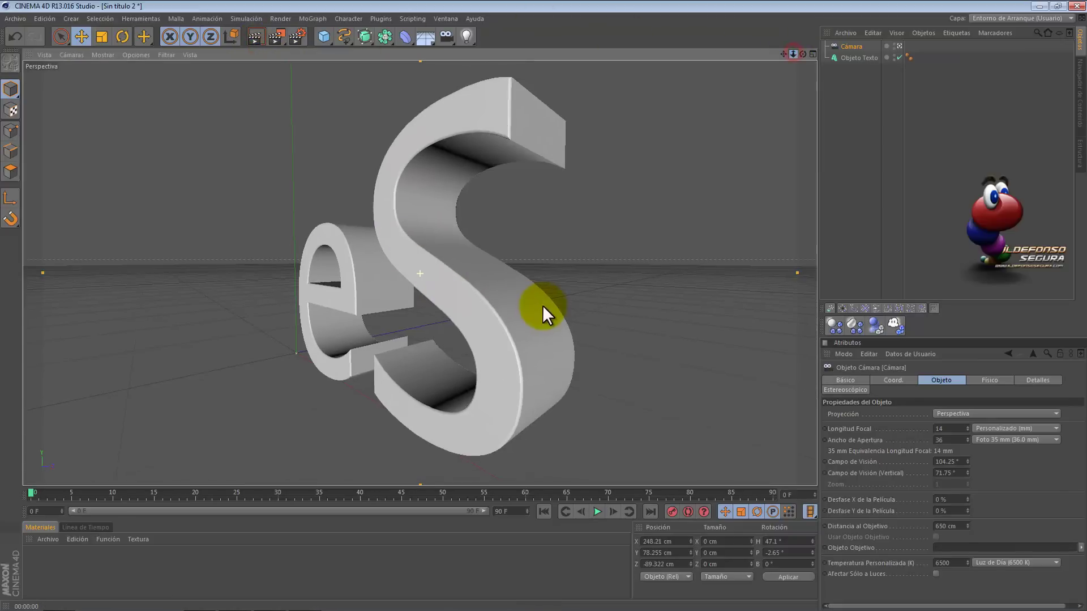
pyautogui.moveTo(471, 40); pyautogui.dragTo(490, 47)
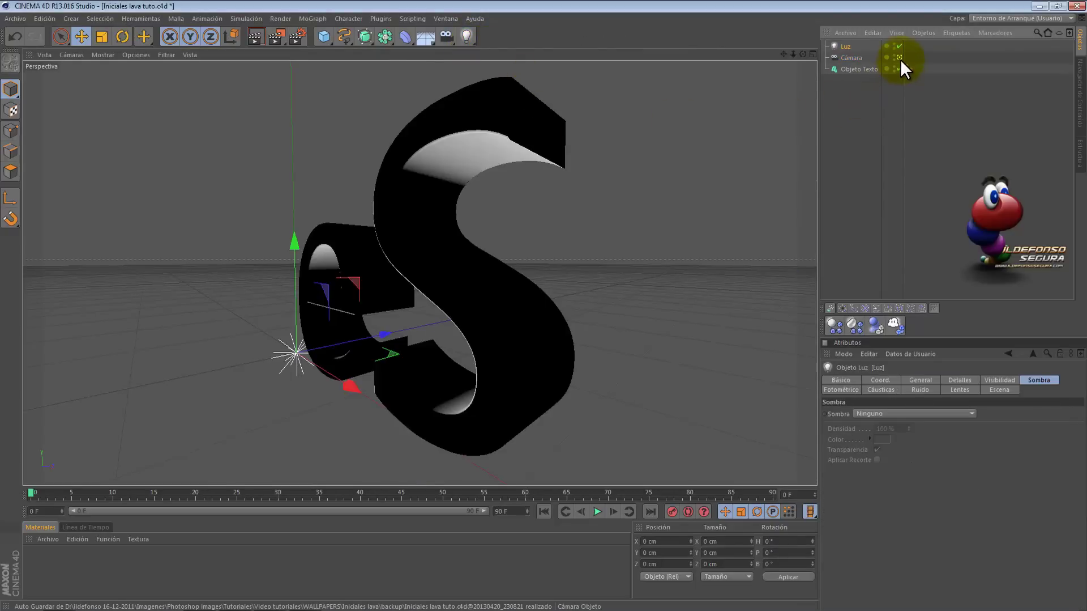
# - Move the new light to the right of the text and raise it above the ground
pyautogui.click(900, 57)
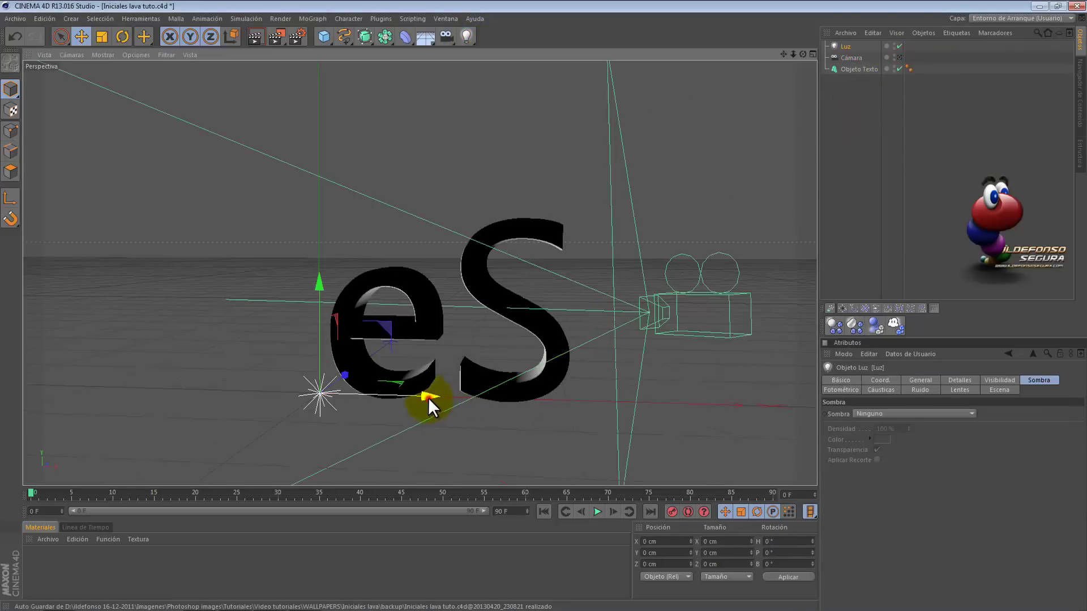
pyautogui.moveTo(428, 396); pyautogui.dragTo(574, 393)
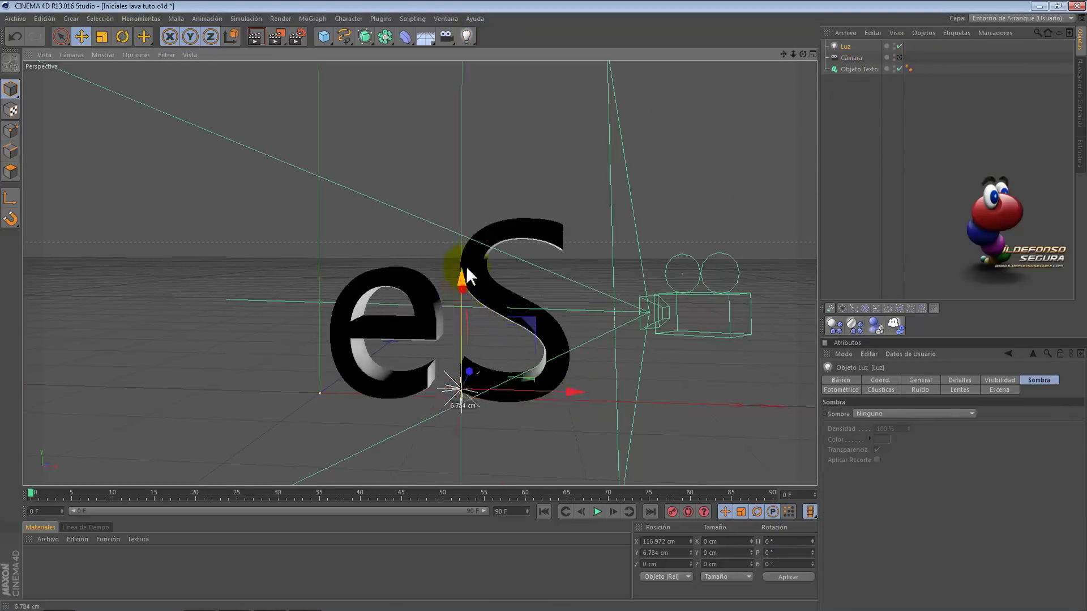
pyautogui.moveTo(469, 284); pyautogui.dragTo(468, 222)
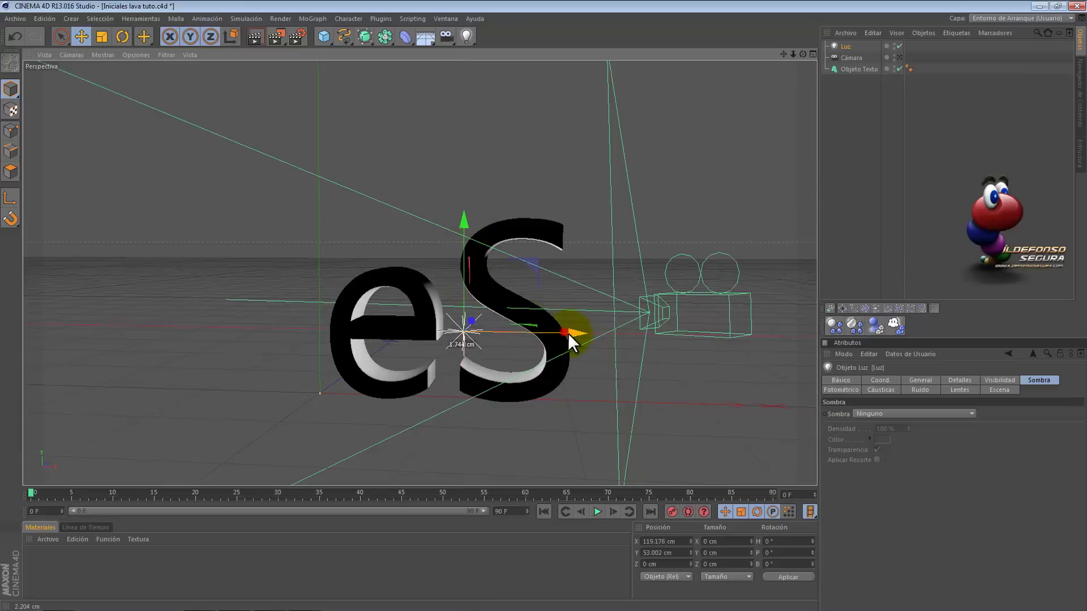
pyautogui.moveTo(569, 331); pyautogui.dragTo(571, 333)
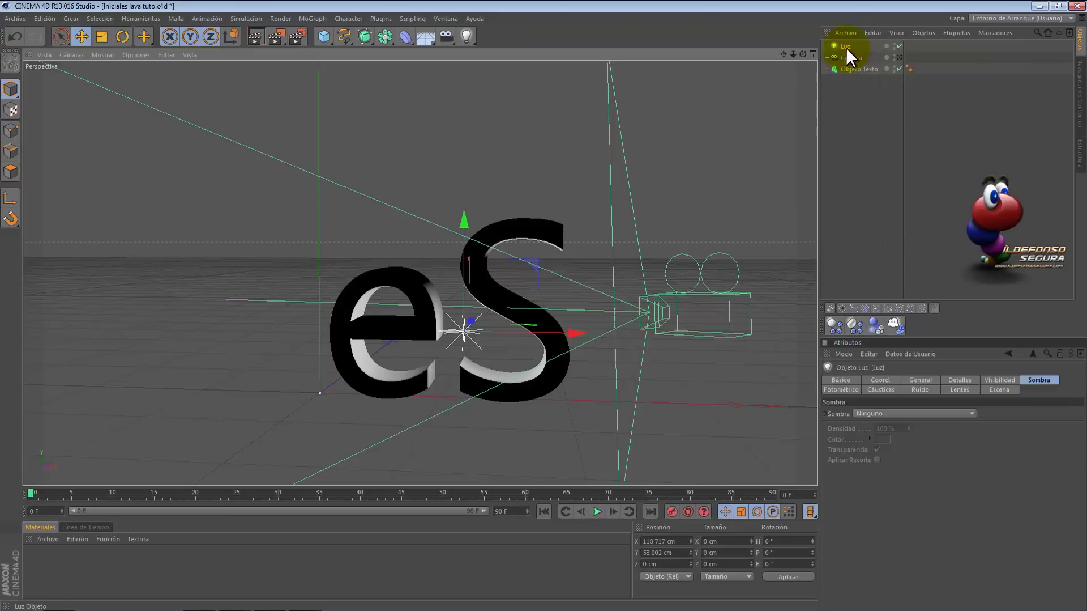
# - Duplicate the light and position Luz.1 higher and further right
pyautogui.keyDown('ctrl'); pyautogui.moveTo(847, 43); pyautogui.dragTo(850, 57); pyautogui.keyUp('ctrl')
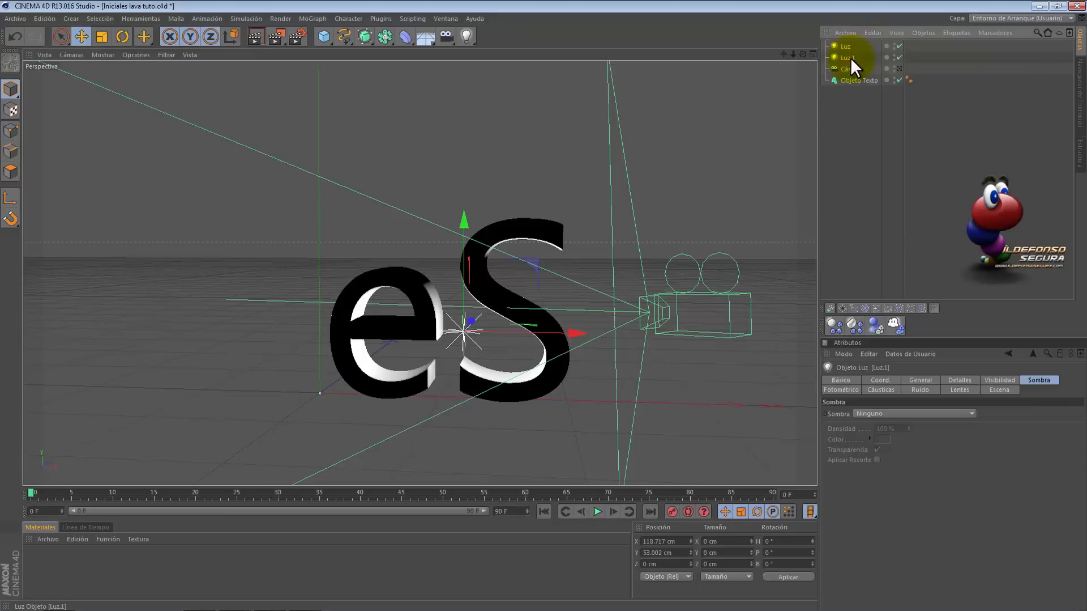
pyautogui.moveTo(473, 321); pyautogui.dragTo(478, 306)
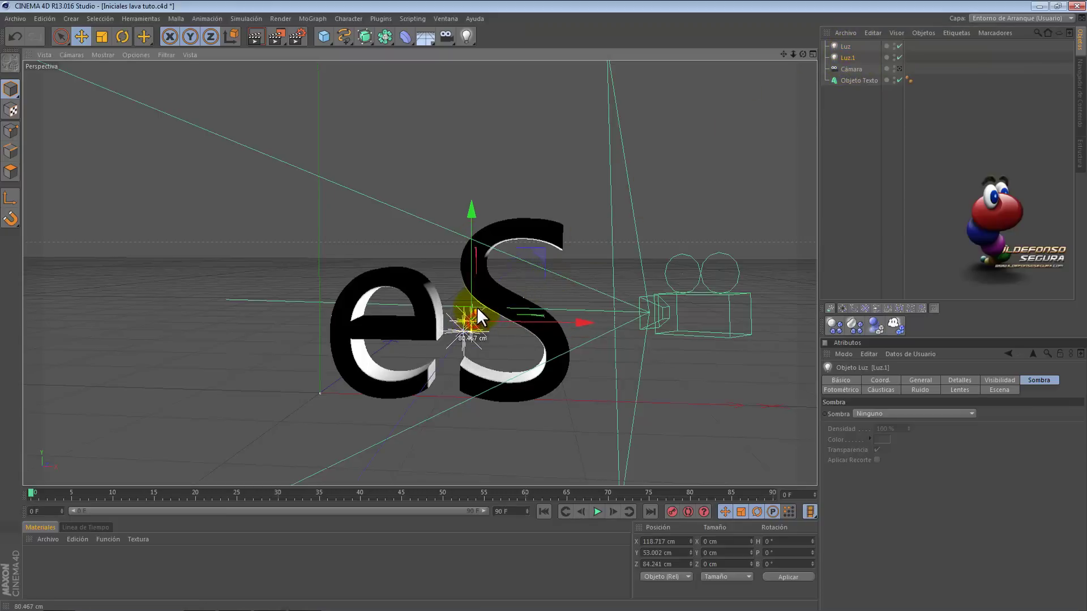
pyautogui.moveTo(803, 54); pyautogui.dragTo(726, 179)
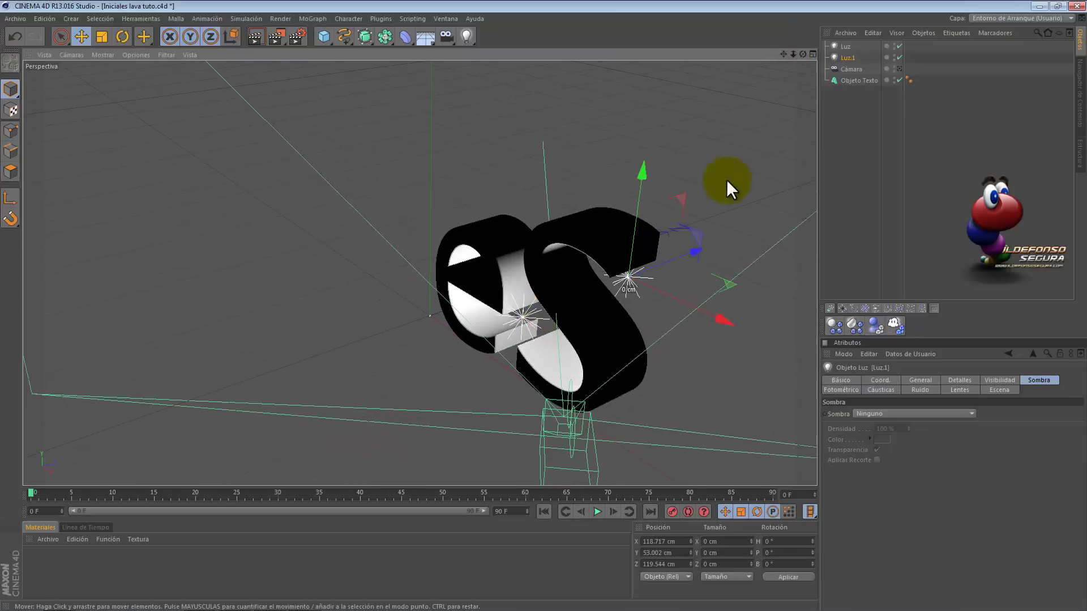
pyautogui.moveTo(654, 177); pyautogui.dragTo(657, 134)
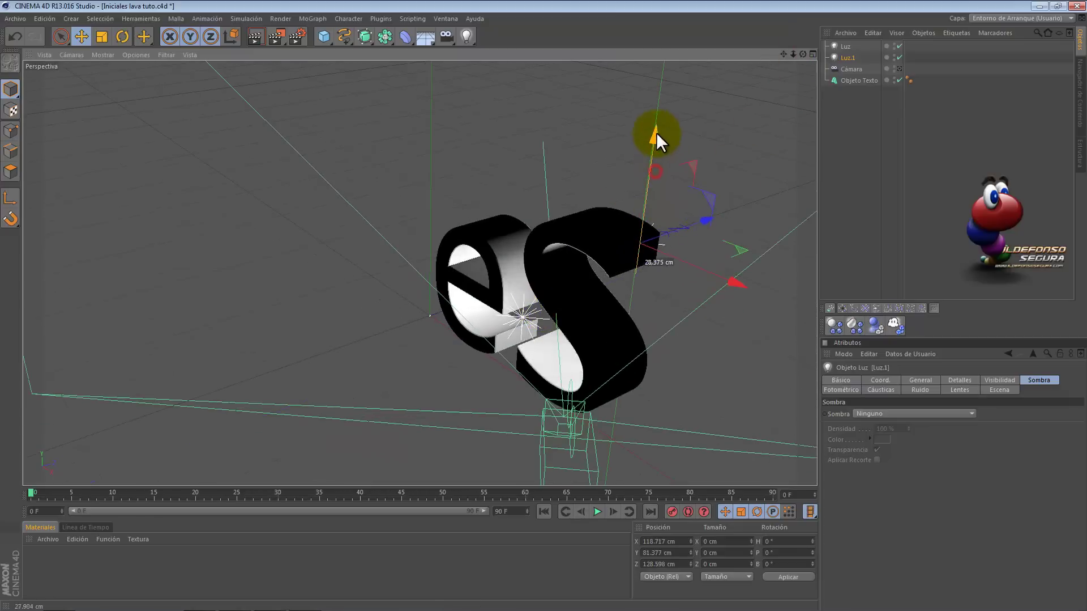
pyautogui.moveTo(731, 274); pyautogui.dragTo(789, 313)
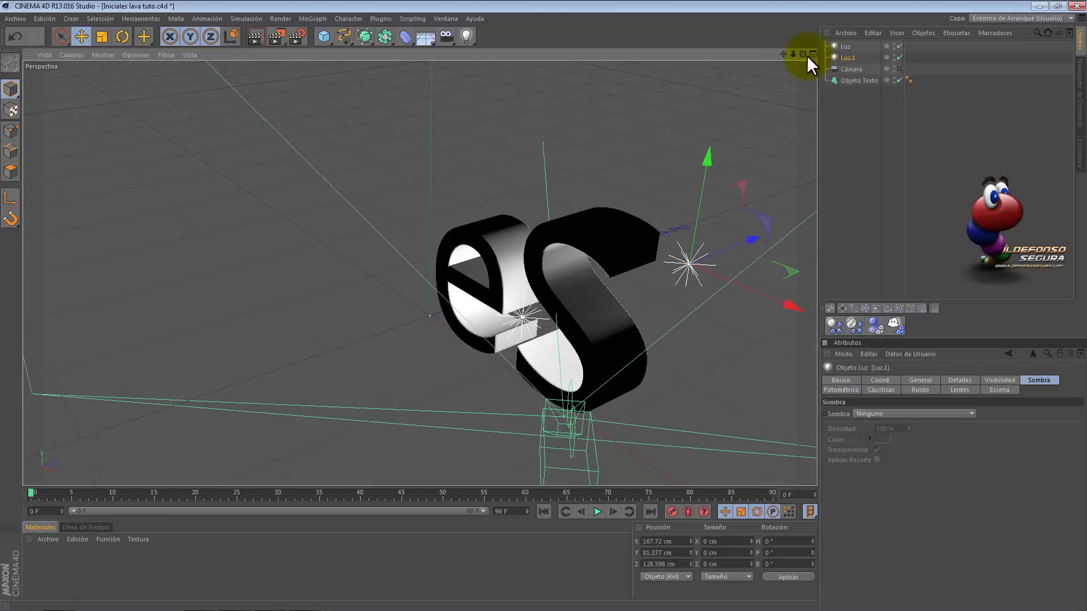
pyautogui.moveTo(807, 55); pyautogui.dragTo(819, 50)
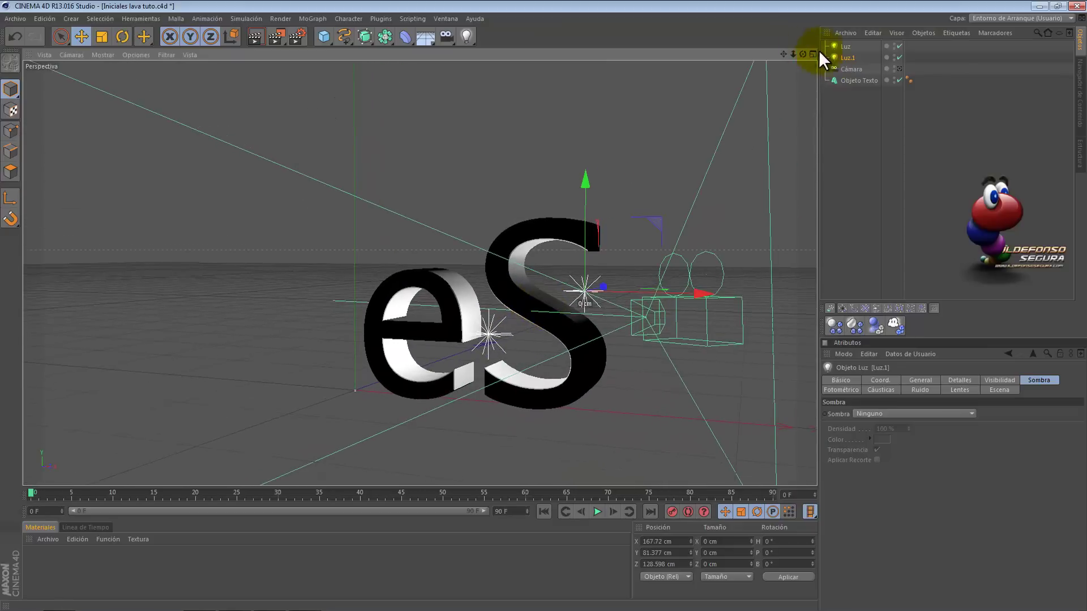
# - Fine-tune Luz.1's position from the camera view, then duplicate Luz as Luz.2
pyautogui.click(899, 69)
pyautogui.moveTo(718, 259); pyautogui.dragTo(756, 253)
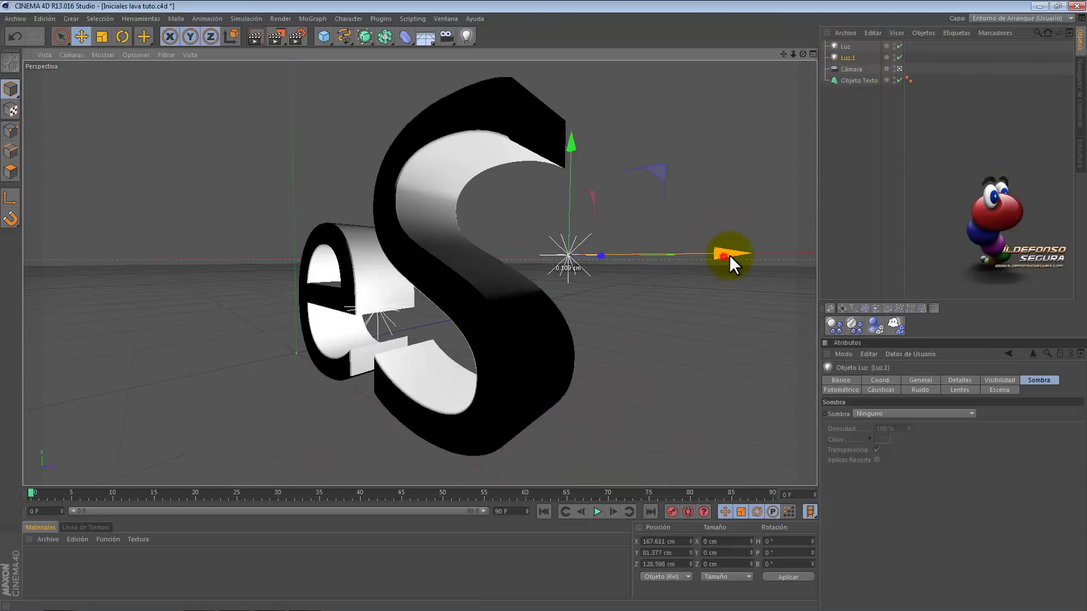
pyautogui.moveTo(606, 128); pyautogui.dragTo(615, 108)
pyautogui.moveTo(741, 197); pyautogui.dragTo(784, 170)
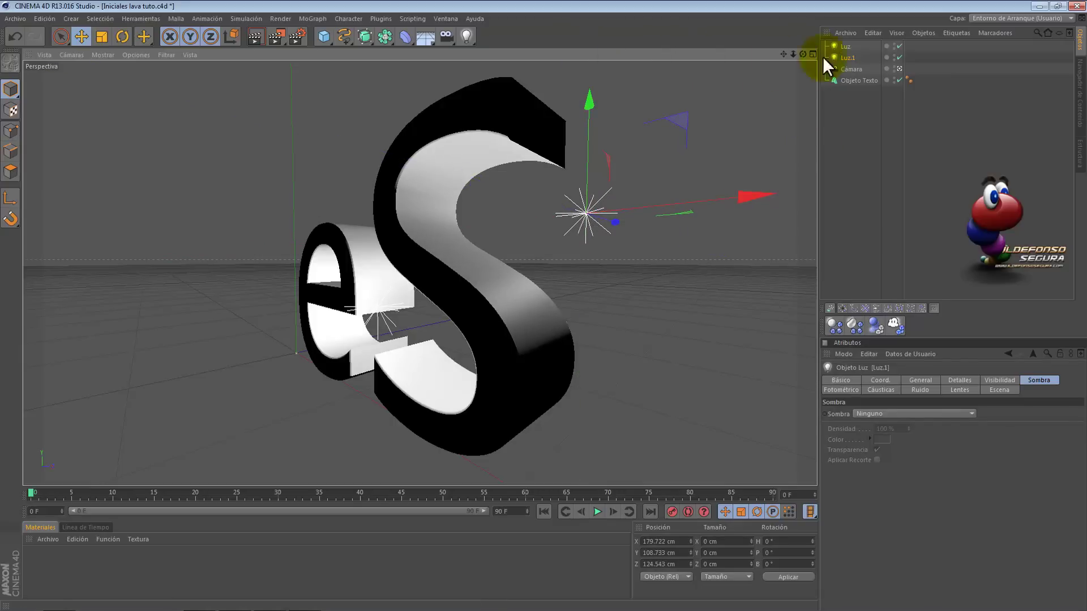
pyautogui.click(846, 47)
pyautogui.keyDown('ctrl'); pyautogui.moveTo(847, 48); pyautogui.dragTo(851, 44); pyautogui.keyUp('ctrl')
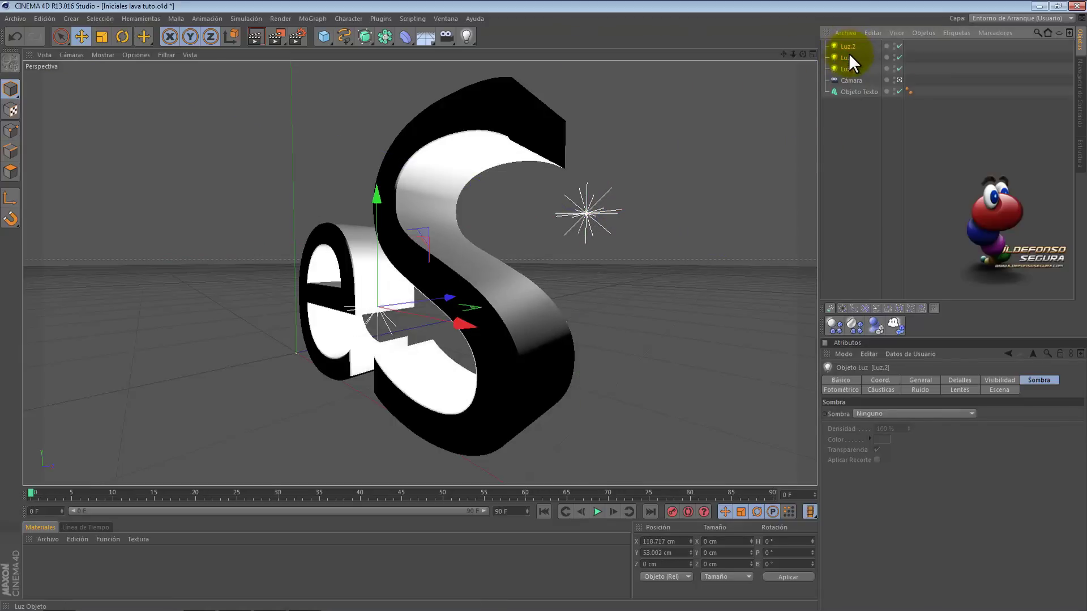
# - Give Luz.2 soft shadow maps and make it an area light
pyautogui.click(927, 411)
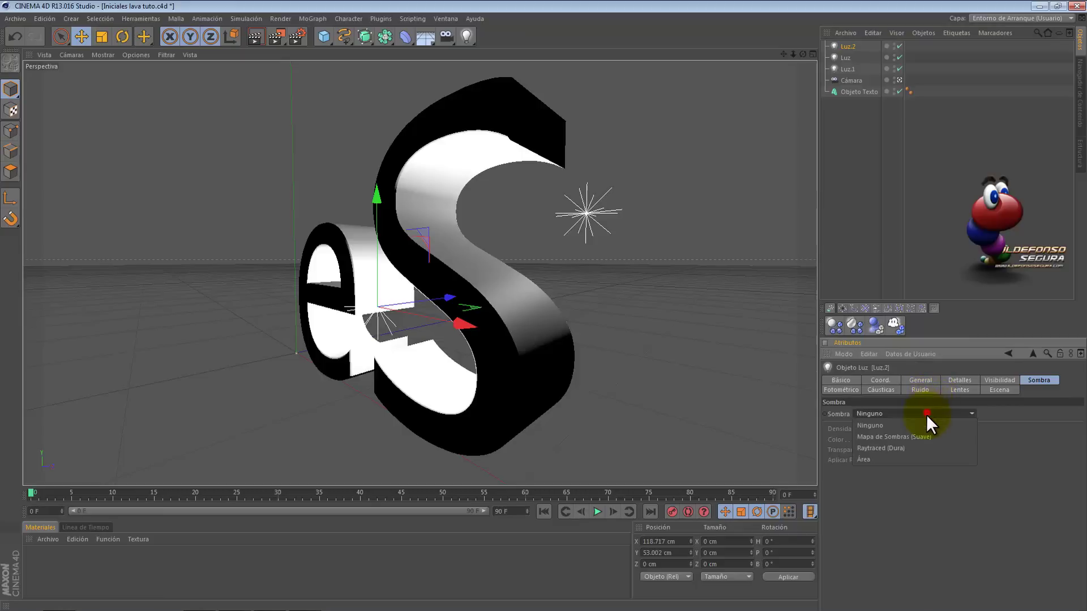
pyautogui.click(931, 432)
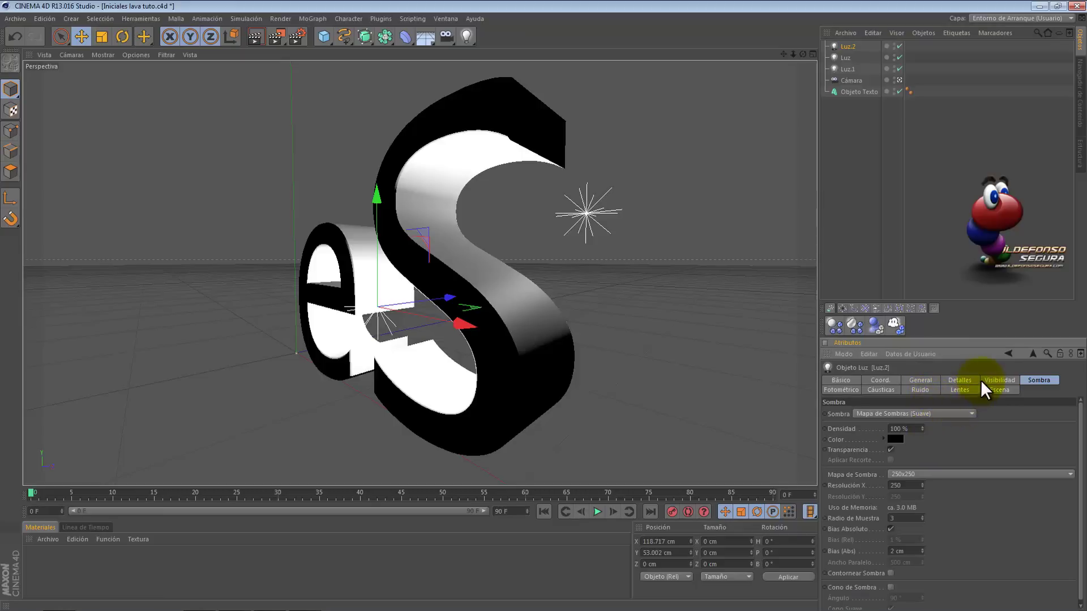
pyautogui.click(909, 377)
pyautogui.click(889, 456)
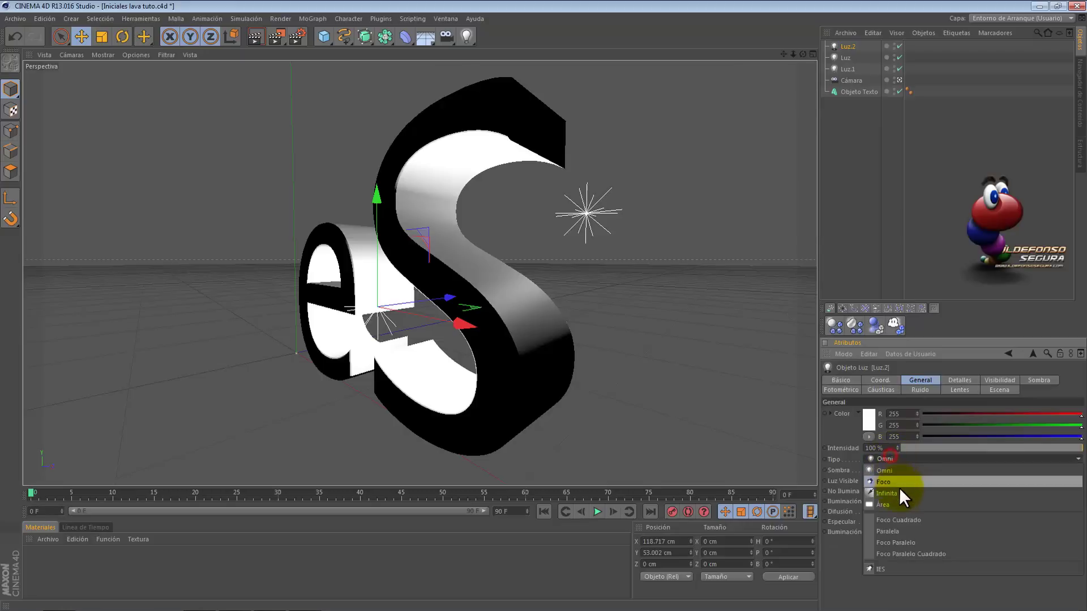
pyautogui.click(902, 500)
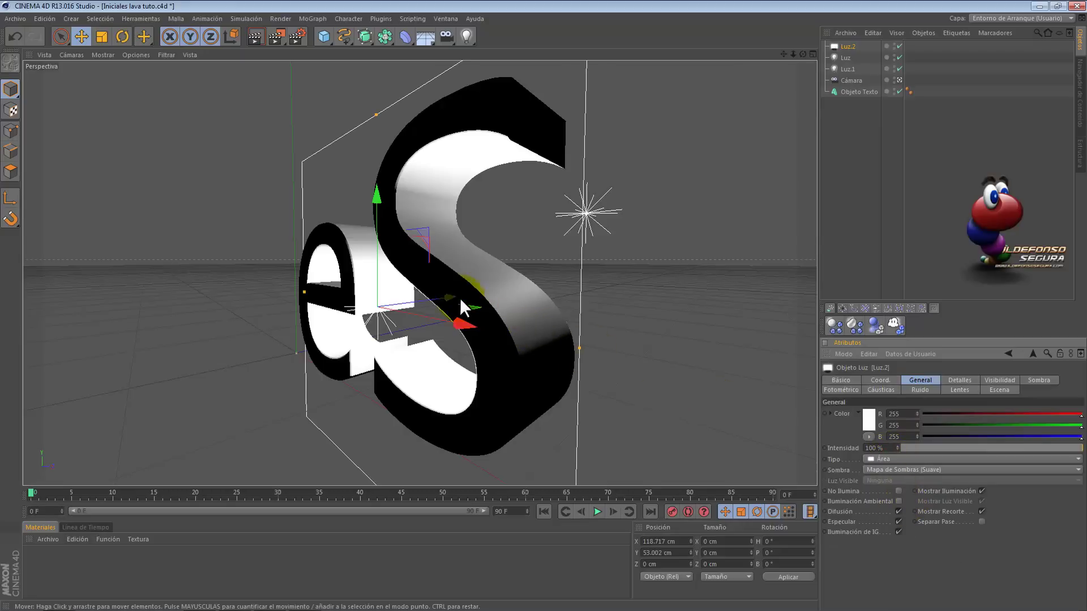
# - Move Luz.2 back and above the letters and widen it
pyautogui.moveTo(460, 298); pyautogui.dragTo(301, 317)
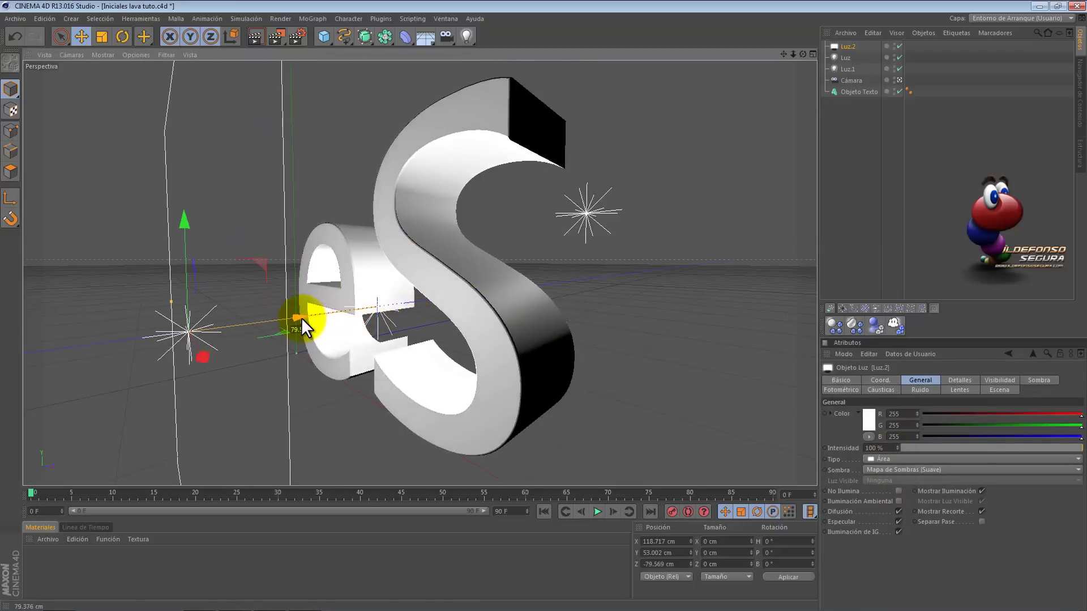
pyautogui.click(899, 79)
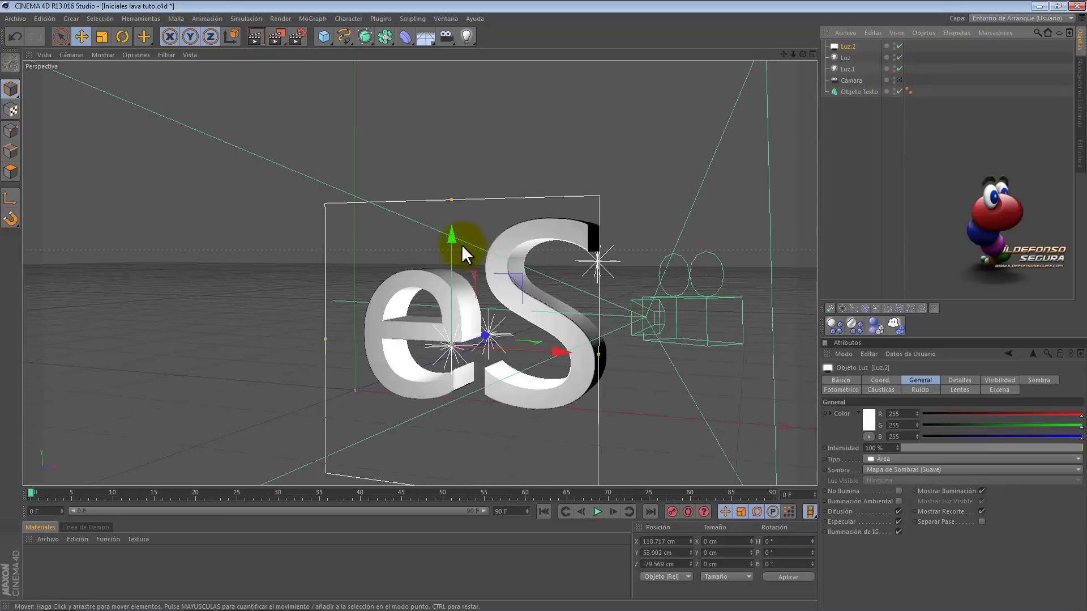
pyautogui.moveTo(461, 244); pyautogui.dragTo(437, 128)
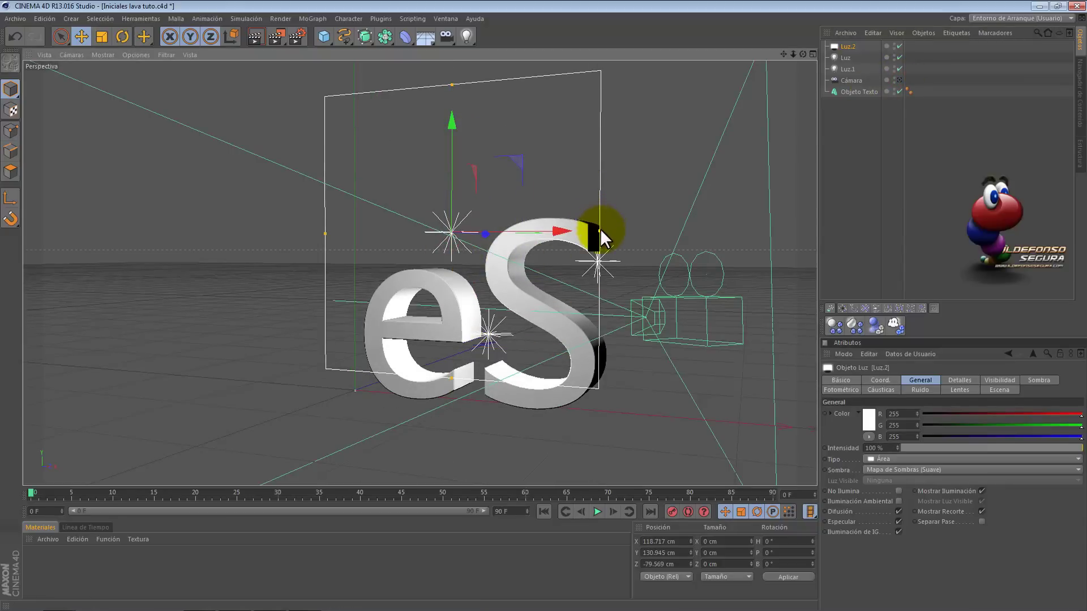
pyautogui.moveTo(600, 232); pyautogui.dragTo(685, 229)
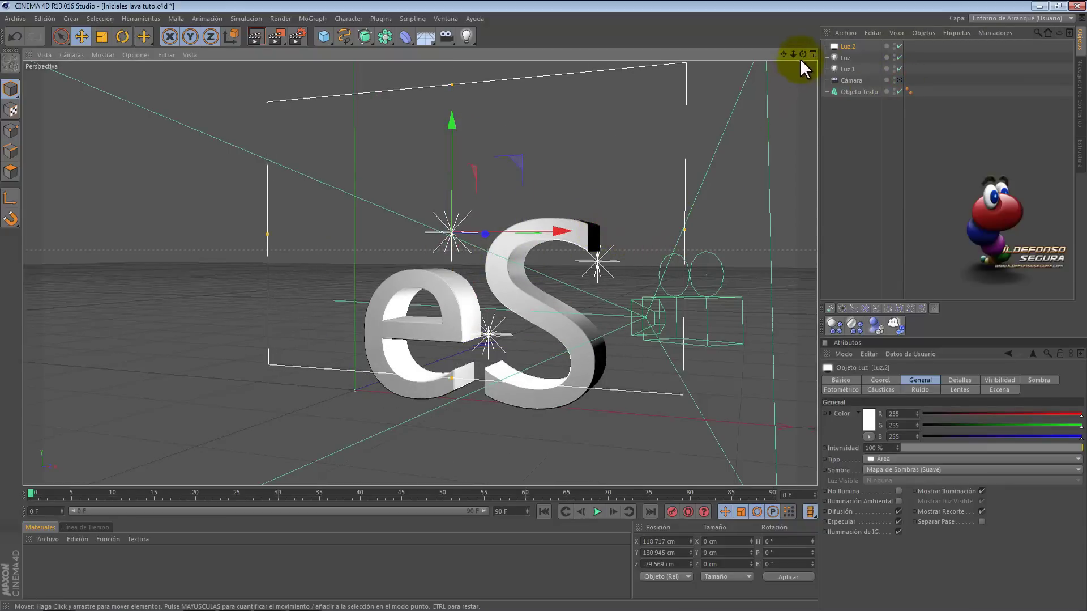
pyautogui.moveTo(802, 55); pyautogui.dragTo(609, 204)
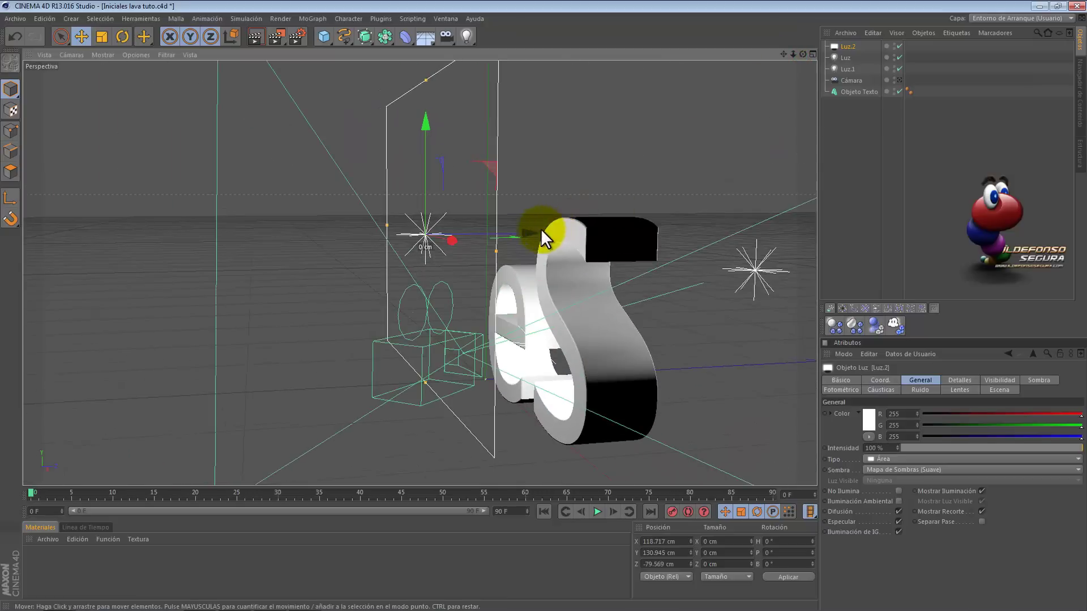
pyautogui.moveTo(542, 229); pyautogui.dragTo(500, 228)
pyautogui.moveTo(388, 116); pyautogui.dragTo(391, 34)
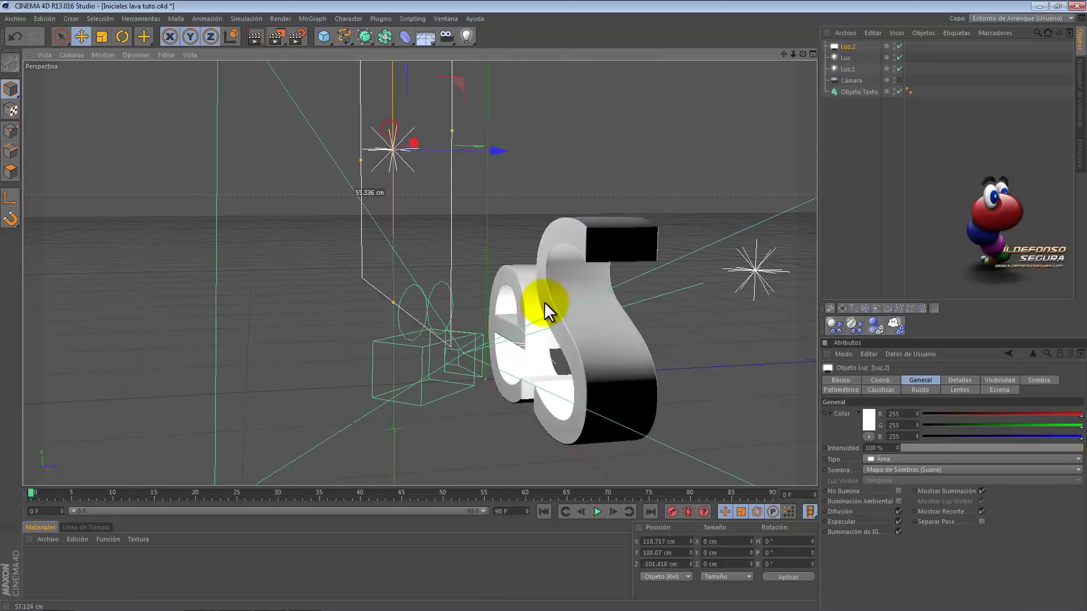
# - Tilt Luz.2 down toward the letters and lower it closer to them
pyautogui.click(120, 39)
pyautogui.moveTo(327, 121); pyautogui.dragTo(338, 79)
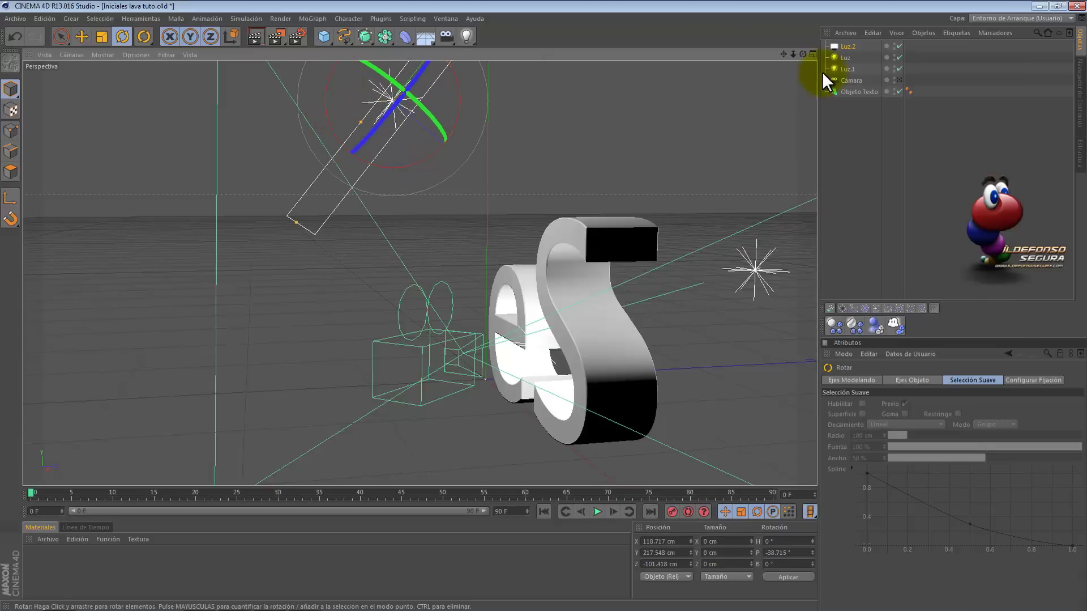
pyautogui.moveTo(804, 54); pyautogui.dragTo(544, 305)
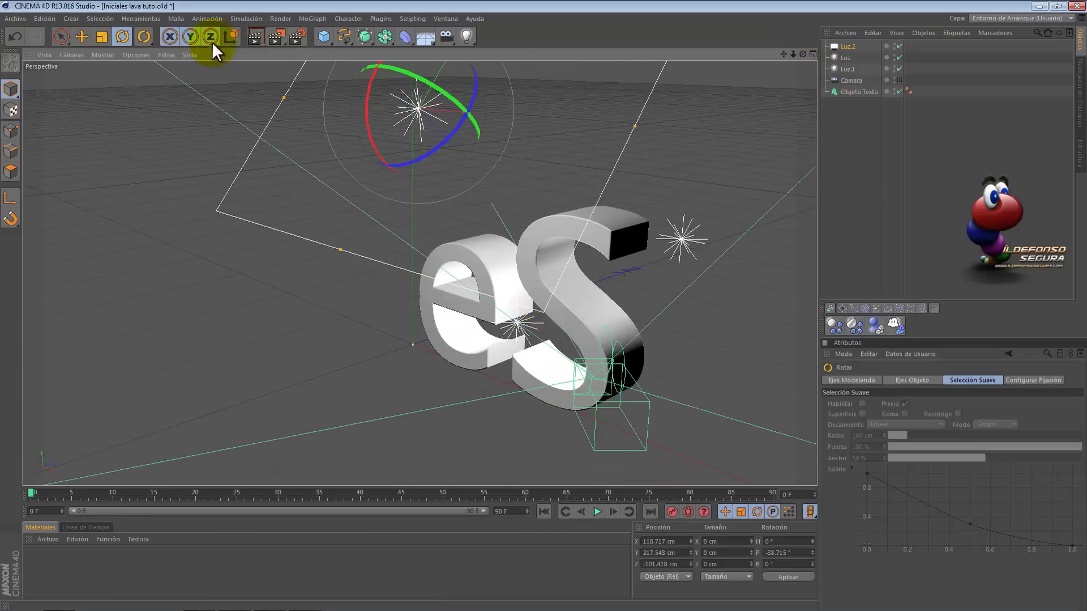
pyautogui.click(86, 35)
pyautogui.moveTo(466, 157); pyautogui.dragTo(492, 177)
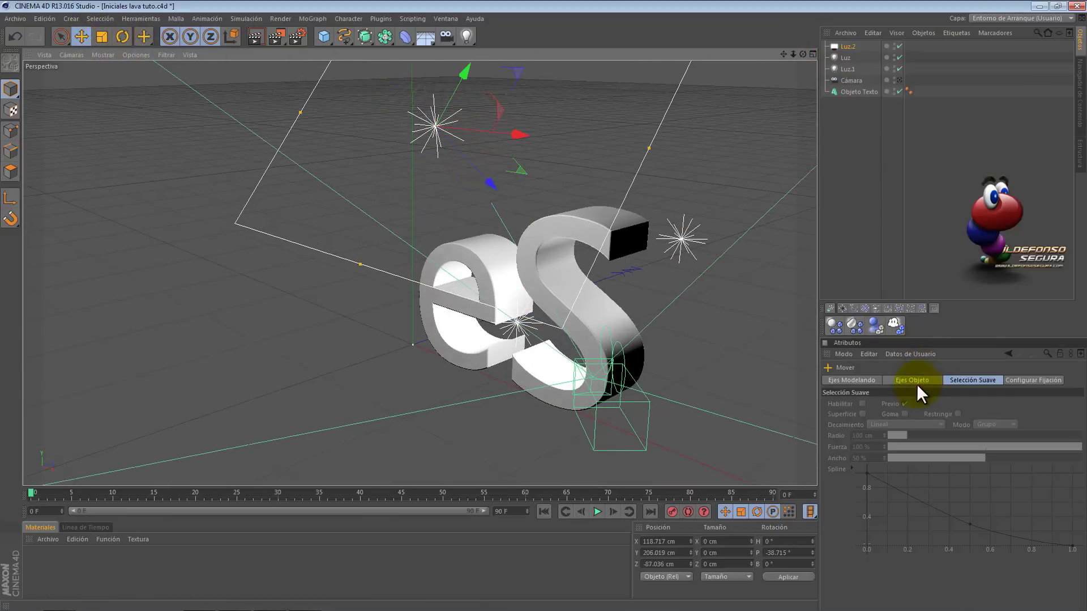
# - Tint Luz.2 reddish (143/112/112) and preview a render from the camera
pyautogui.click(847, 50)
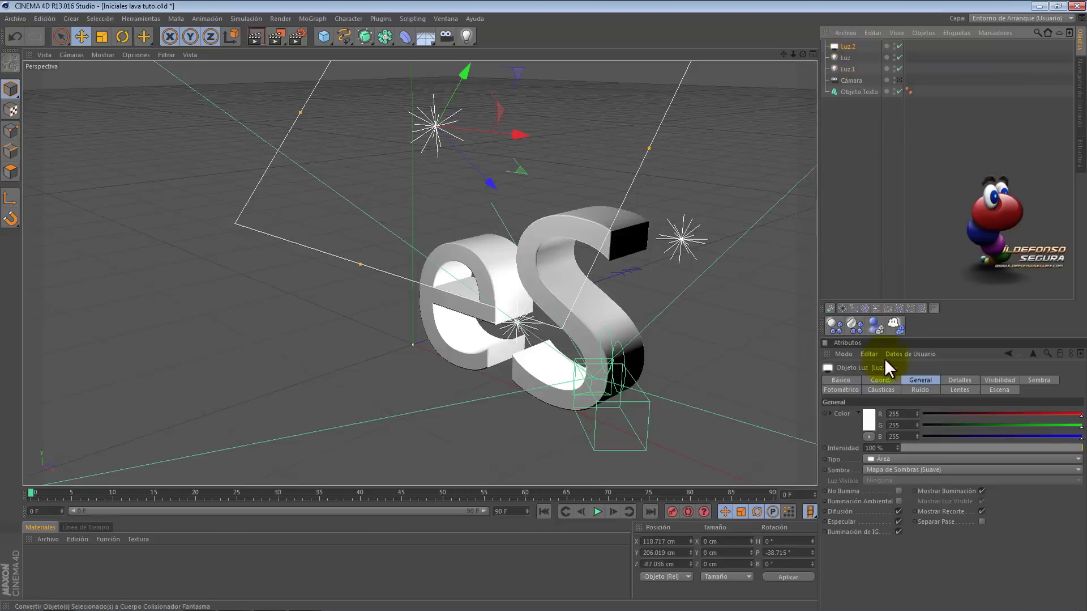
pyautogui.click(872, 418)
pyautogui.click(831, 408)
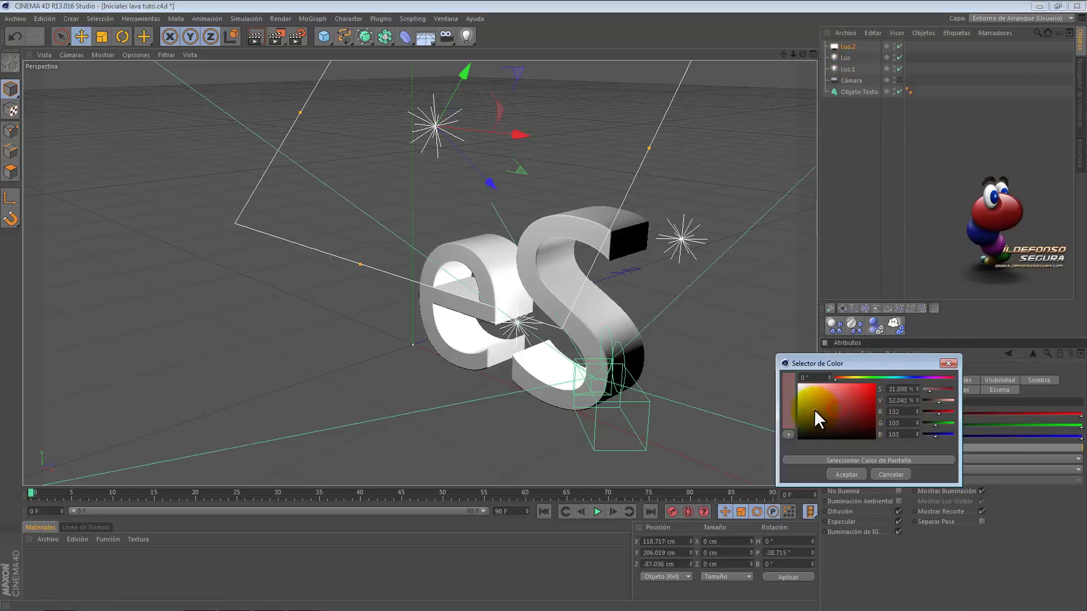
pyautogui.click(841, 472)
pyautogui.click(899, 80)
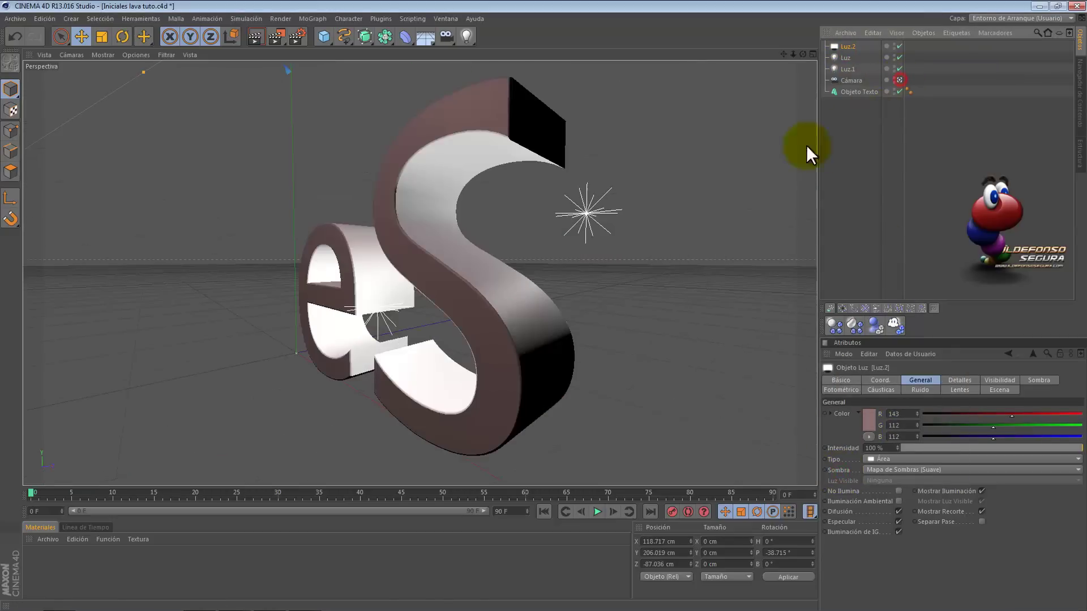
pyautogui.click(256, 36)
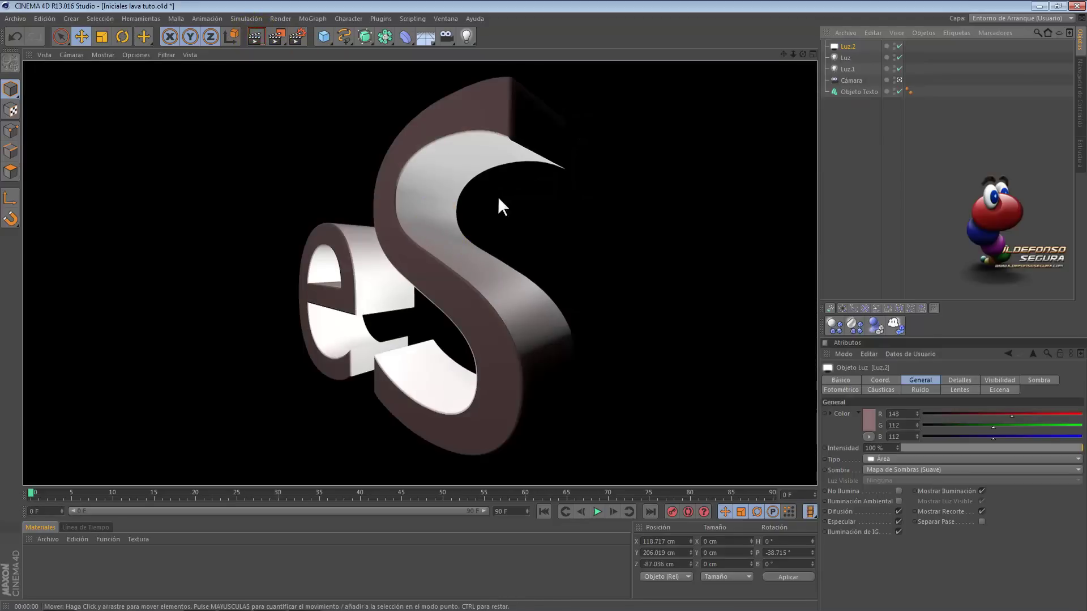
# - Lower Luz.2's intensity to 35% and render a preview
pyautogui.click(838, 48)
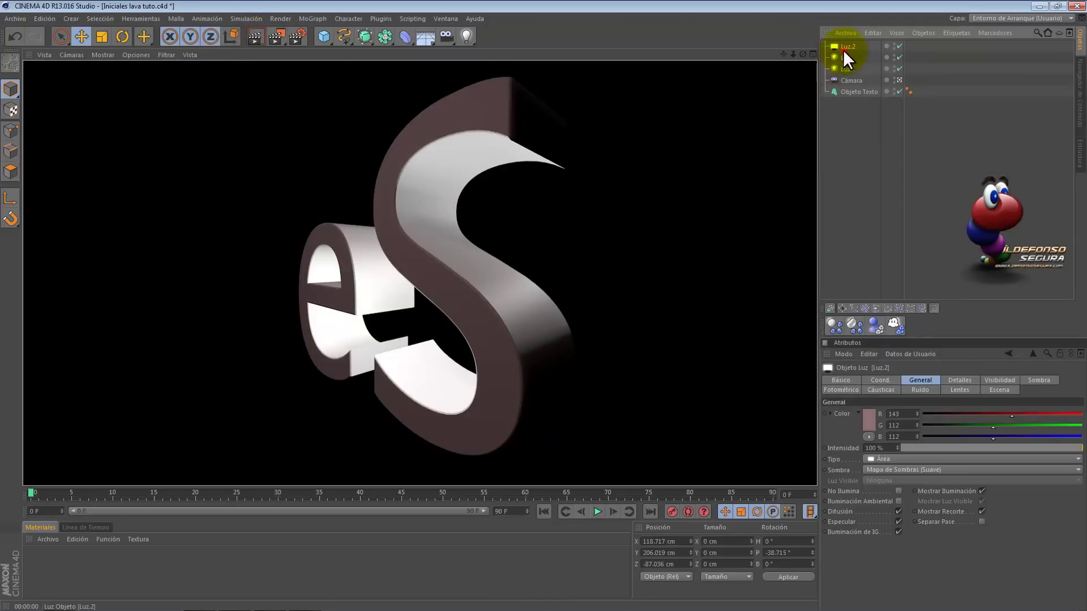
pyautogui.click(893, 448)
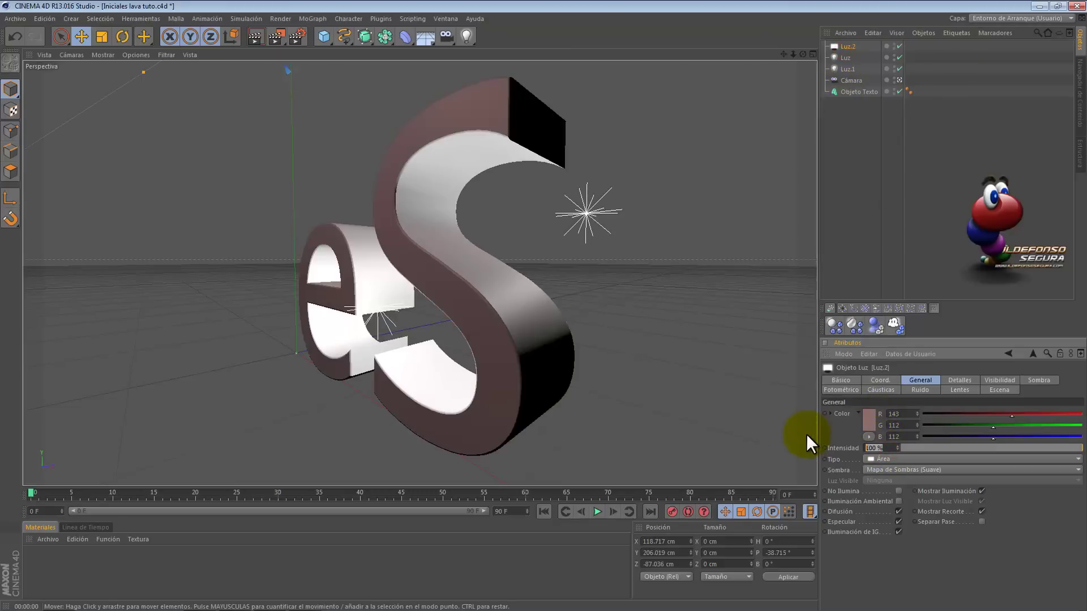
pyautogui.write('35')
pyautogui.press('Return')
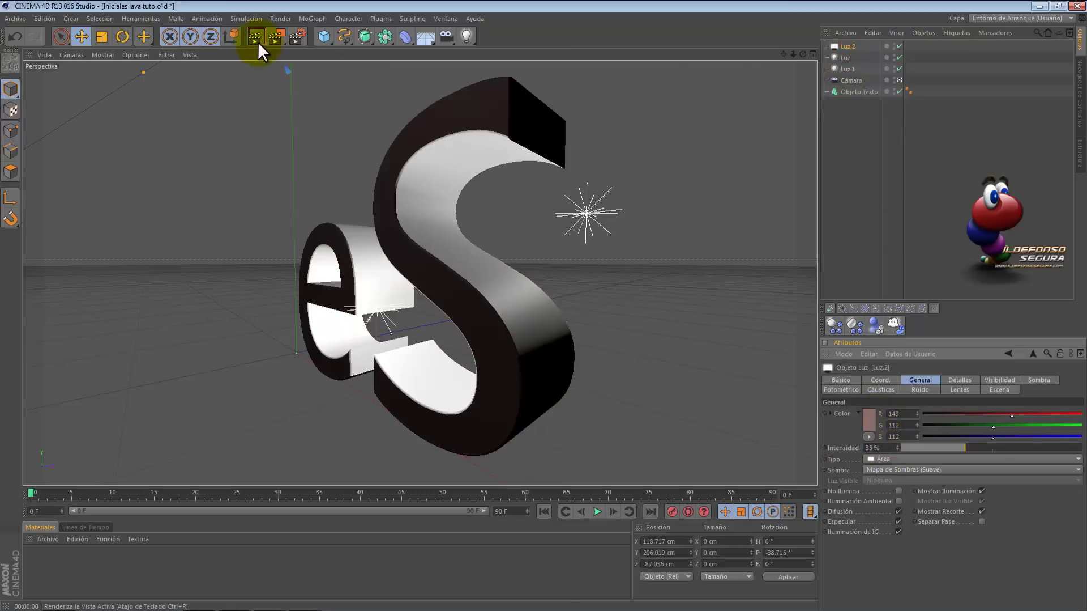
pyautogui.click(256, 38)
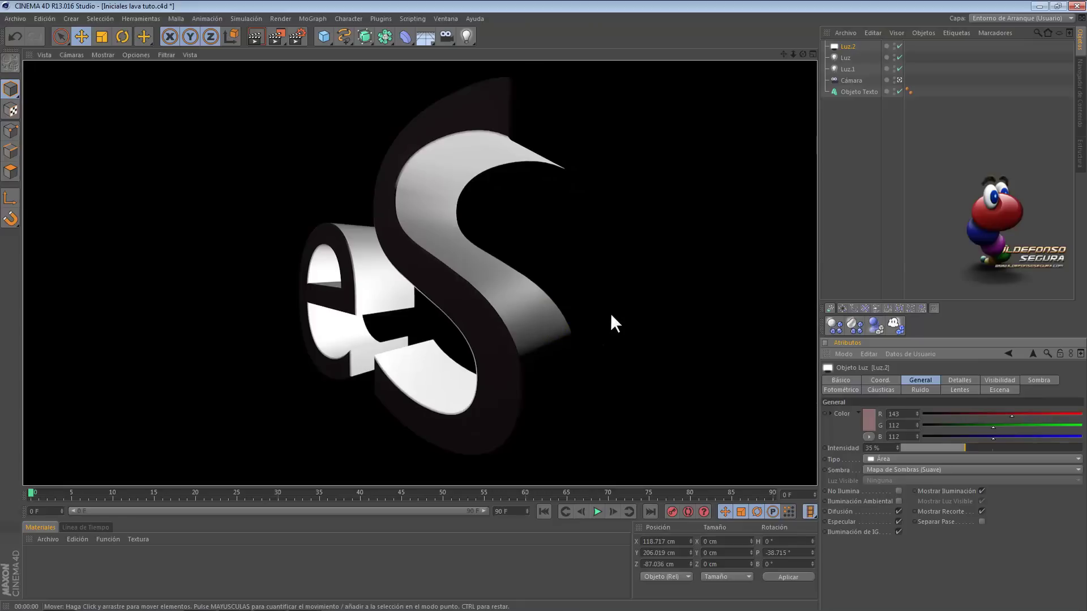
# - Select the Objeto Texto object and open the NitroBlast Main plugin window
pyautogui.click(848, 91)
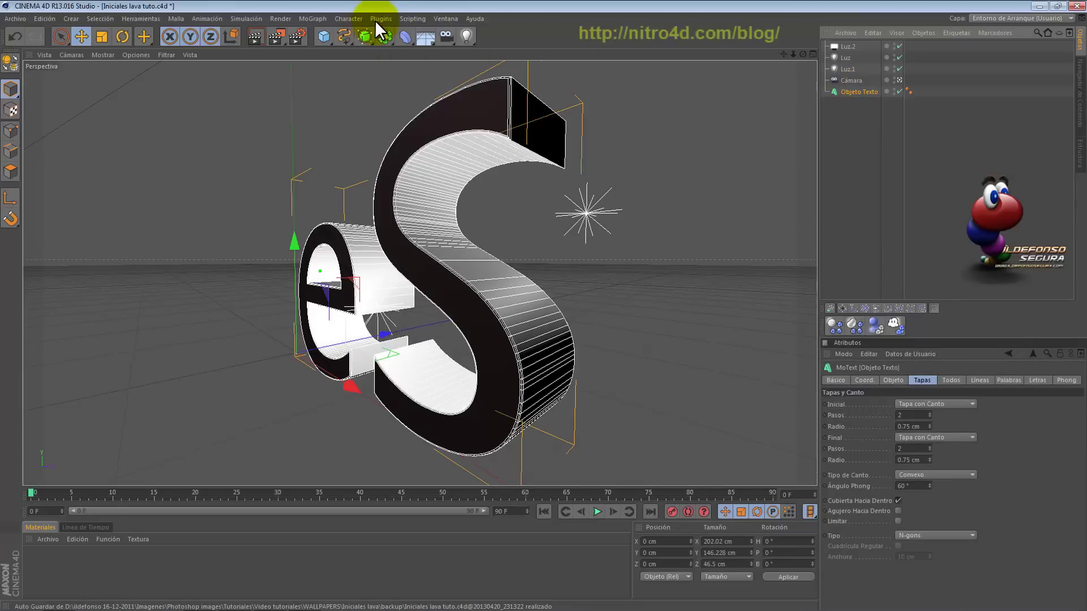
pyautogui.click(376, 17)
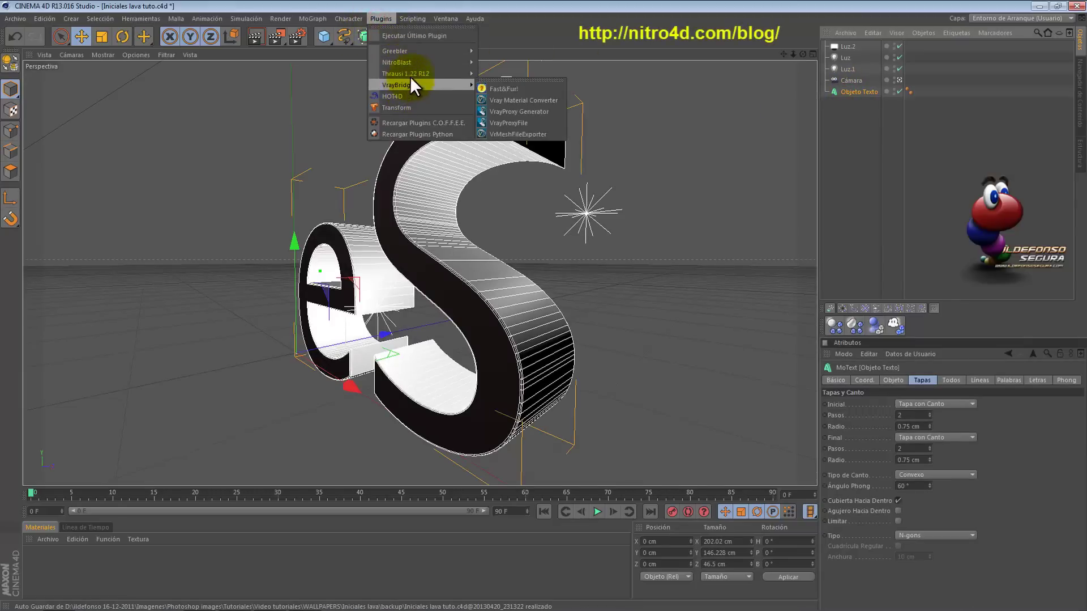
pyautogui.moveTo(397, 62)
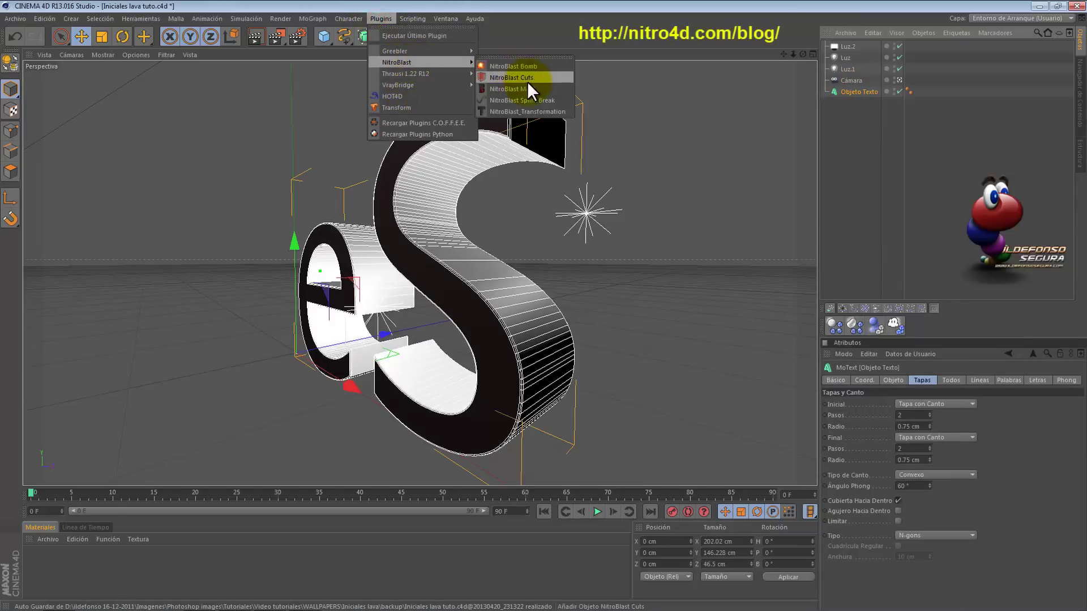
pyautogui.click(532, 88)
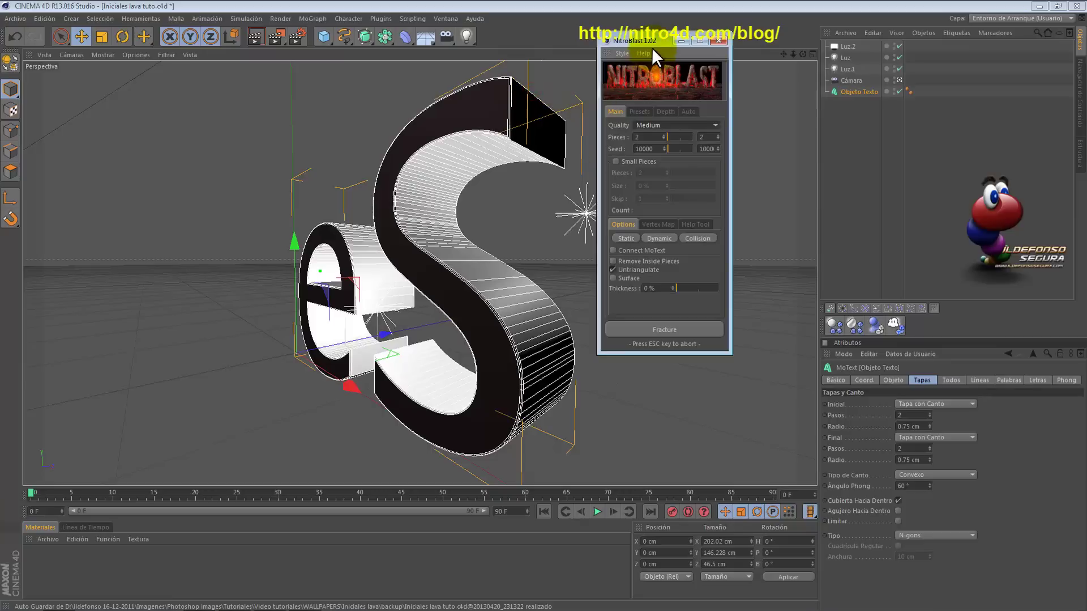
pyautogui.moveTo(651, 42); pyautogui.dragTo(701, 79)
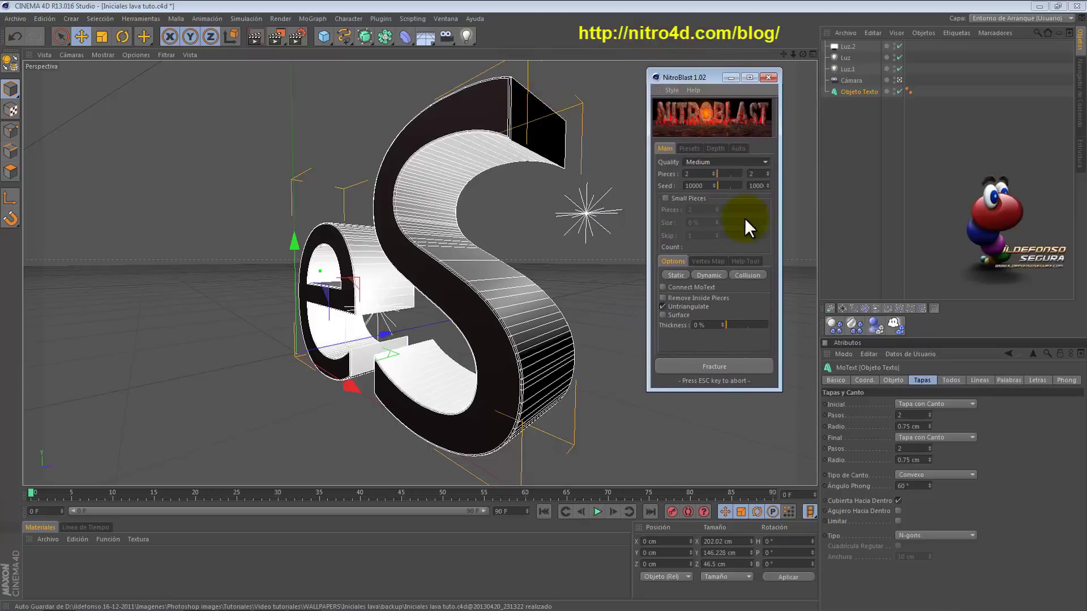
# - Set 350 pieces with the Default preset style and fracture the eS text
pyautogui.doubleClick(703, 173)
pyautogui.write('35')
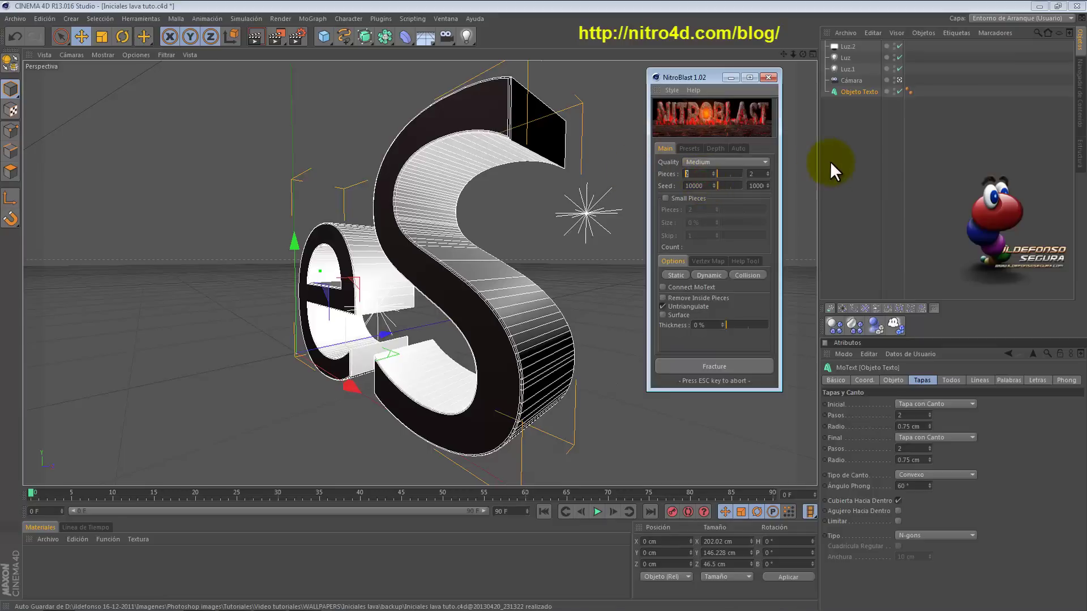
pyautogui.write('0')
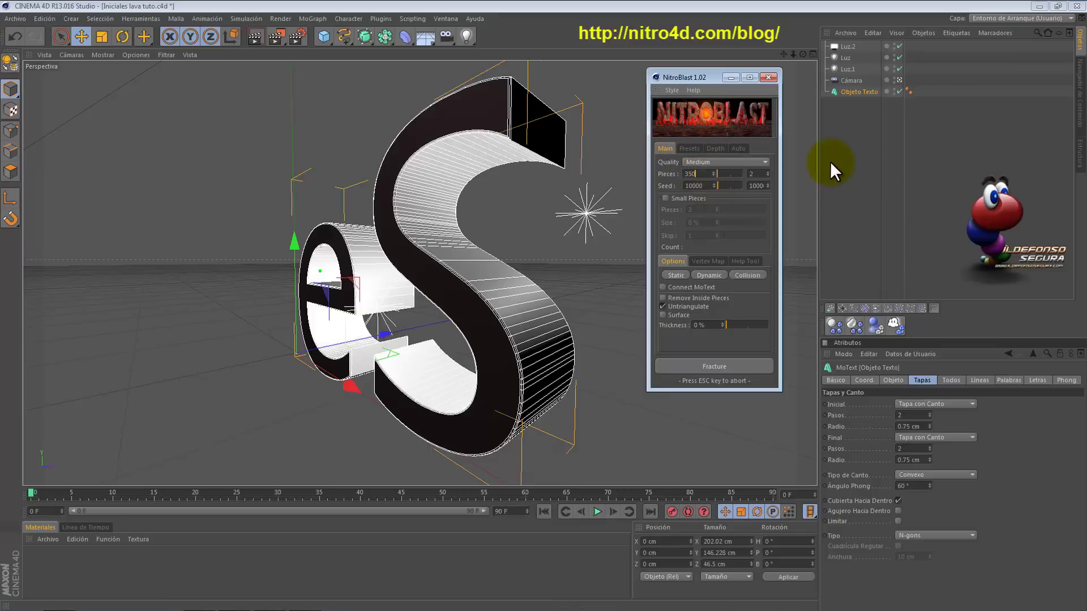
pyautogui.click(695, 149)
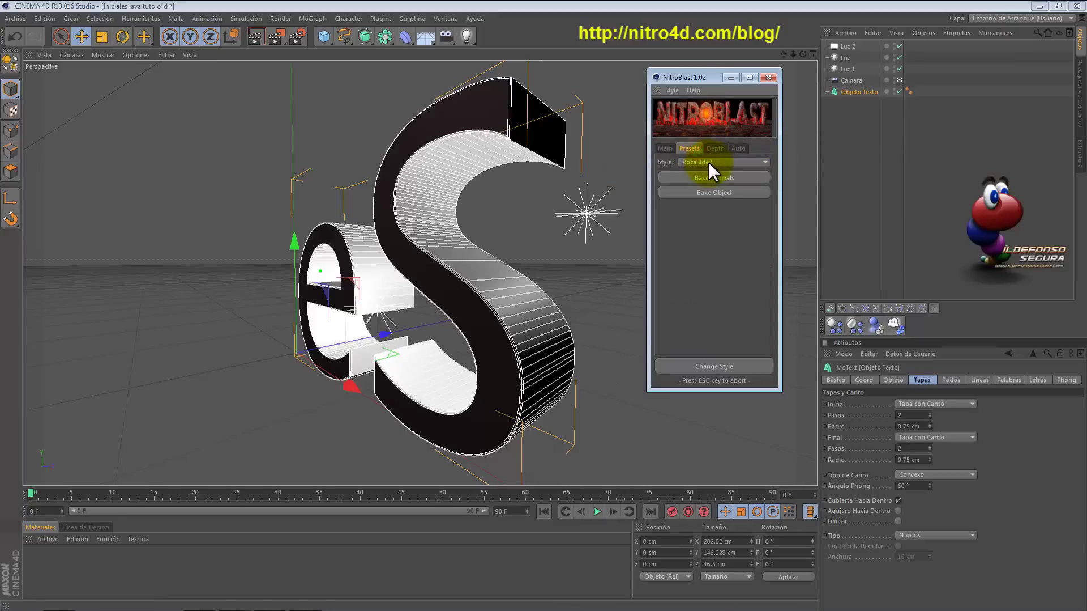
pyautogui.click(709, 162)
pyautogui.click(708, 196)
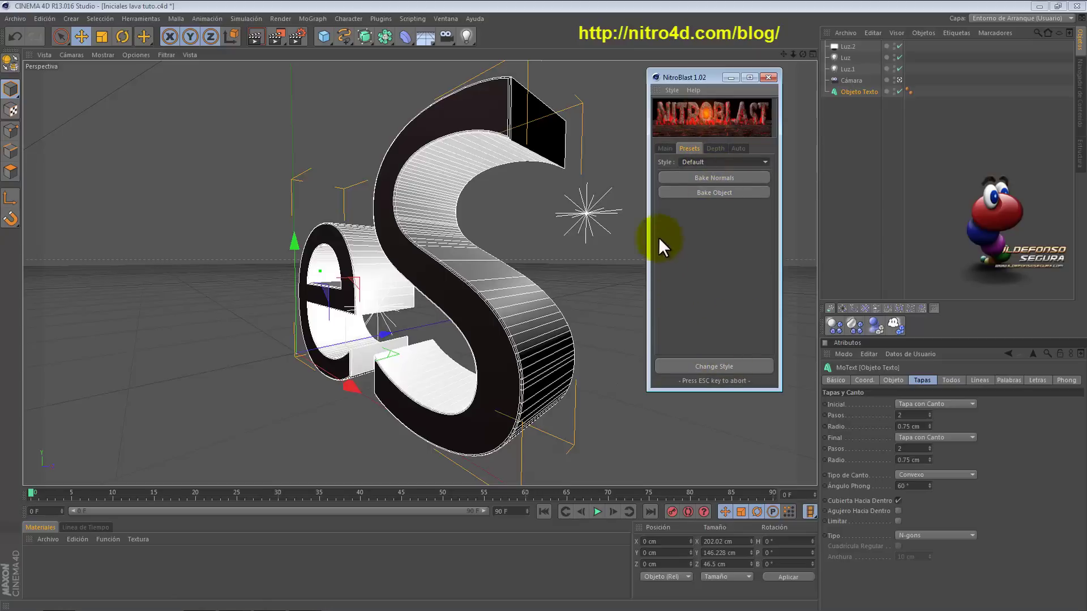
pyautogui.click(663, 149)
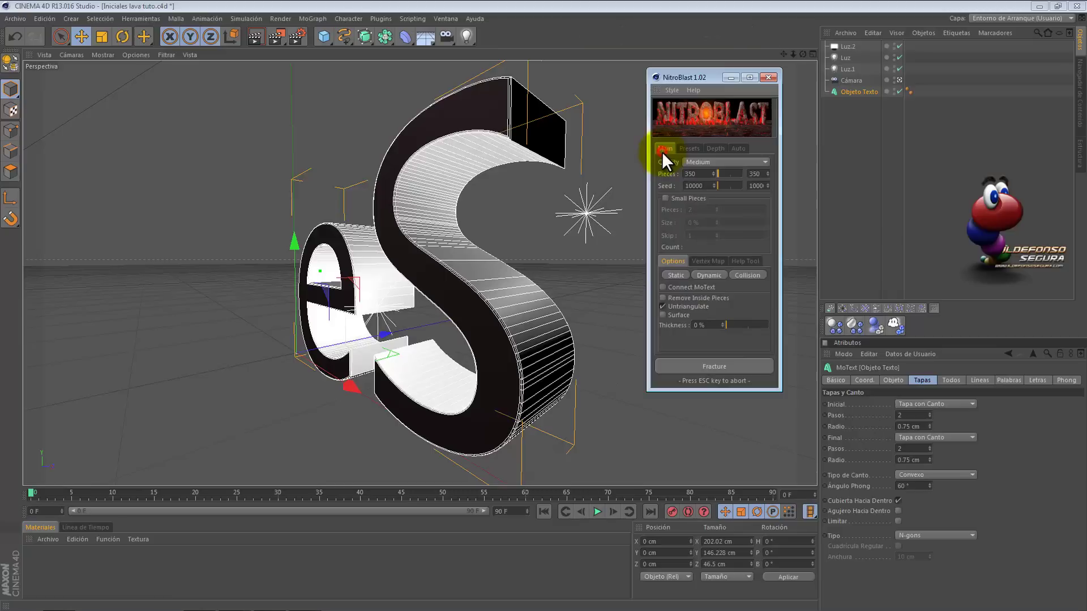
pyautogui.click(716, 366)
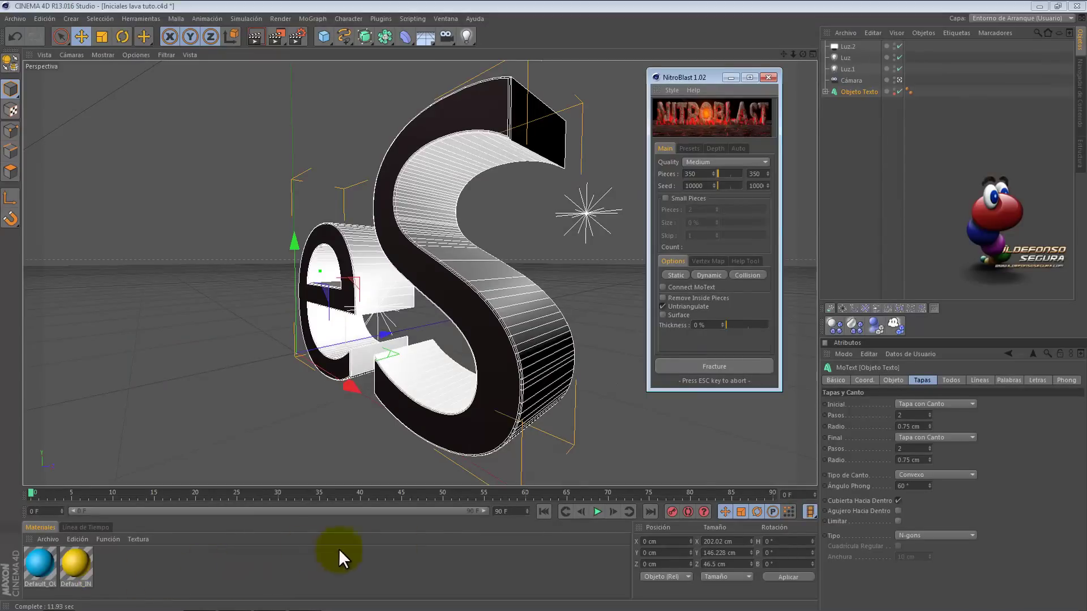
# - Close NitroBlast and expand Objeto Texto, NitroBlast S and NitroBlast e in the Object Manager
pyautogui.click(775, 77)
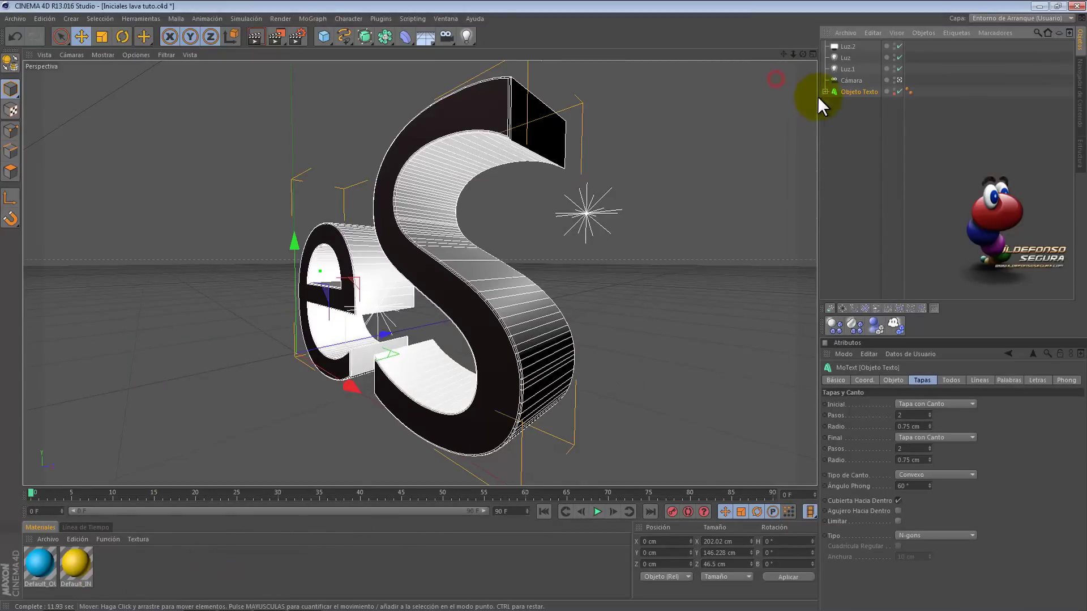
pyautogui.click(825, 91)
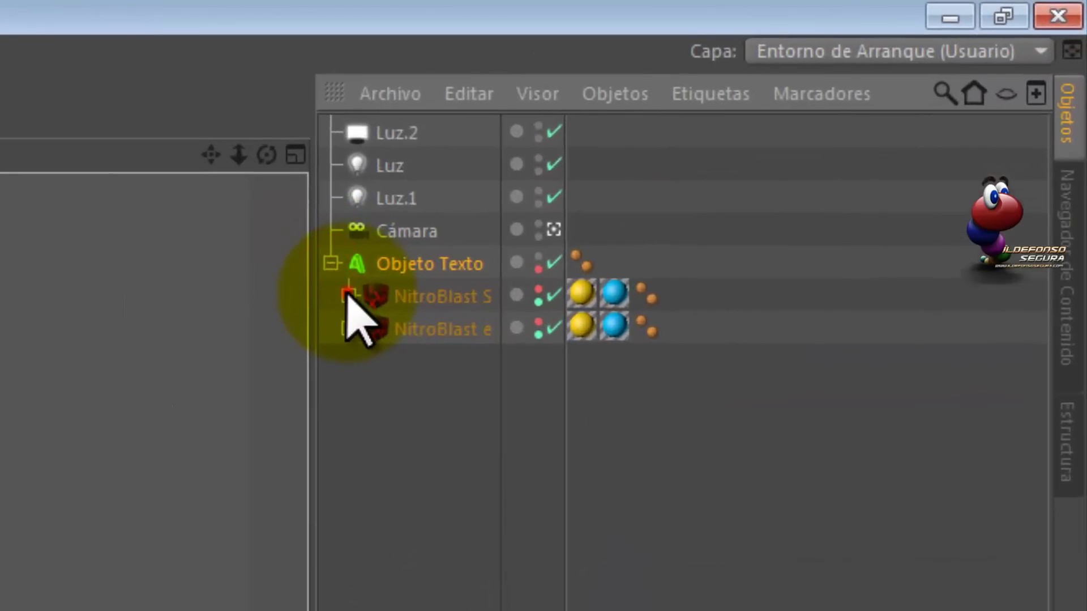
pyautogui.click(347, 294)
pyautogui.click(348, 393)
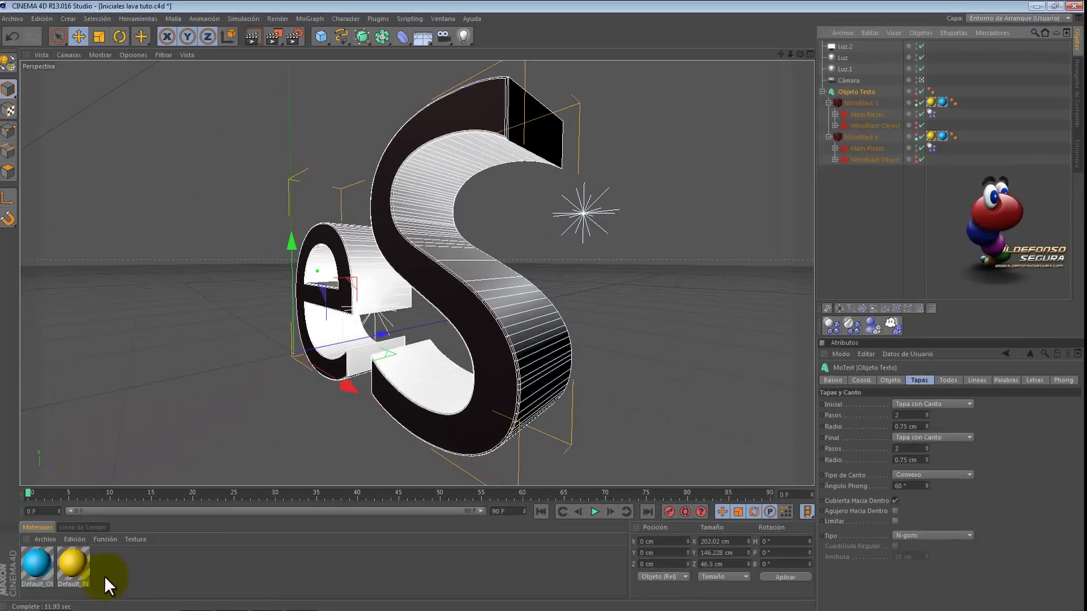
# - Set the Default_OUT material's colour to RGB 153/0/0
pyautogui.click(37, 562)
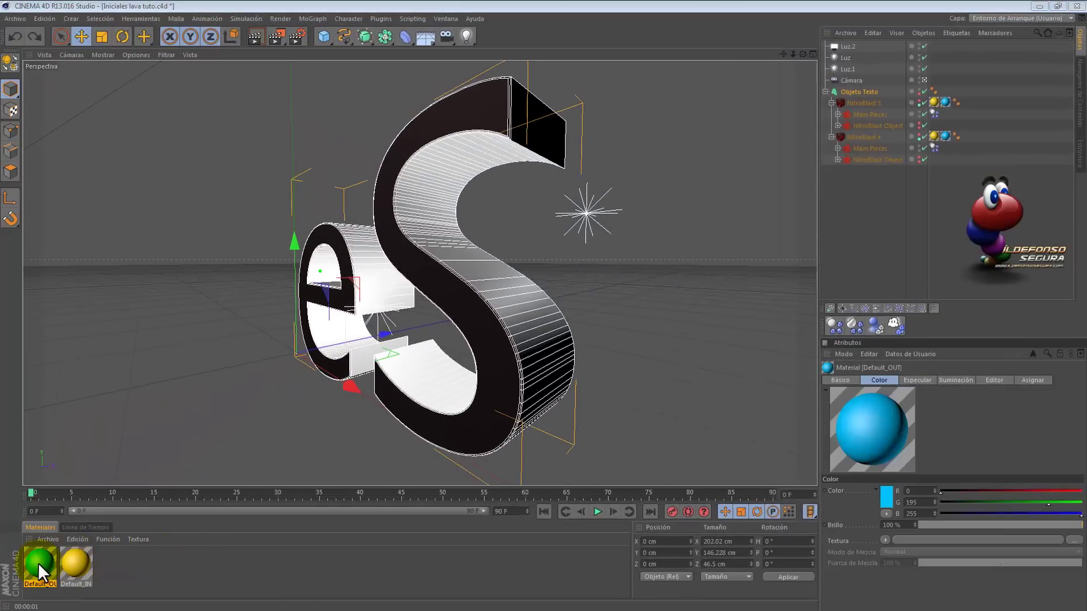
pyautogui.doubleClick(38, 562)
pyautogui.click(196, 218)
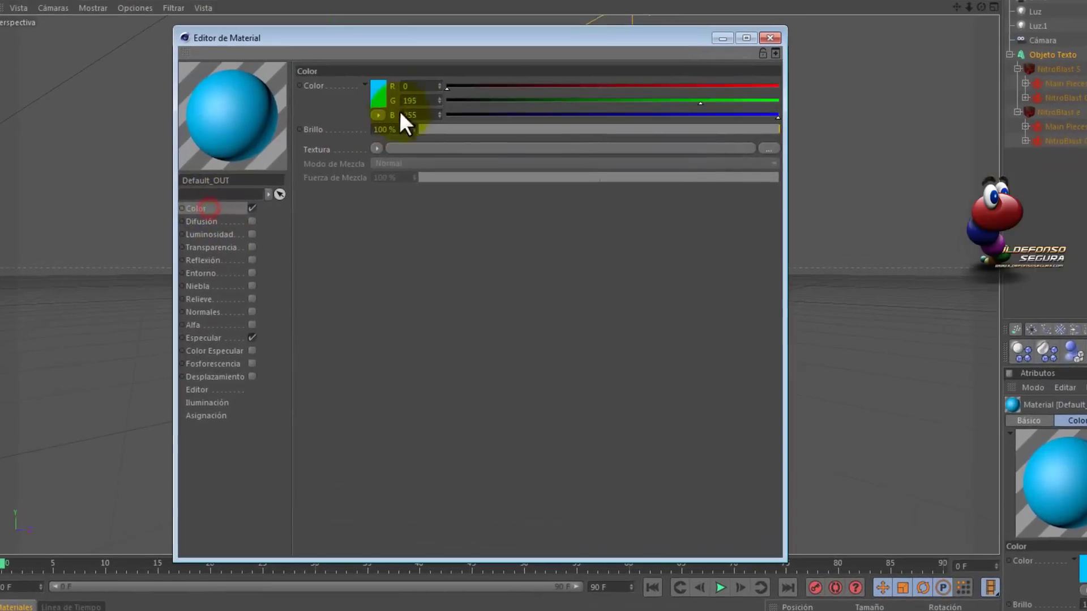
pyautogui.click(397, 99)
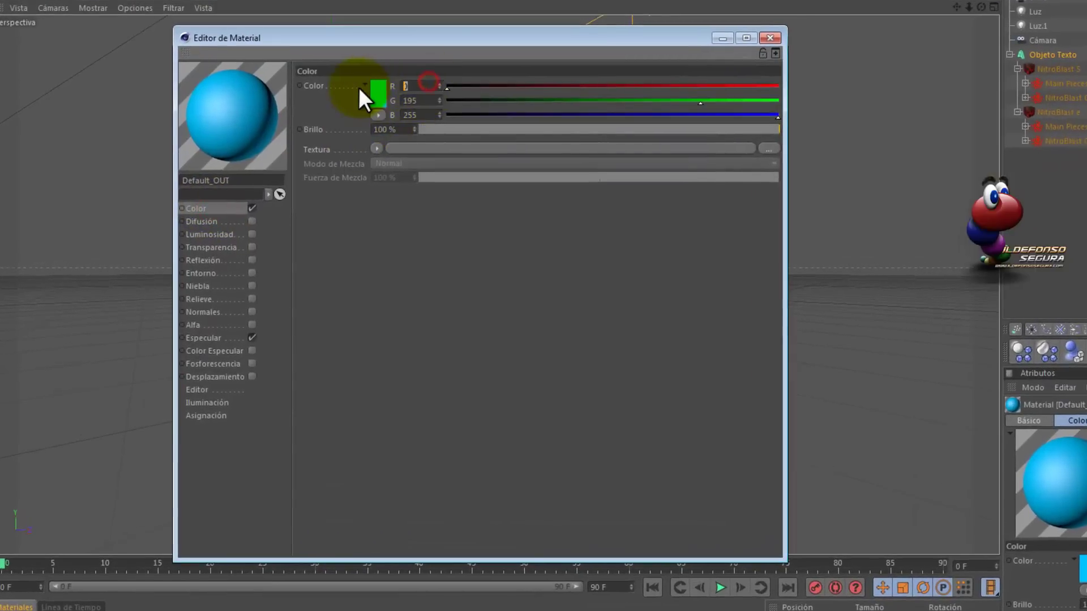
pyautogui.write('153')
pyautogui.press('Tab')
pyautogui.write('0')
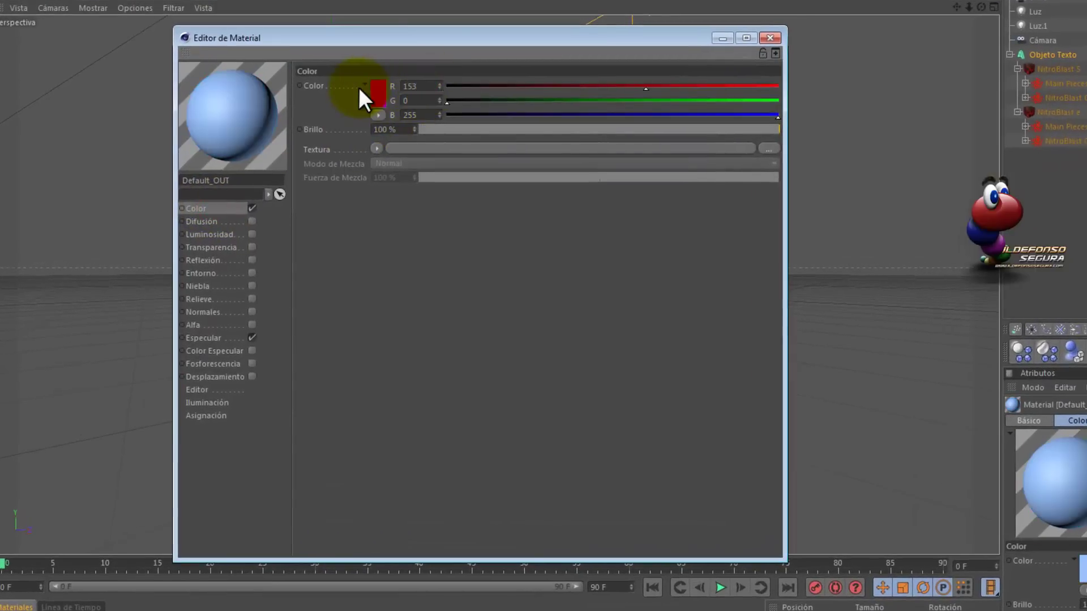
pyautogui.press('Tab')
pyautogui.write('0')
pyautogui.press('Return')
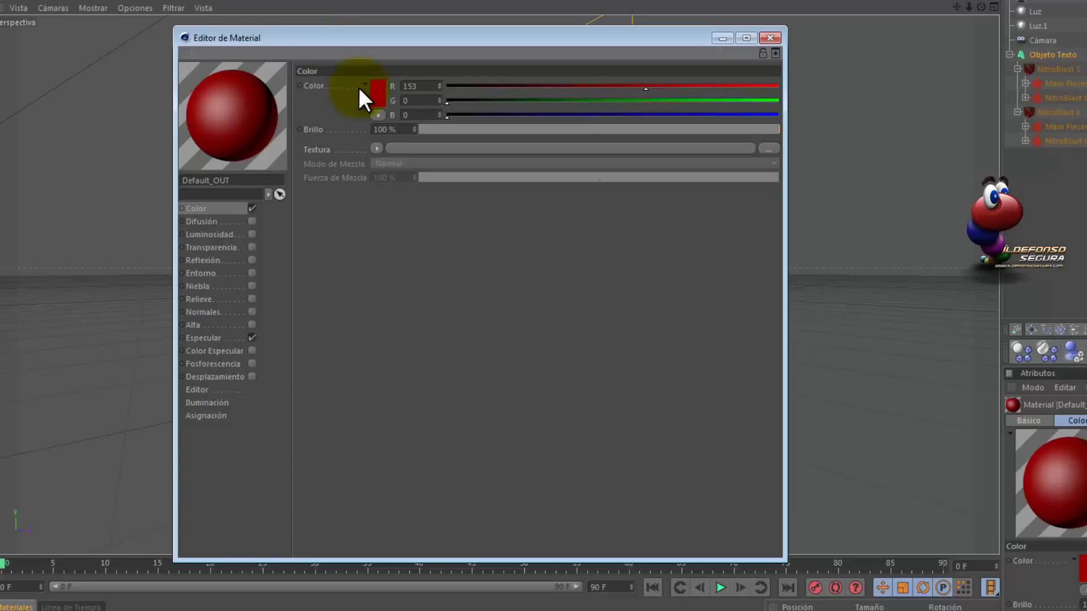
# - Add a Ruido noise texture blending dark red and yellow colours
pyautogui.click(378, 148)
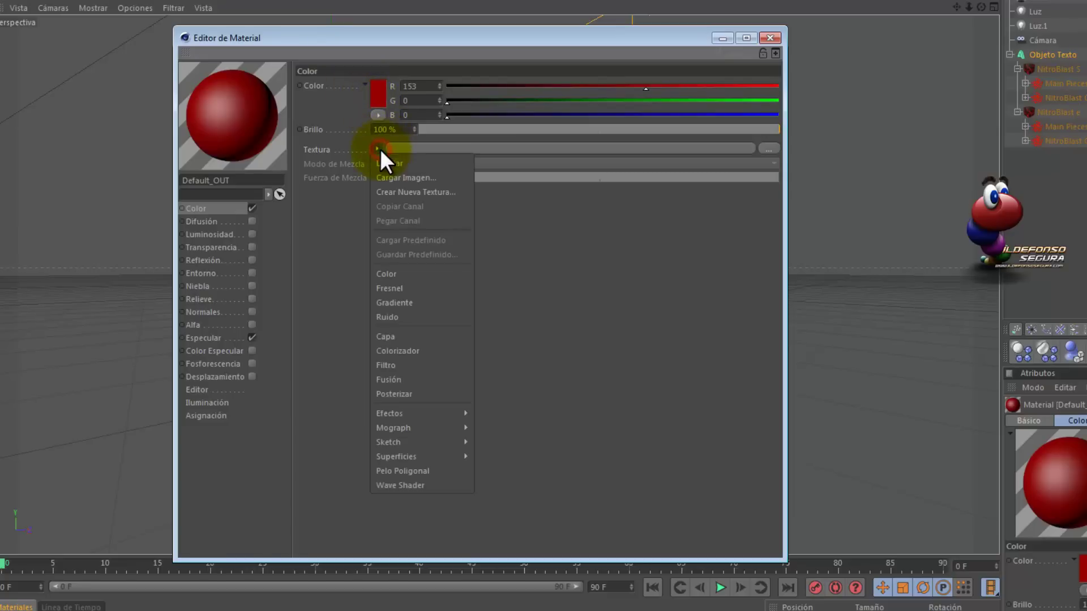
pyautogui.click(395, 316)
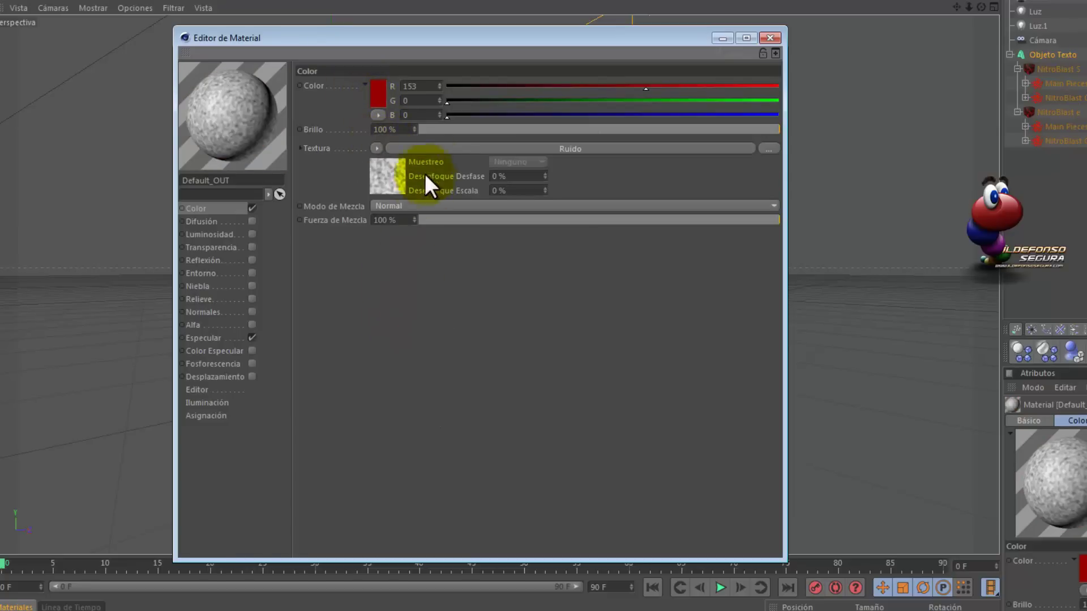
pyautogui.click(437, 147)
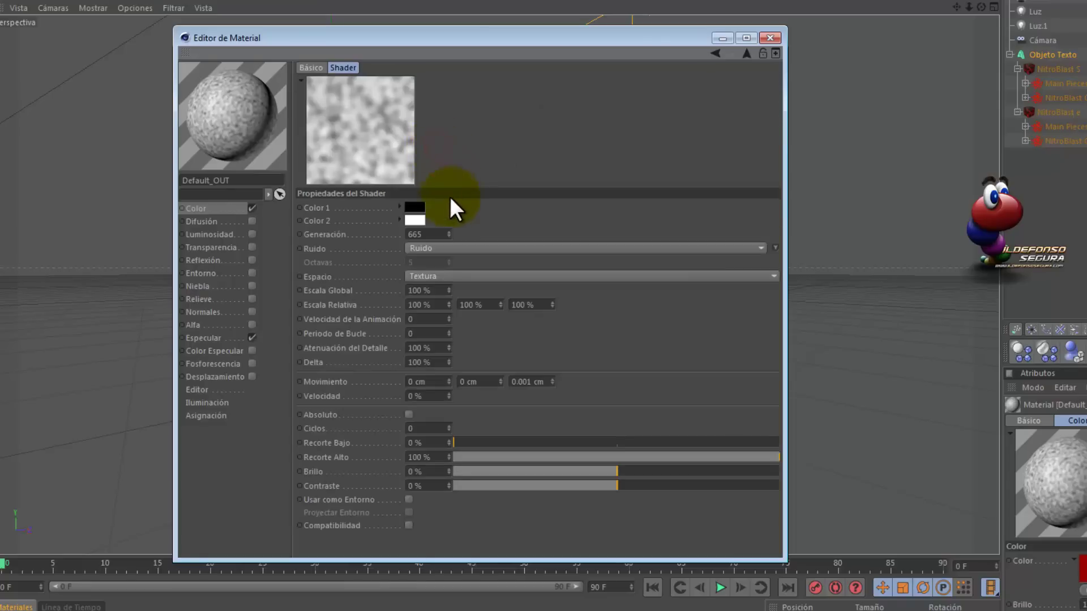
pyautogui.click(420, 204)
pyautogui.moveTo(421, 188); pyautogui.dragTo(440, 193)
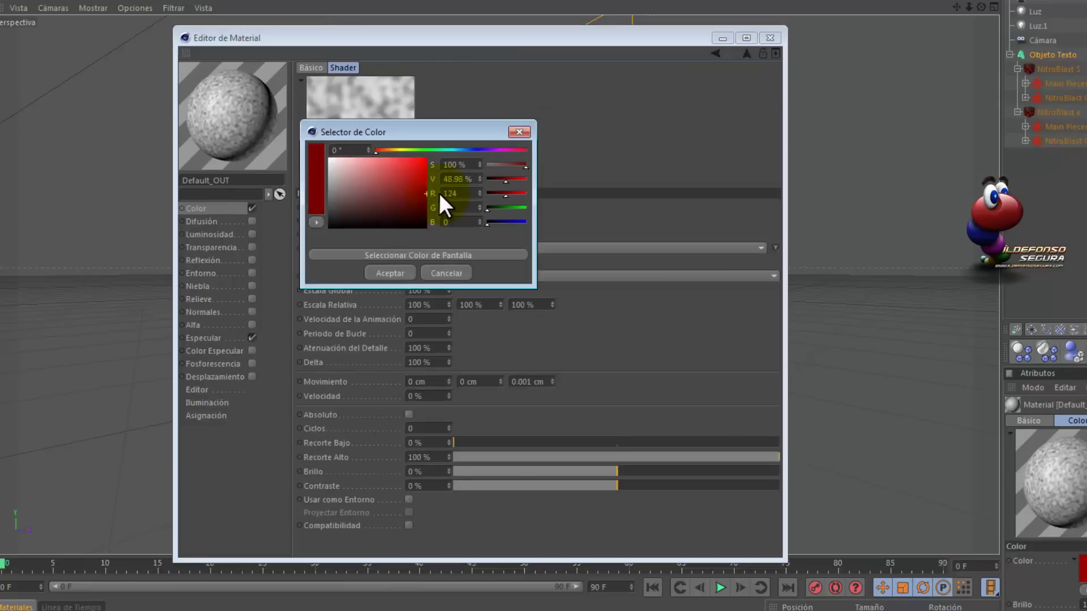
pyautogui.click(408, 271)
pyautogui.click(416, 223)
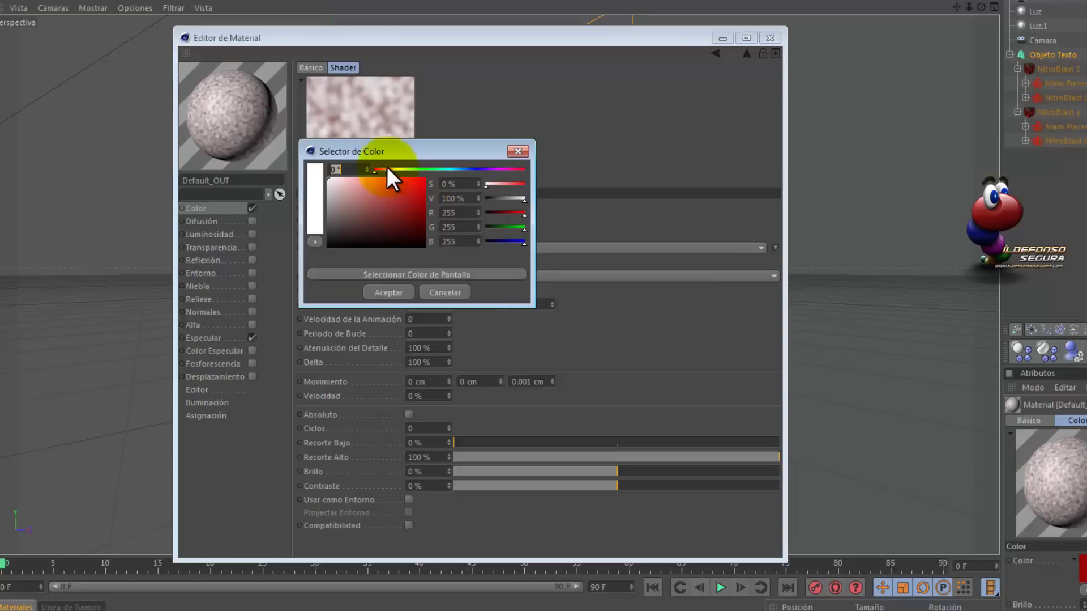
pyautogui.moveTo(387, 169); pyautogui.dragTo(392, 170)
pyautogui.click(422, 204)
pyautogui.moveTo(423, 204); pyautogui.dragTo(435, 193)
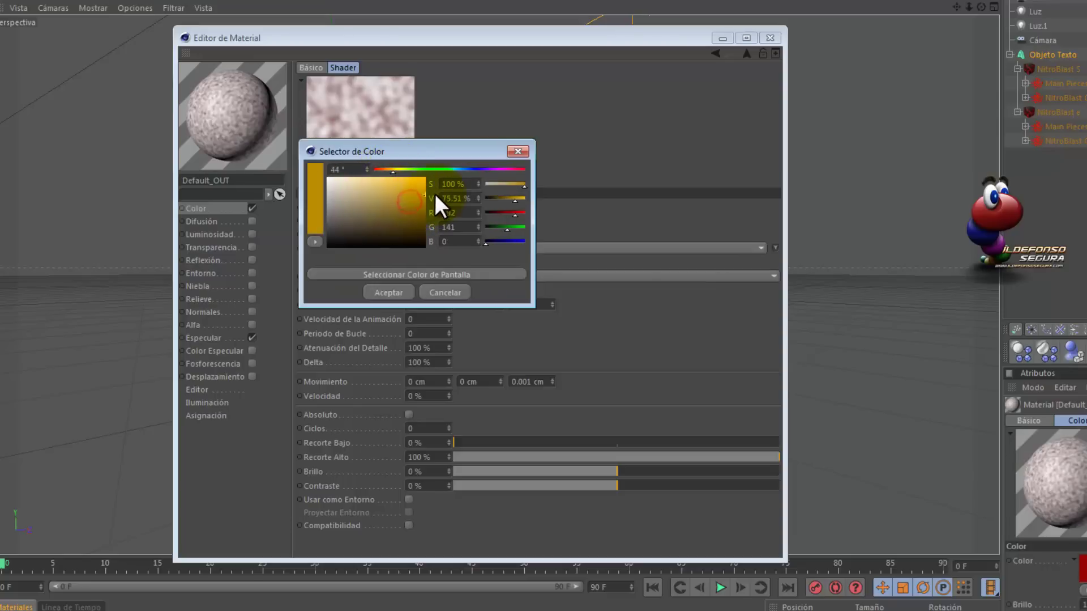
pyautogui.click(403, 290)
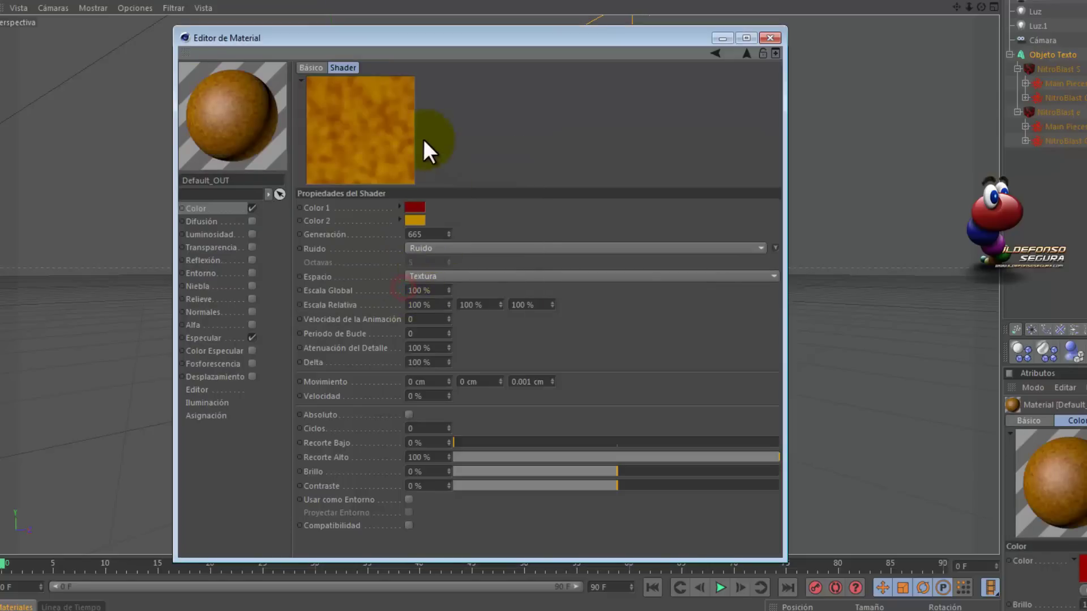
# - Set the noise type to Fuego with 300% global scale
pyautogui.click(470, 243)
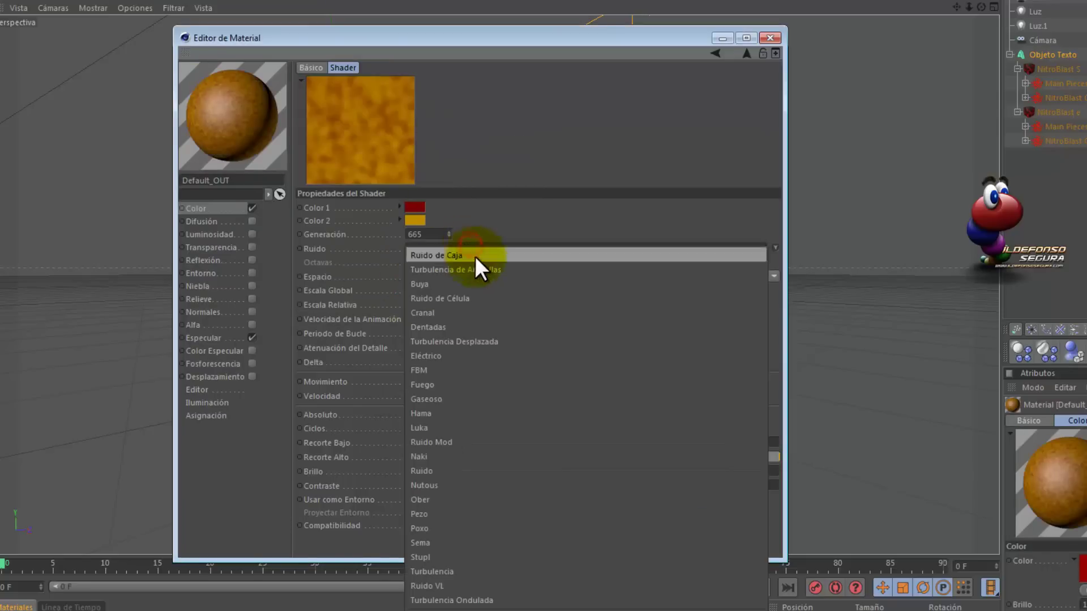
pyautogui.click(477, 382)
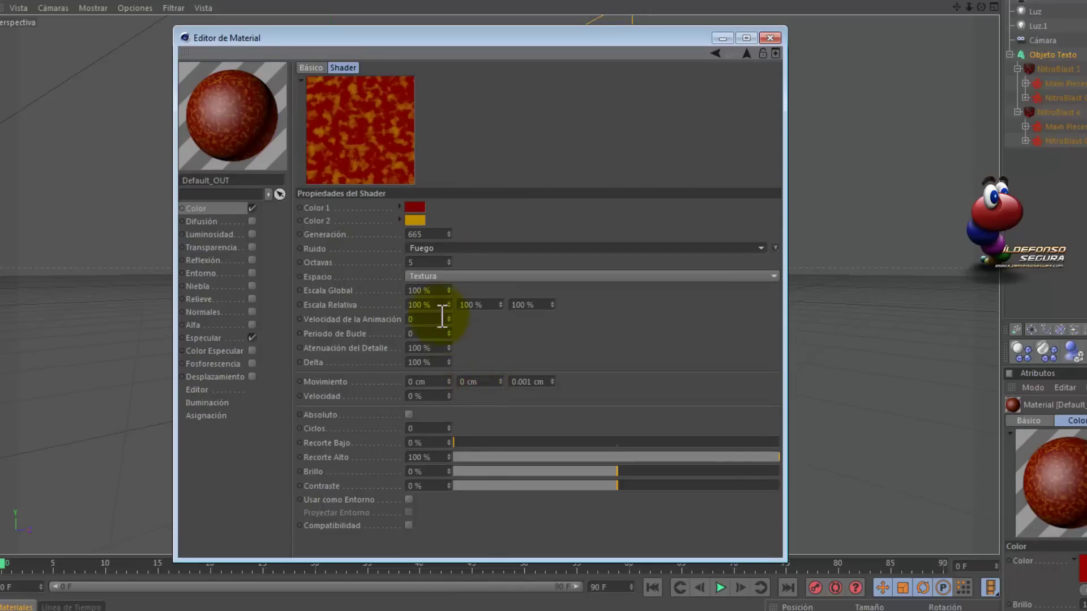
pyautogui.click(435, 290)
pyautogui.write('300')
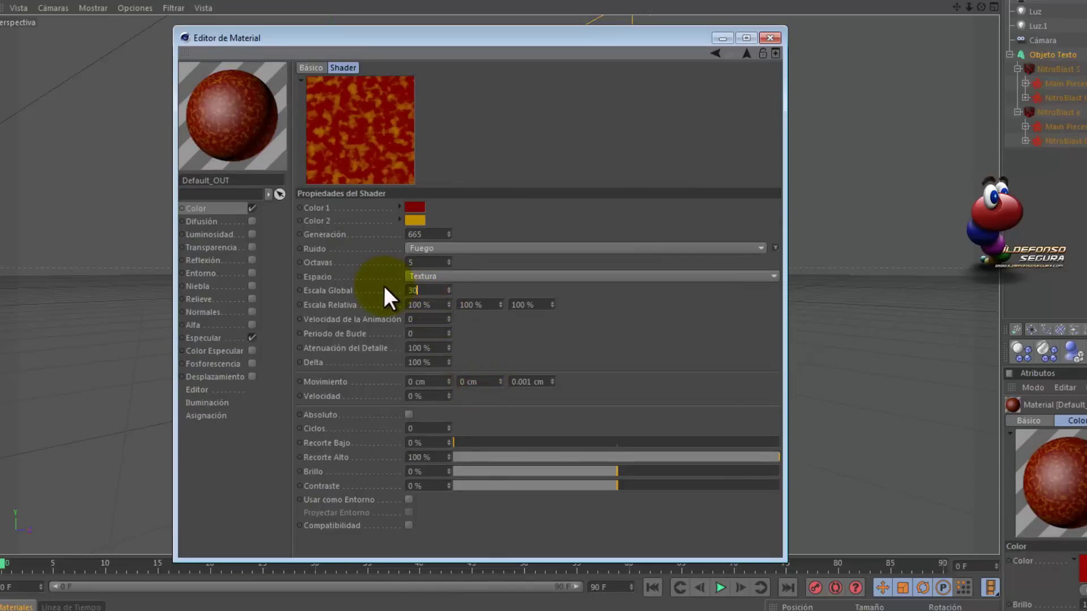
pyautogui.press('Return')
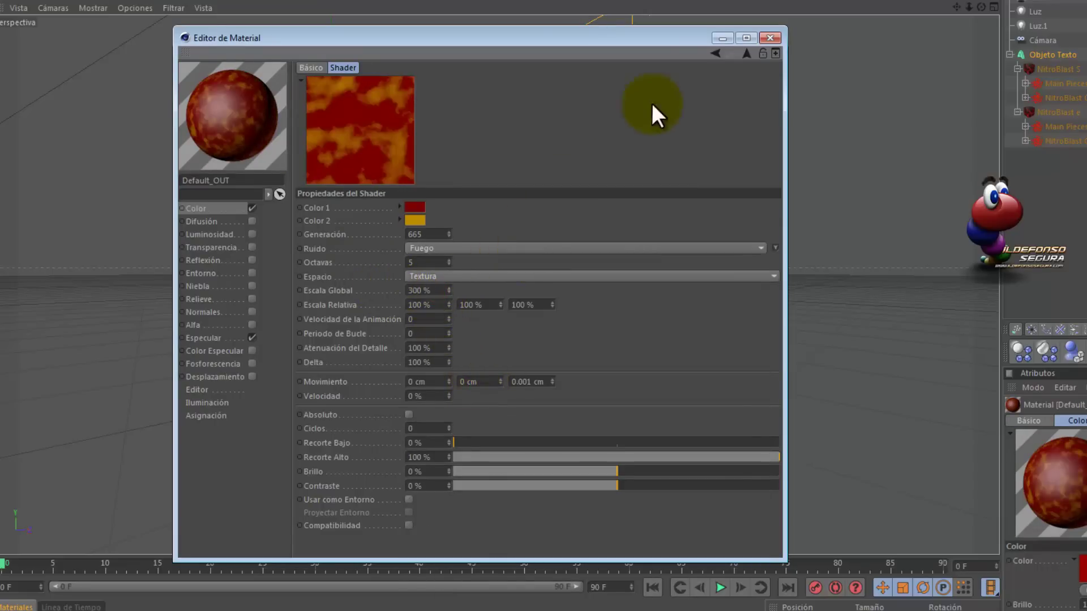
pyautogui.click(717, 52)
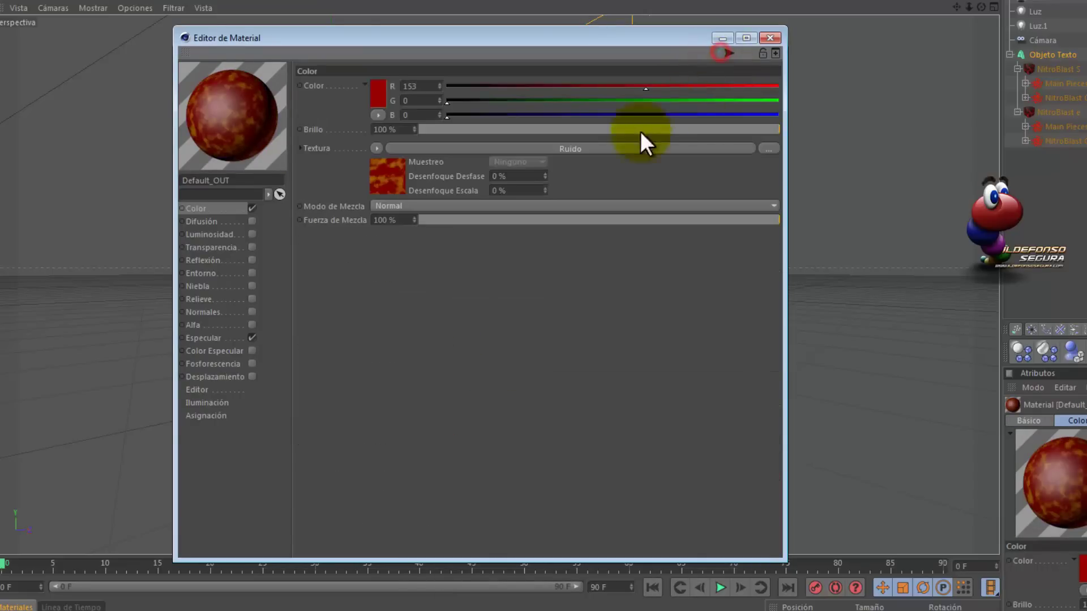
# - Blend the colour noise texture at 16% mix strength
pyautogui.click(404, 219)
pyautogui.write('16')
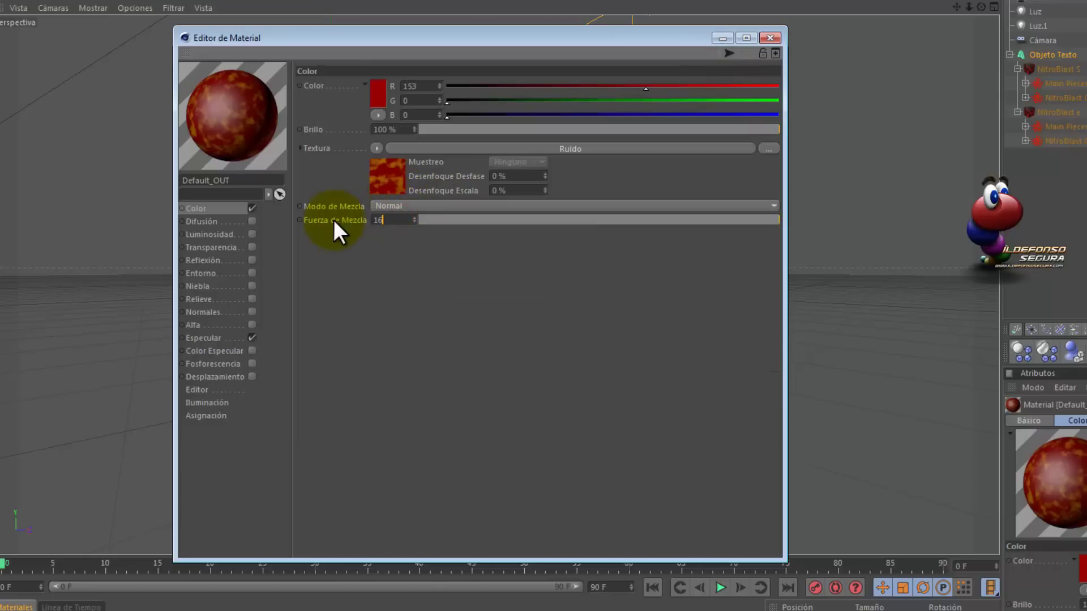
pyautogui.press('Return')
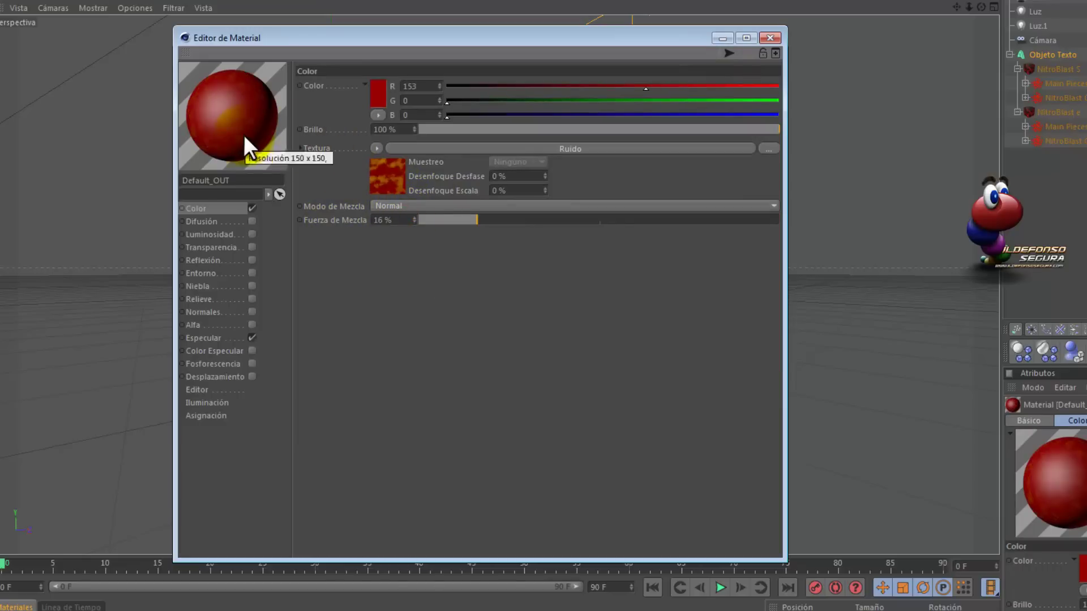
# - Enable reflection at 30% brightness and turn on the Relieve bump channel
pyautogui.click(219, 258)
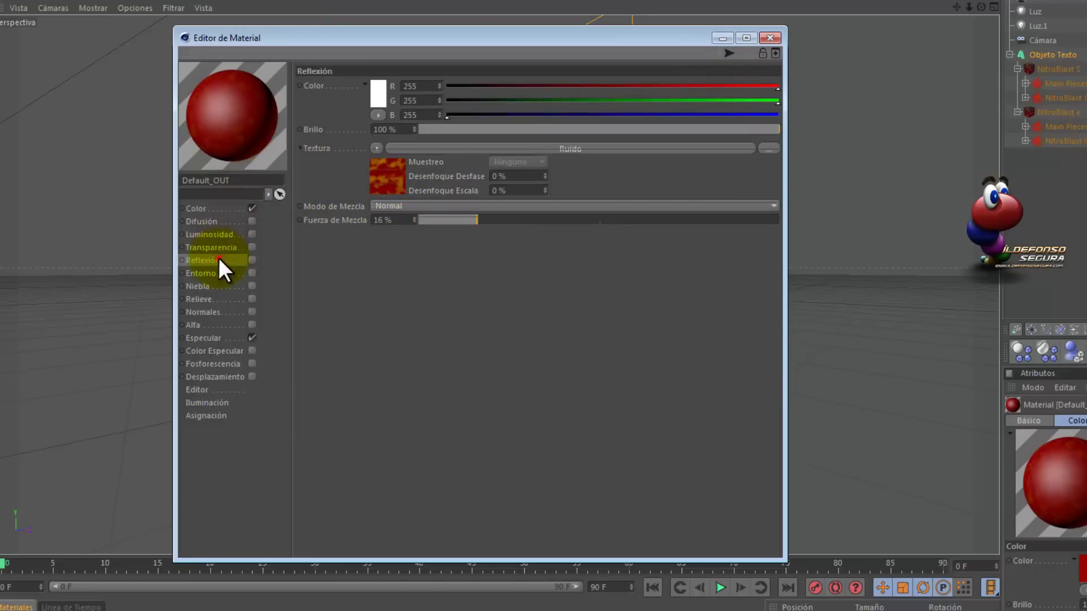
pyautogui.click(252, 260)
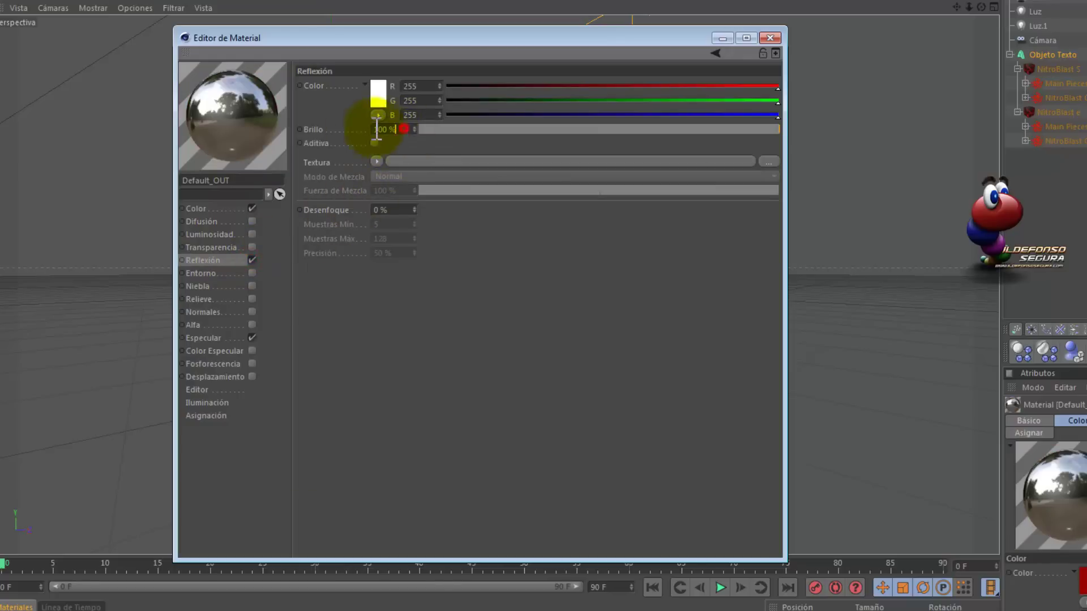
pyautogui.write('30')
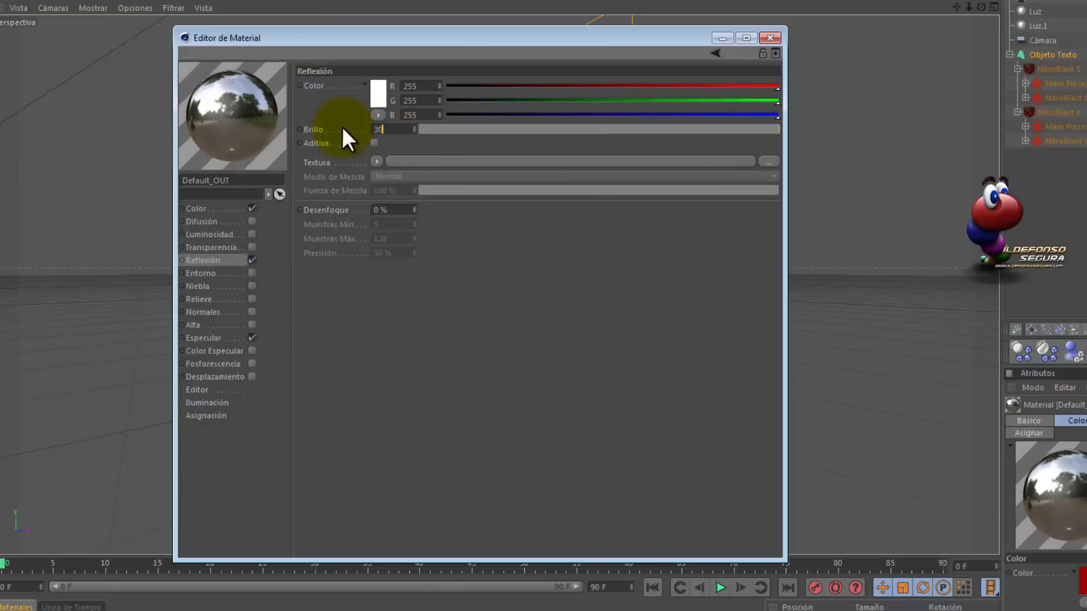
pyautogui.press('Return')
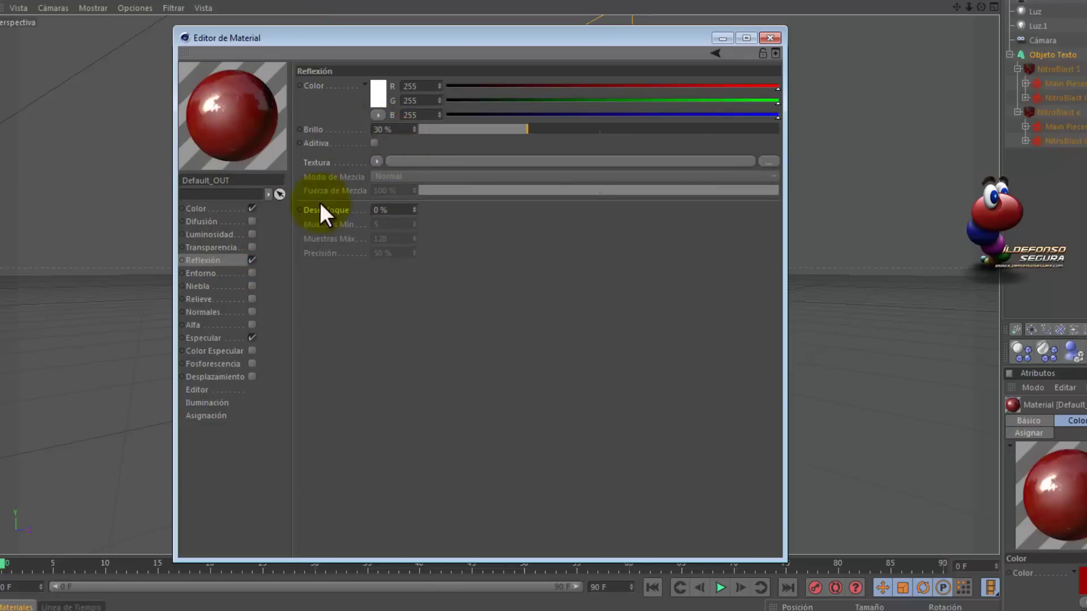
pyautogui.click(217, 299)
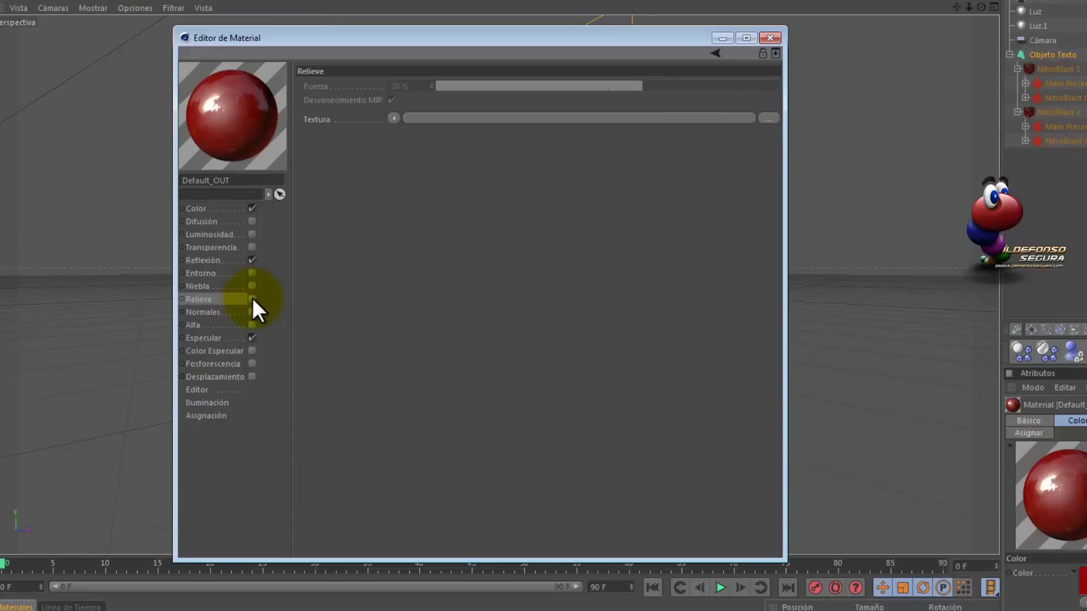
pyautogui.click(253, 298)
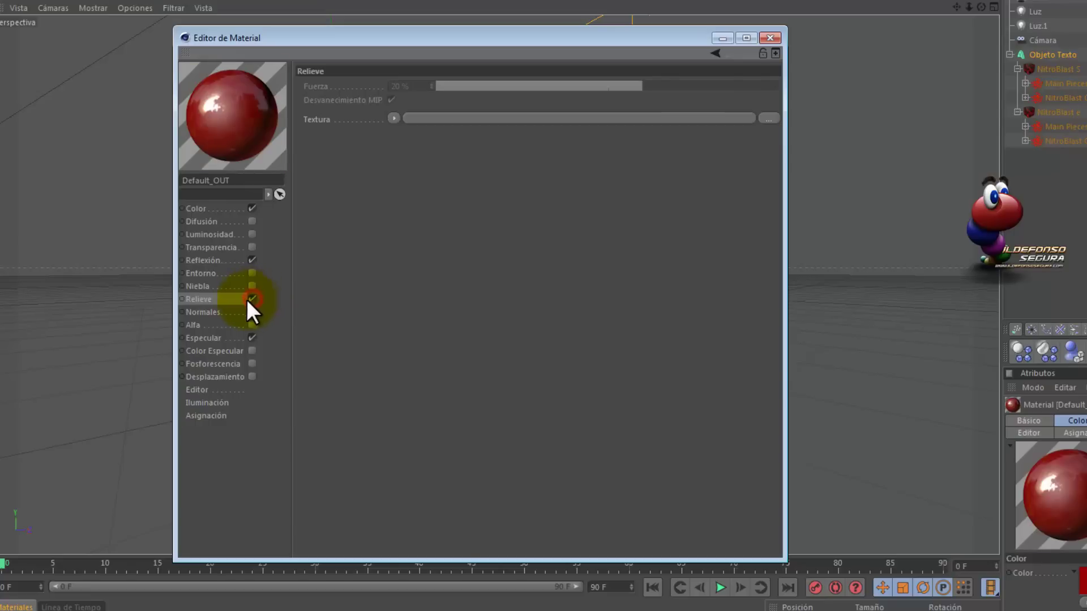
# - Load a Ruido noise as the bump texture and set its type to Pezo
pyautogui.click(392, 118)
pyautogui.click(426, 281)
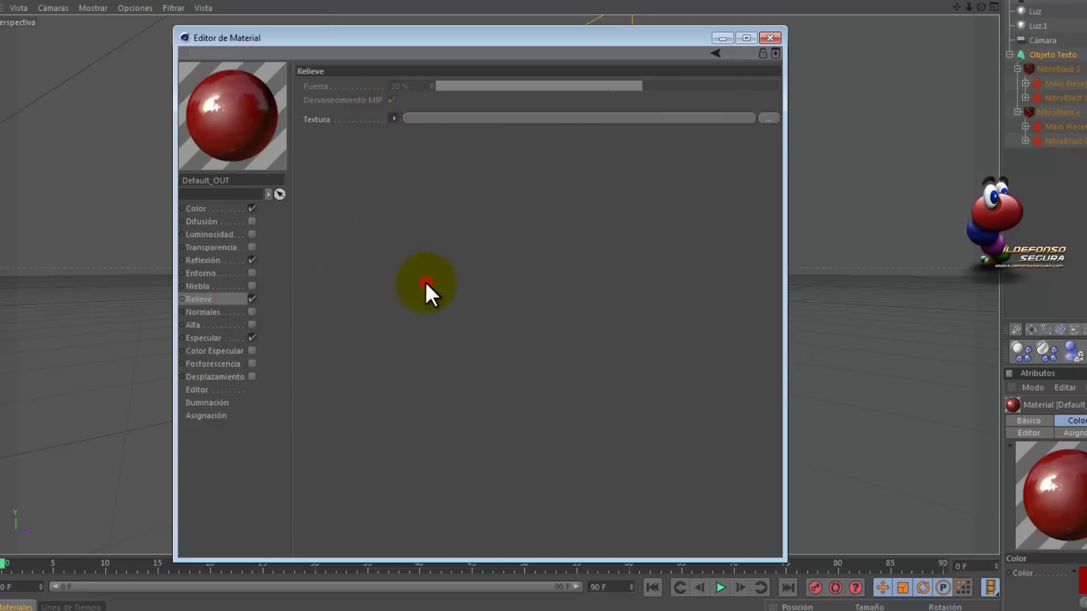
pyautogui.click(440, 120)
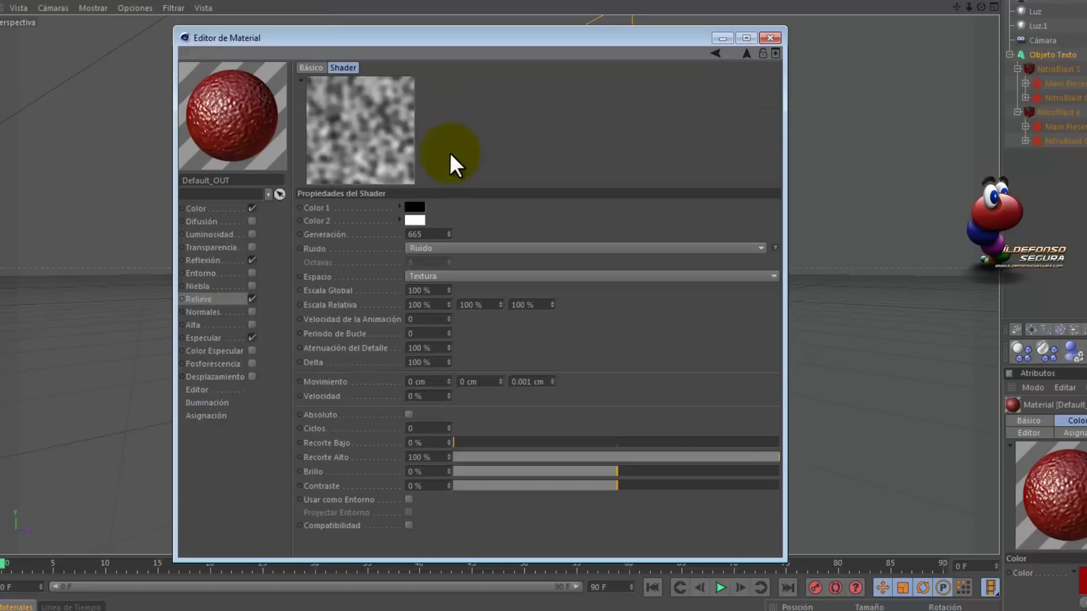
pyautogui.click(465, 245)
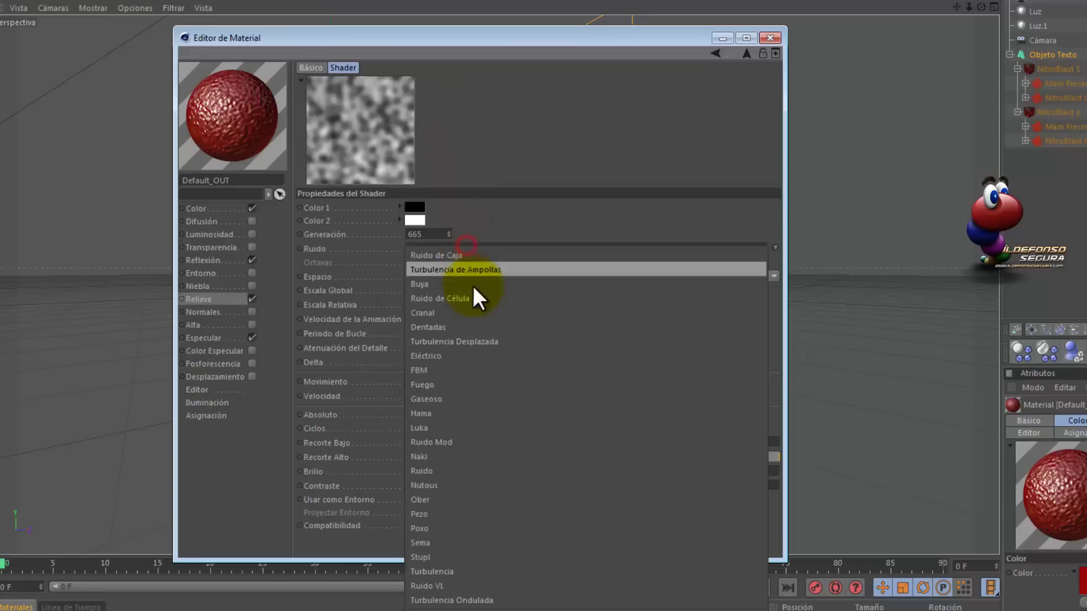
pyautogui.click(457, 515)
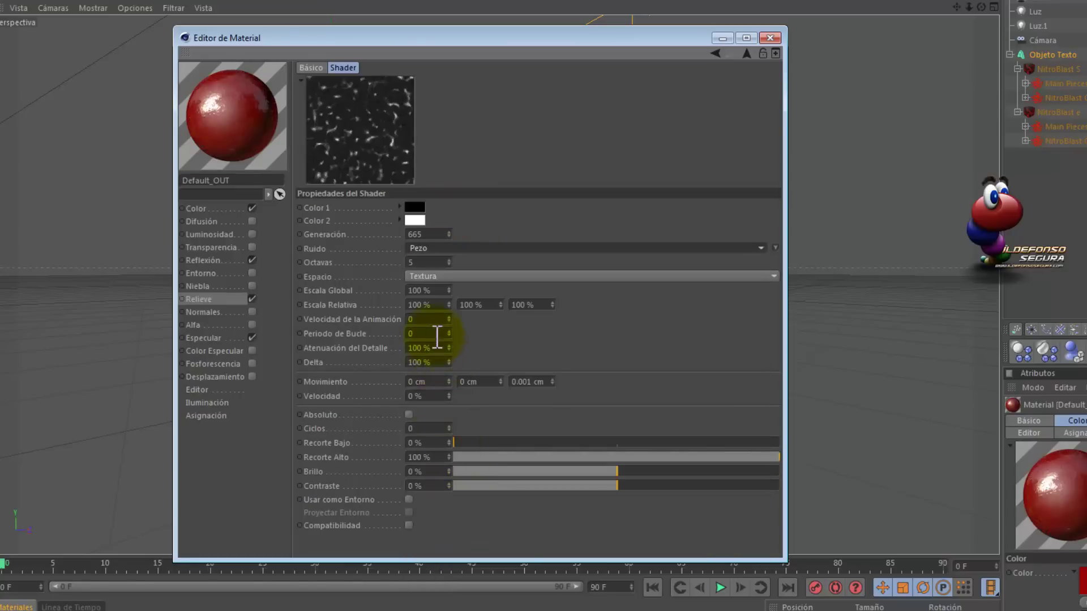
# - Set the Pezo noise to 500% global scale, 70% high clip, -7% brightness and -5% contrast
pyautogui.doubleClick(431, 290)
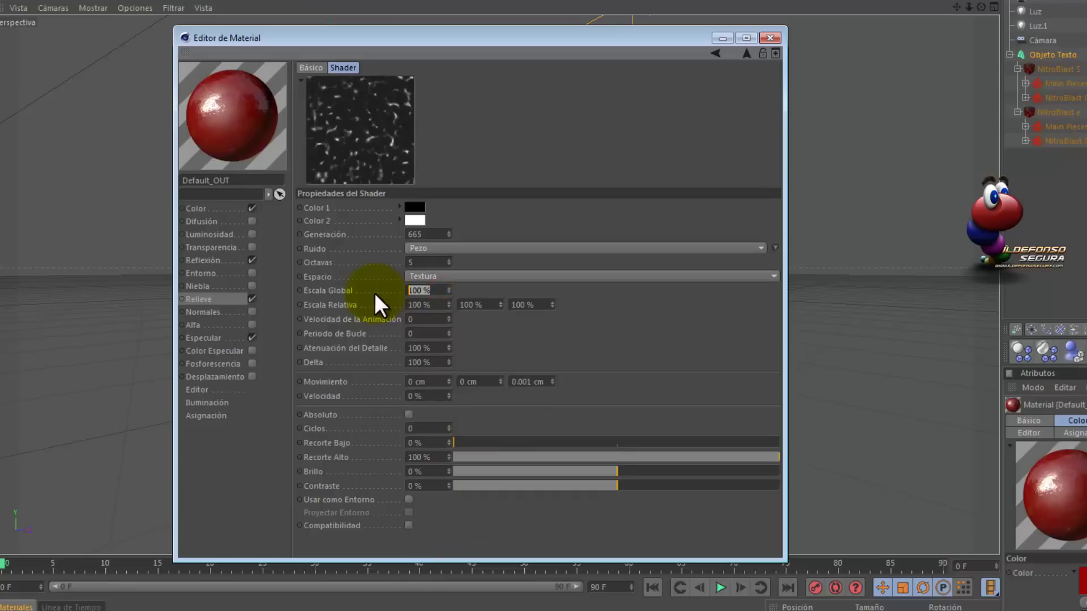
pyautogui.write('500')
pyautogui.press('Return')
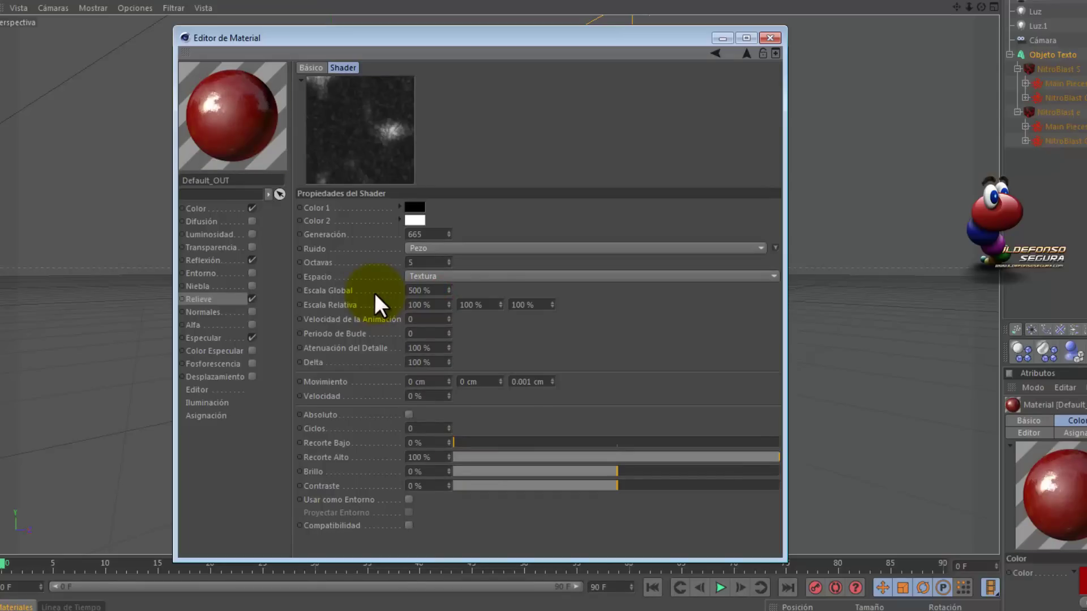
pyautogui.doubleClick(437, 456)
pyautogui.write('70')
pyautogui.press('Return')
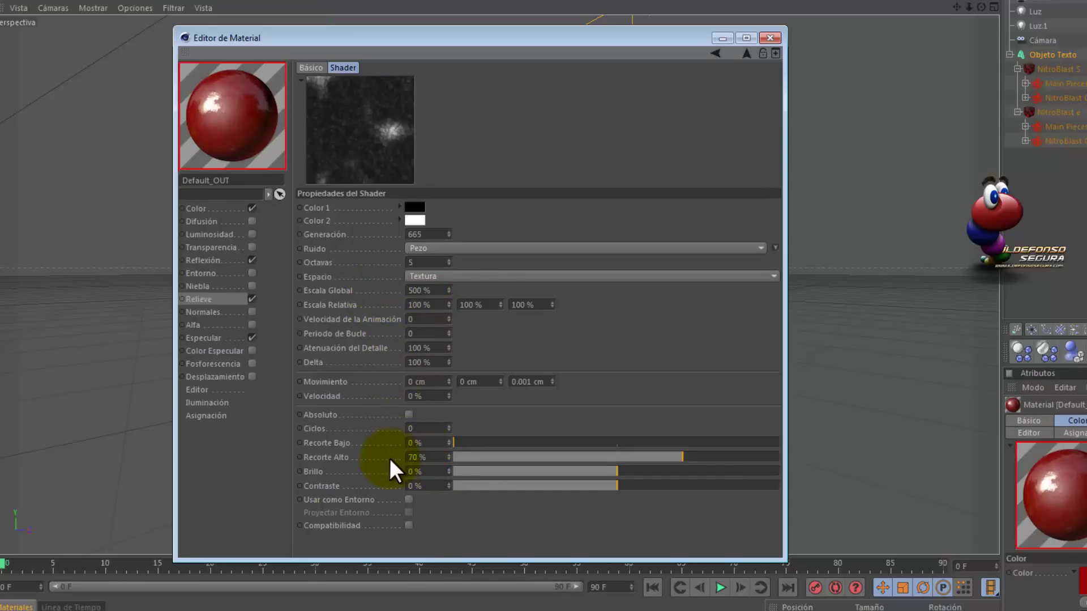
pyautogui.doubleClick(431, 472)
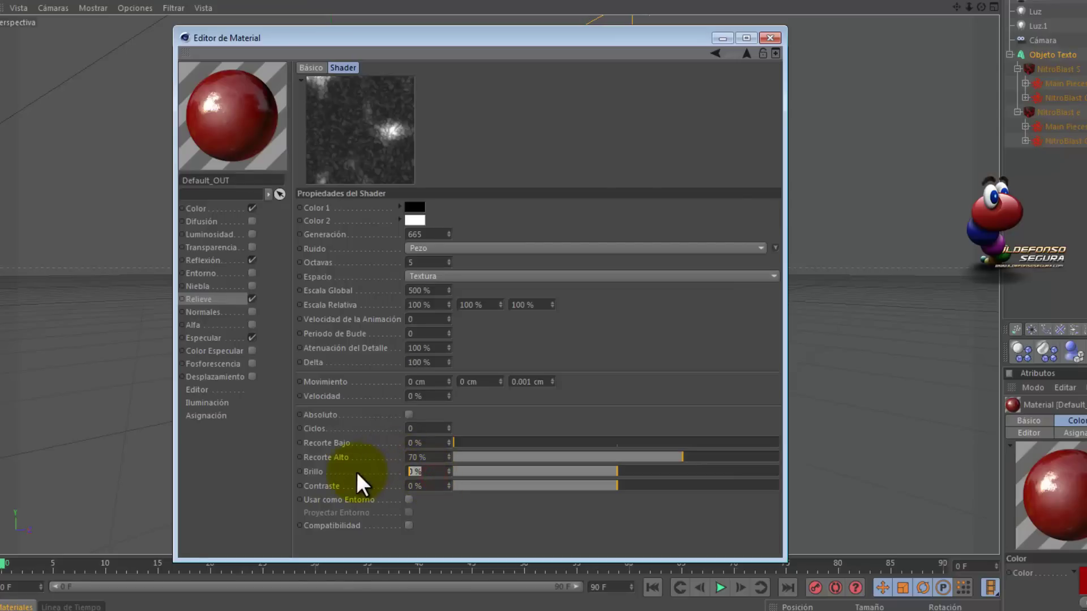
pyautogui.write('-7')
pyautogui.press('Tab')
pyautogui.write('-5')
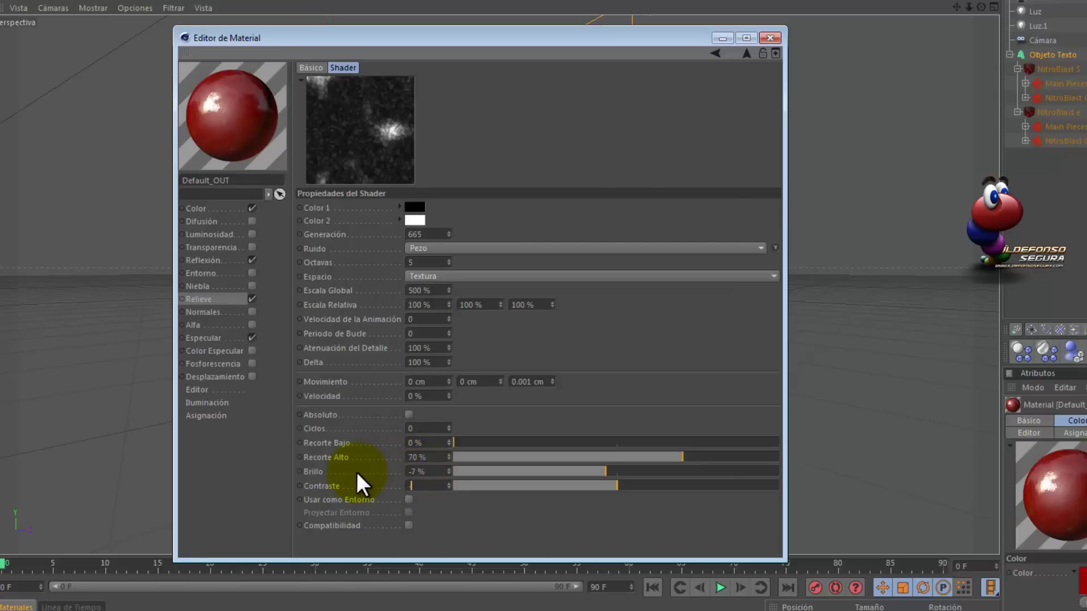
pyautogui.press('Return')
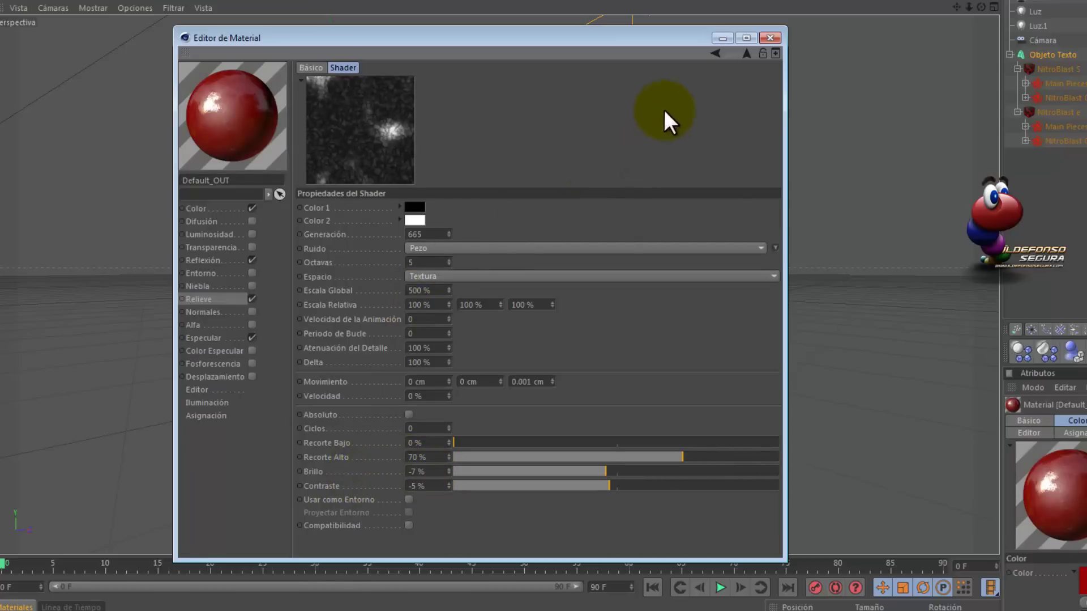
pyautogui.click(716, 53)
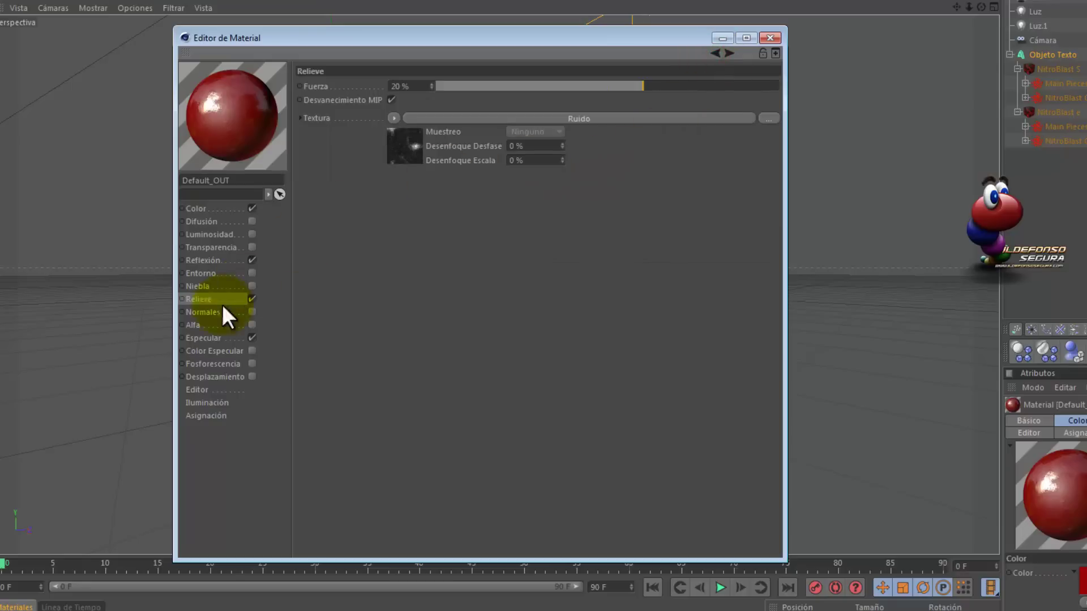
# - Give the specular highlight 55% width and 30% height, close the editor and render the viewport
pyautogui.click(216, 339)
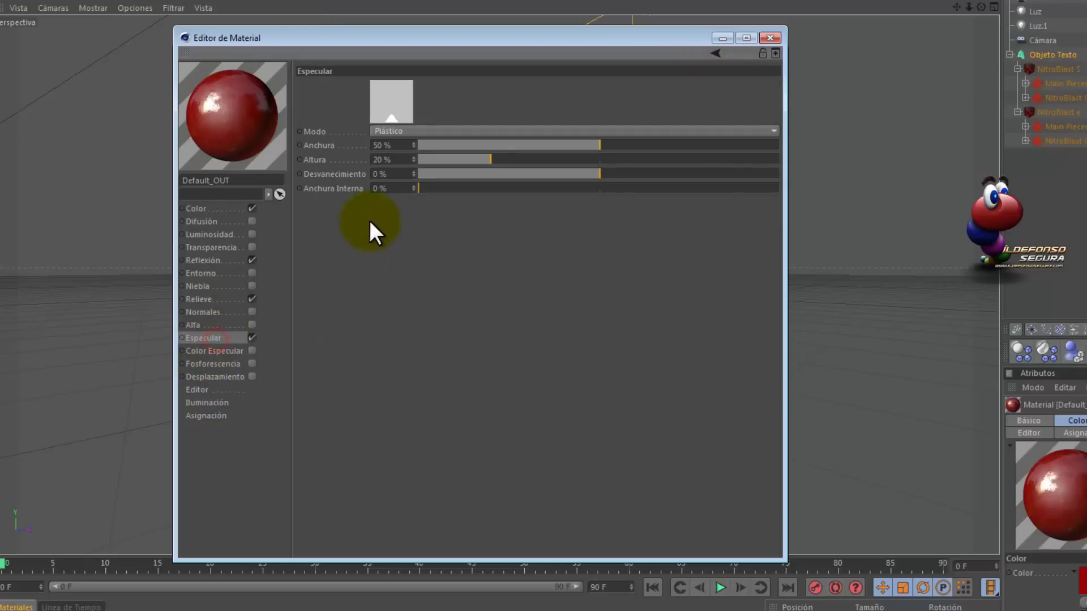
pyautogui.doubleClick(400, 145)
pyautogui.write('55')
pyautogui.press('Tab')
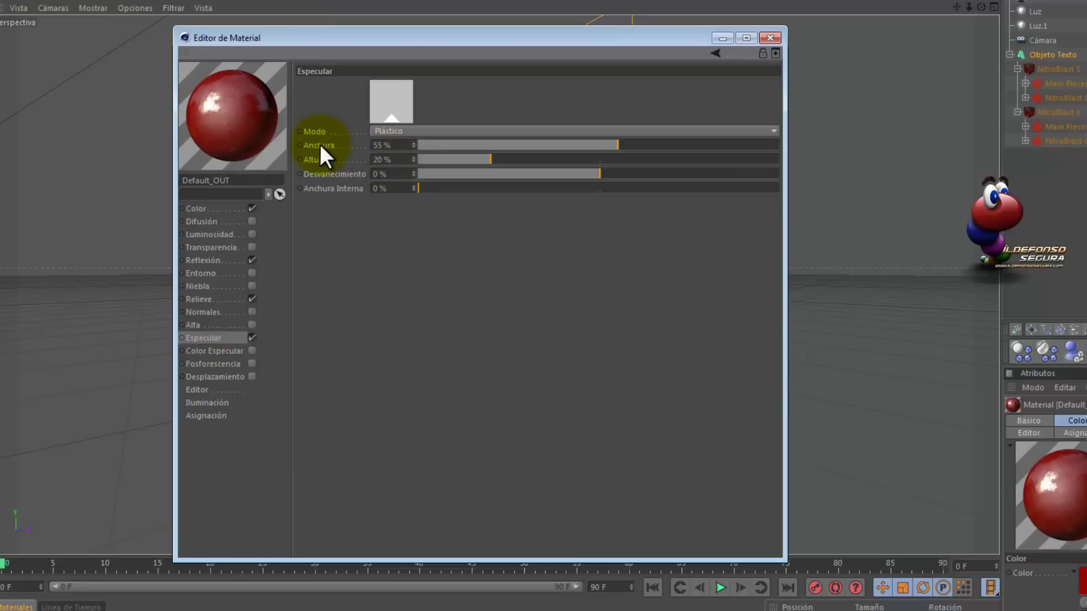
pyautogui.write('30')
pyautogui.press('Return')
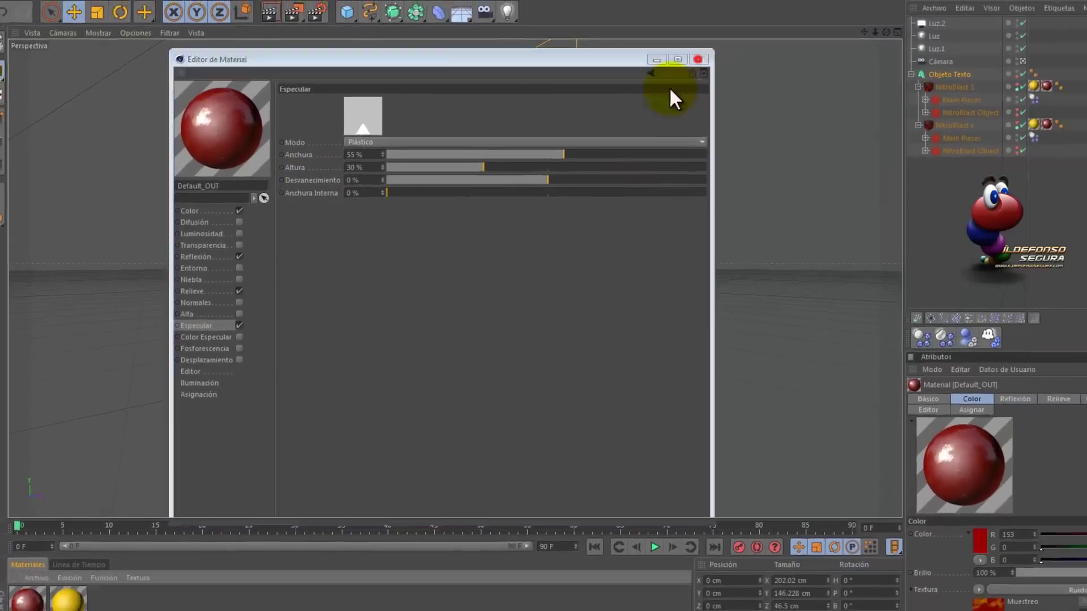
pyautogui.click(770, 38)
pyautogui.click(256, 36)
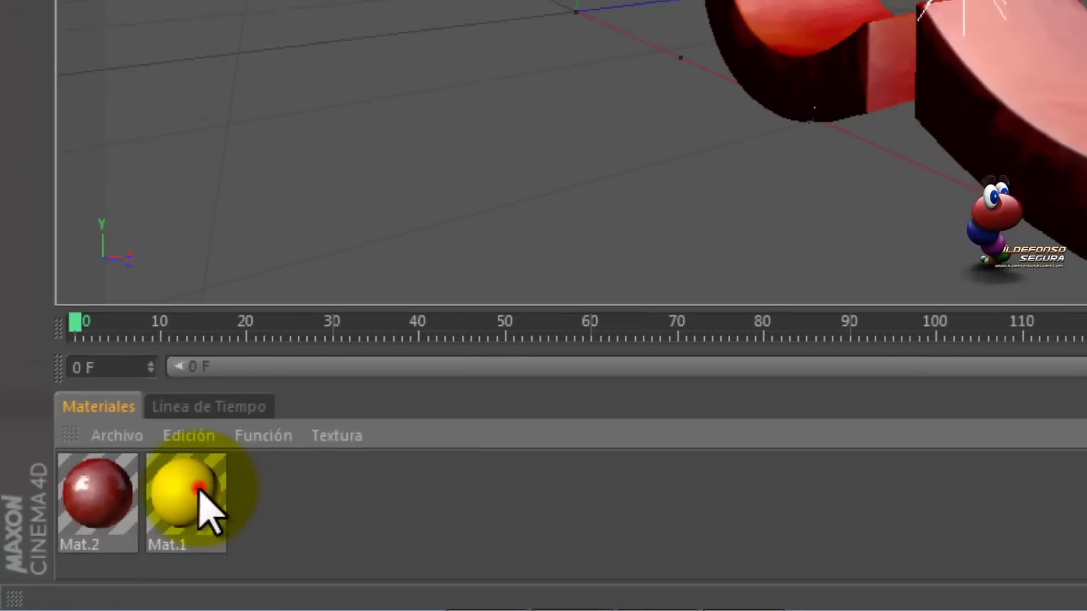
# - Give Mat.1's colour a Capa layer shader containing a Color layer
pyautogui.doubleClick(199, 490)
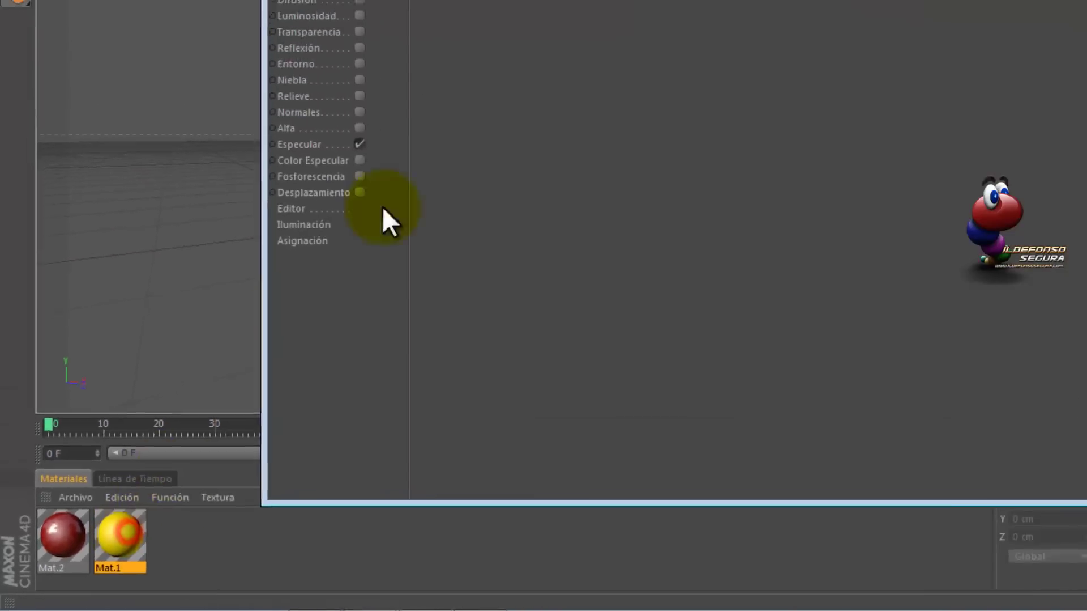
pyautogui.moveTo(342, 77)
pyautogui.mouseDown()
pyautogui.moveTo(220, 137)
pyautogui.moveTo(196, 132)
pyautogui.mouseUp()
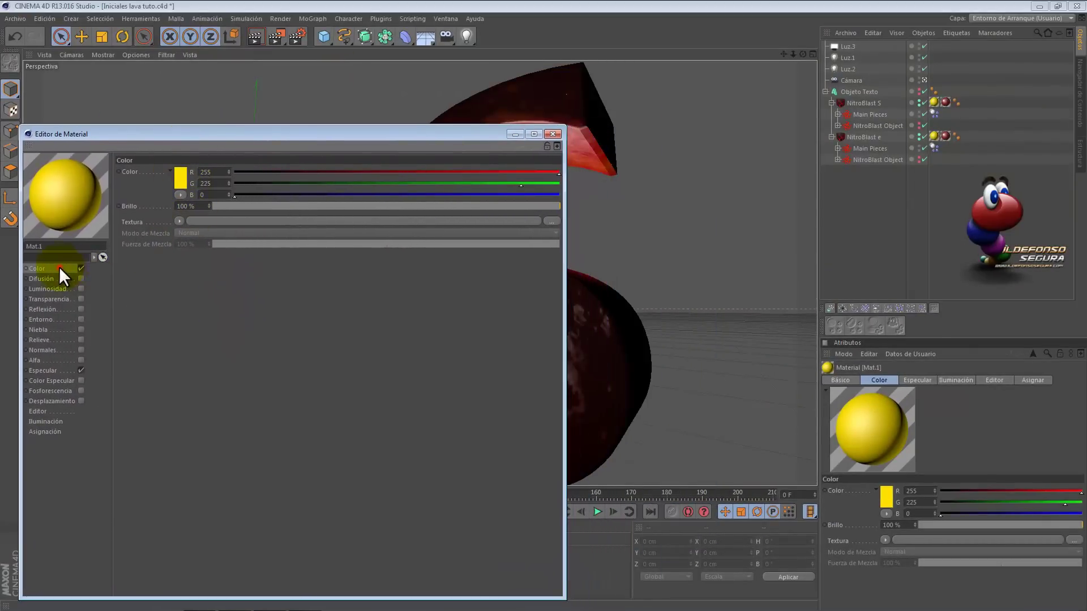
pyautogui.click(179, 221)
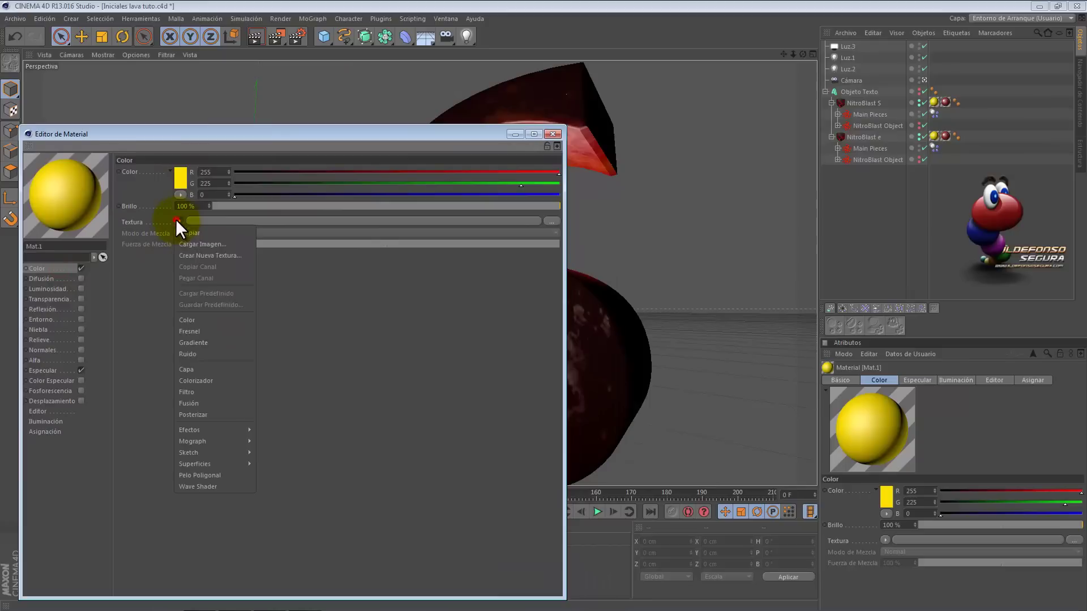
pyautogui.click(207, 369)
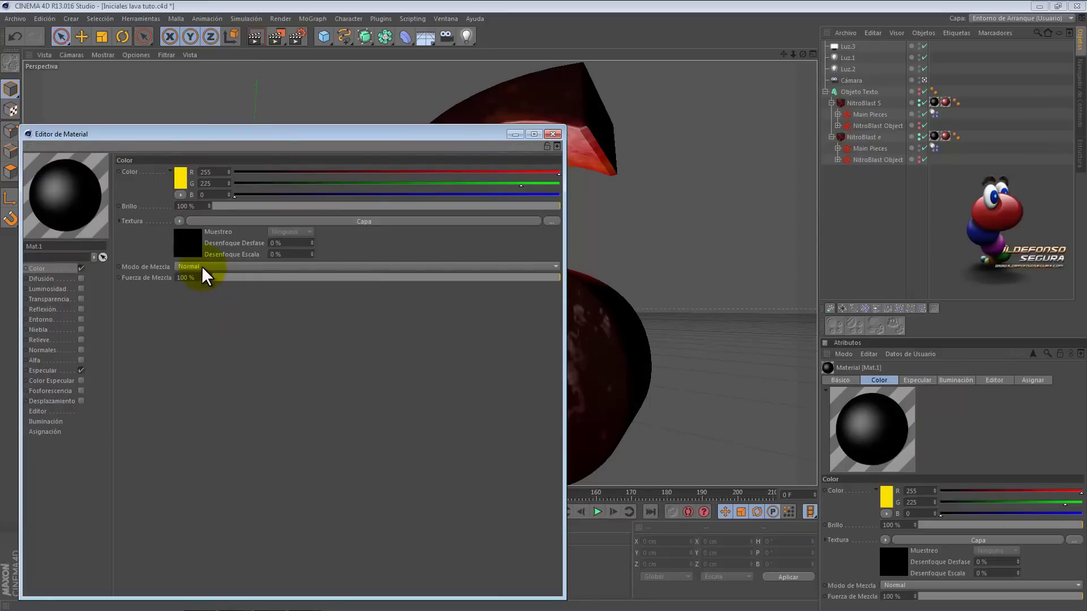
pyautogui.click(236, 221)
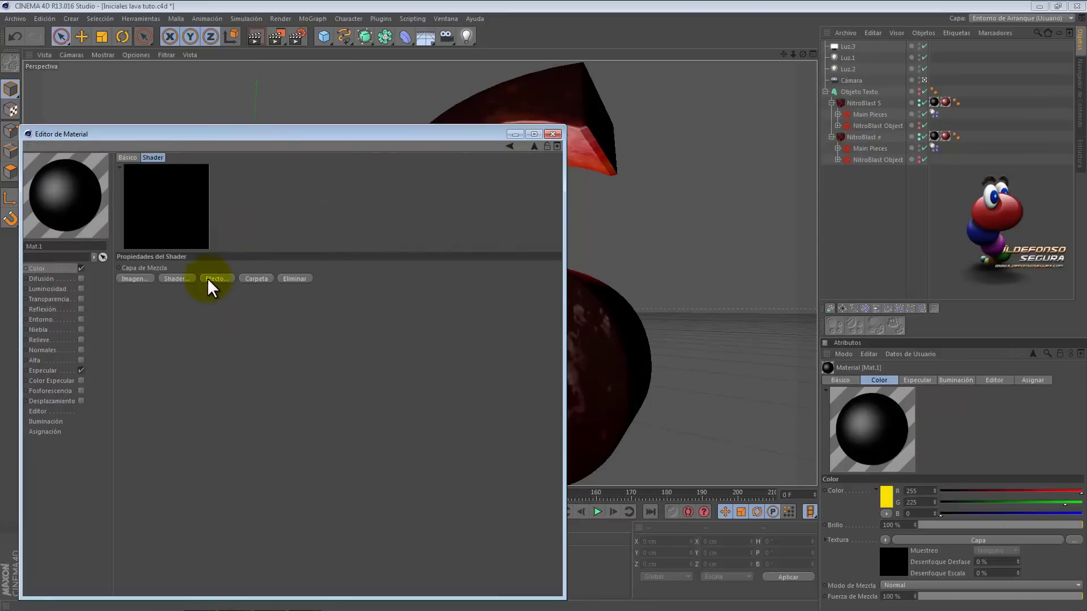
pyautogui.click(170, 278)
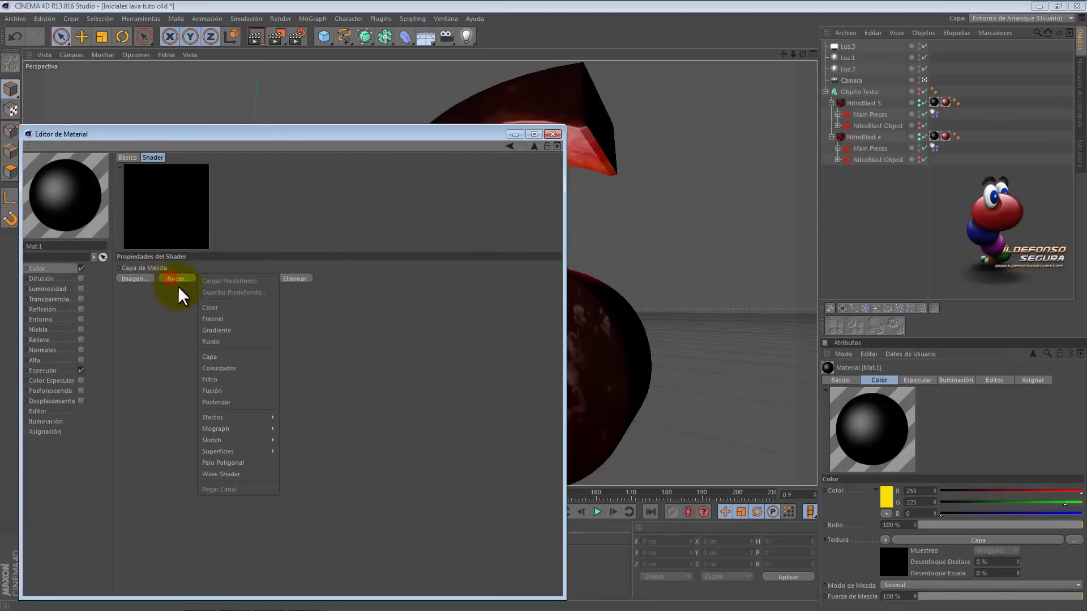
pyautogui.click(212, 307)
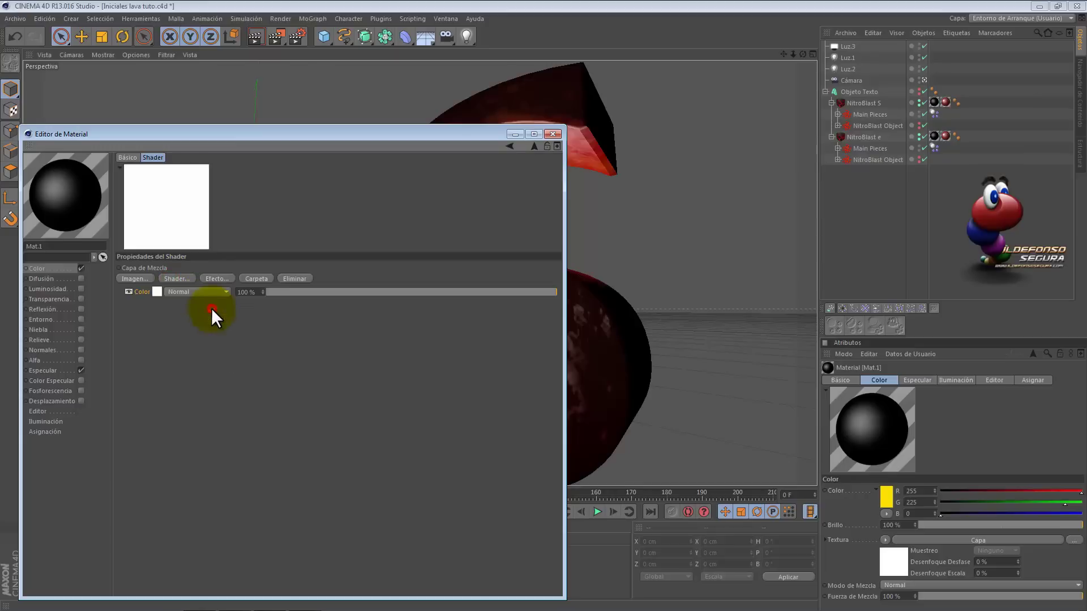
# - Set the Color layer to orange: R 255, G 119, B 0
pyautogui.click(157, 293)
pyautogui.click(193, 266)
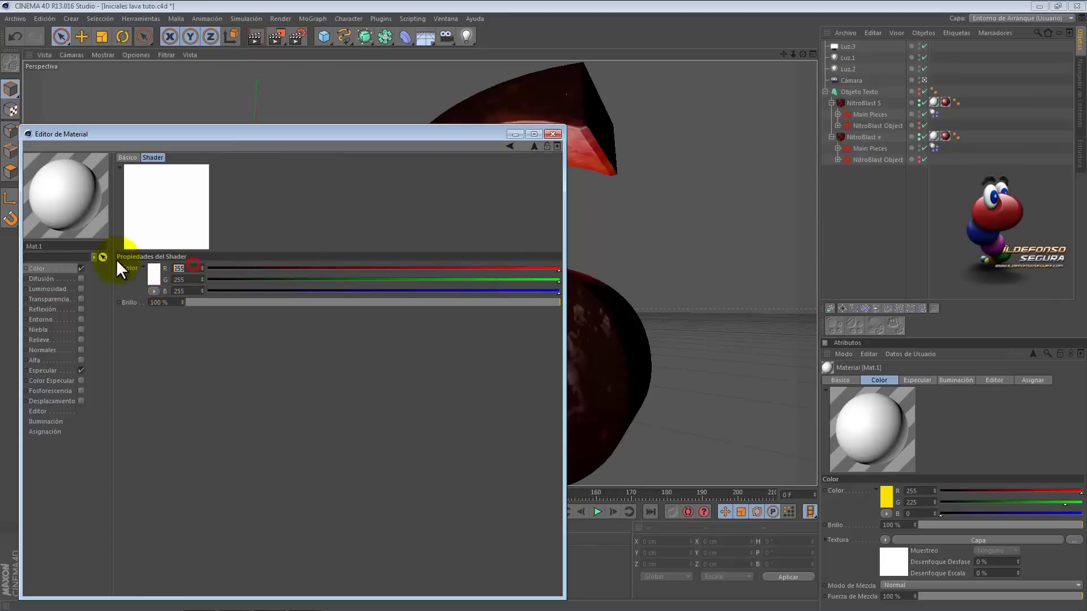
pyautogui.press('Tab')
pyautogui.write('119')
pyautogui.press('Return')
pyautogui.press('Tab')
pyautogui.write('0')
pyautogui.press('Return')
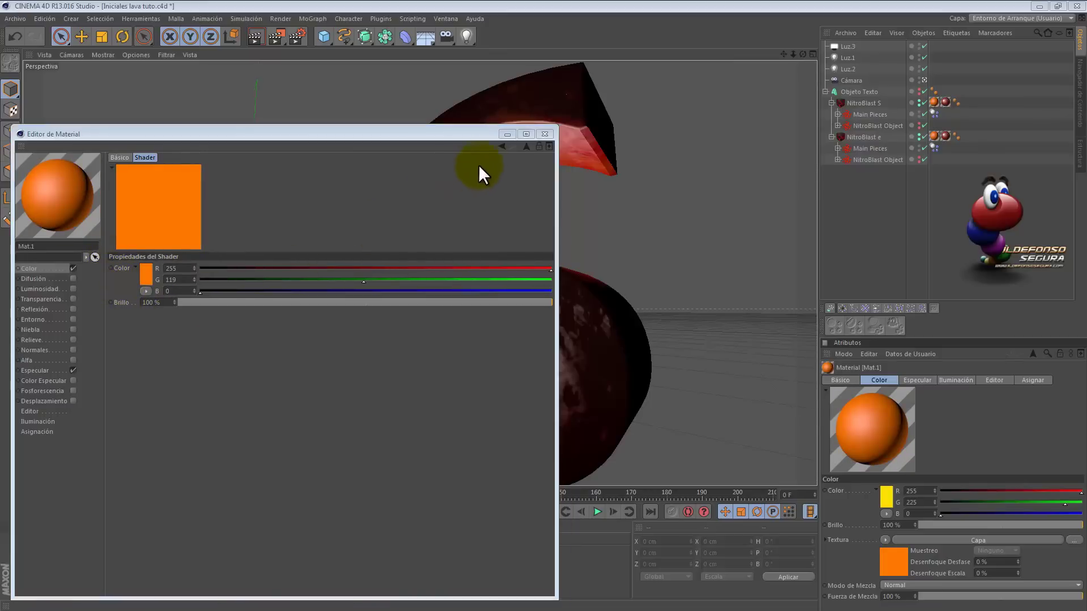
# - Add a Ruido noise layer with yellow as Color 1 and dark red as Color 2
pyautogui.click(502, 146)
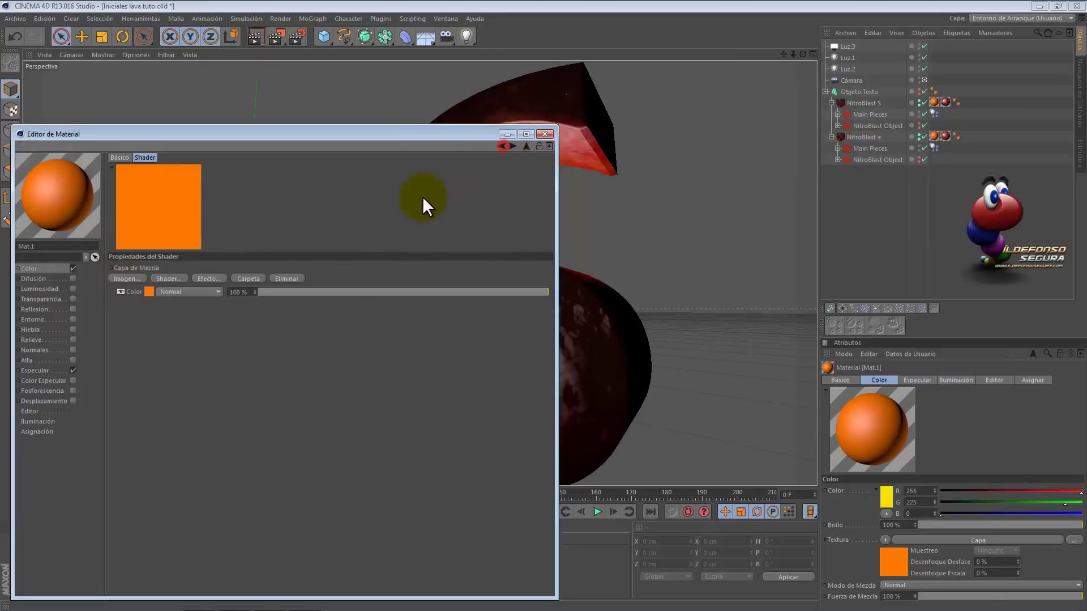
pyautogui.click(177, 277)
pyautogui.click(205, 341)
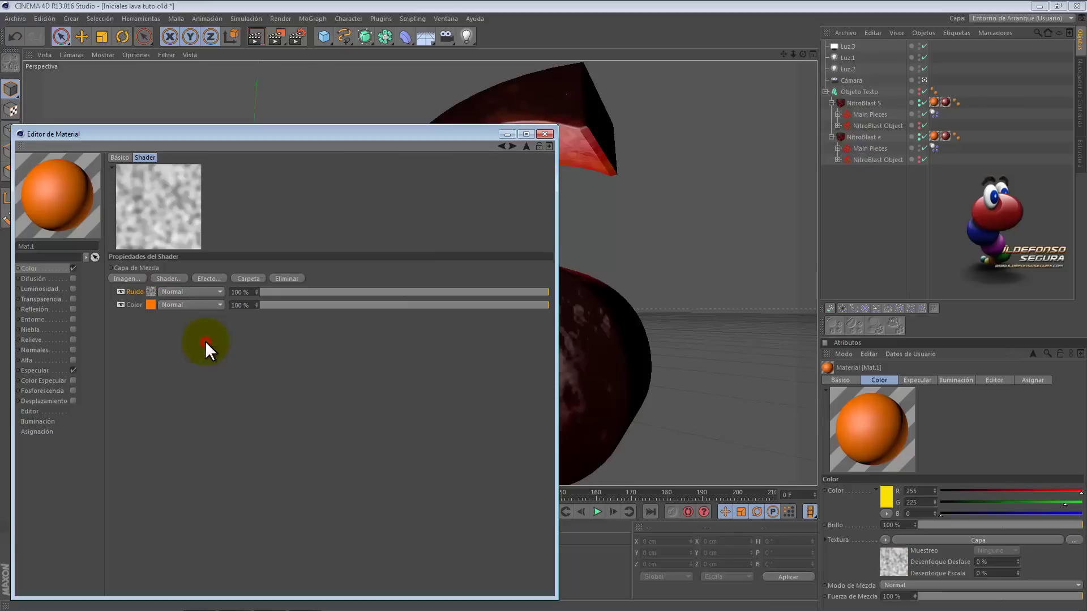
pyautogui.click(150, 291)
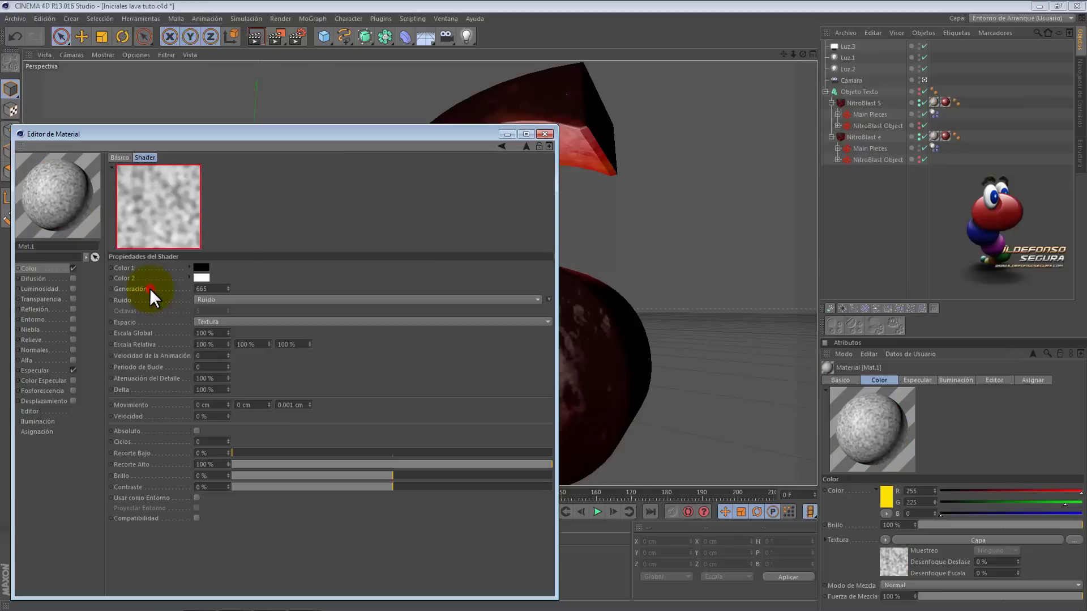
pyautogui.click(199, 267)
pyautogui.moveTo(189, 223); pyautogui.dragTo(209, 234)
pyautogui.click(188, 322)
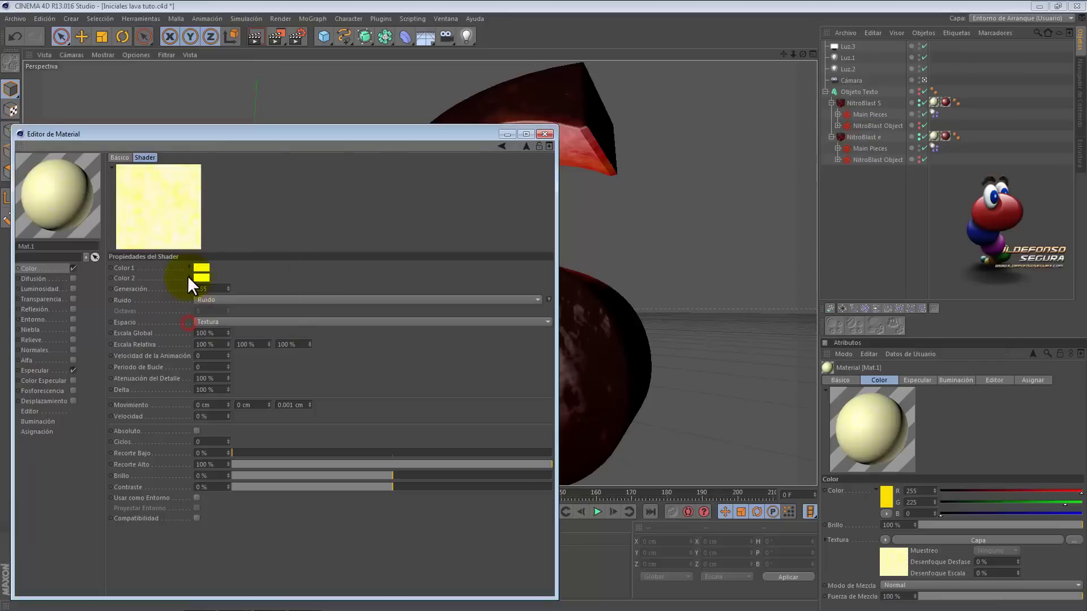
pyautogui.click(202, 276)
pyautogui.moveTo(202, 274); pyautogui.dragTo(212, 261)
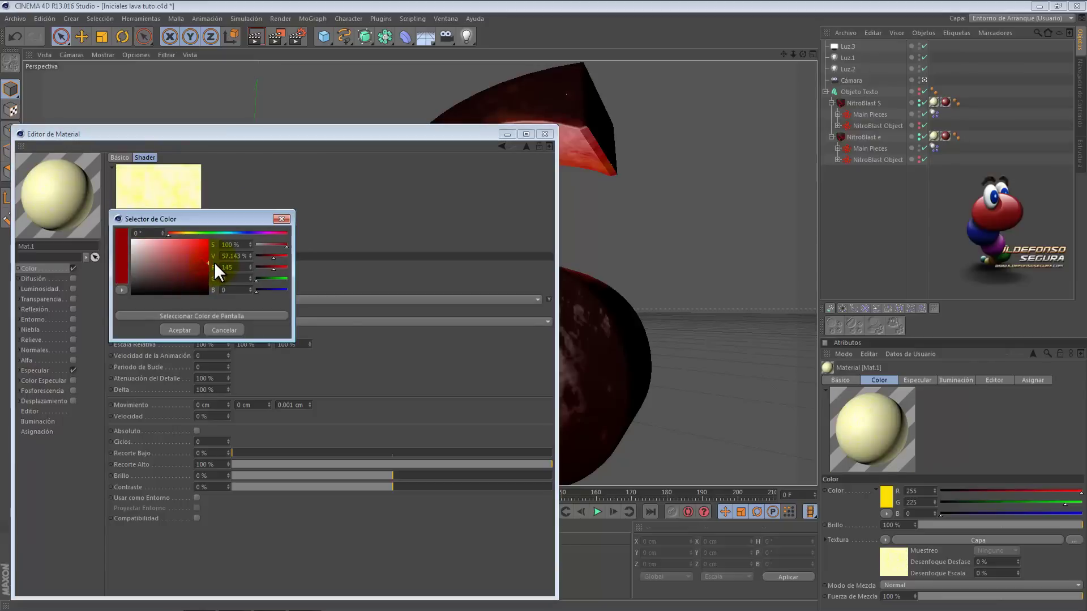
pyautogui.click(190, 330)
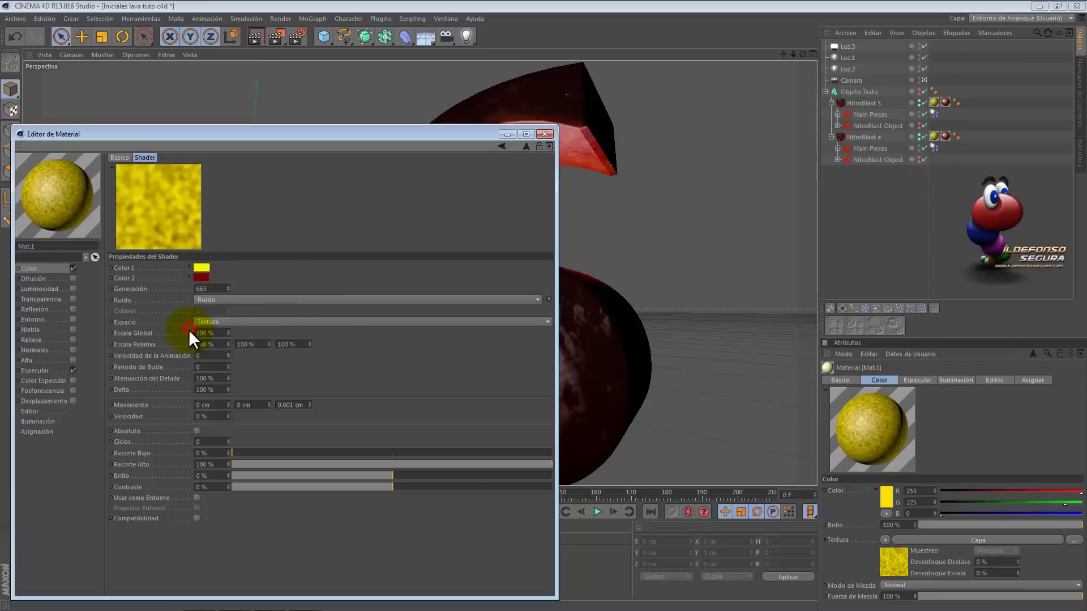
# - Set the noise type to Poxo with 24% Recorte Alto and 73% Contraste
pyautogui.click(230, 299)
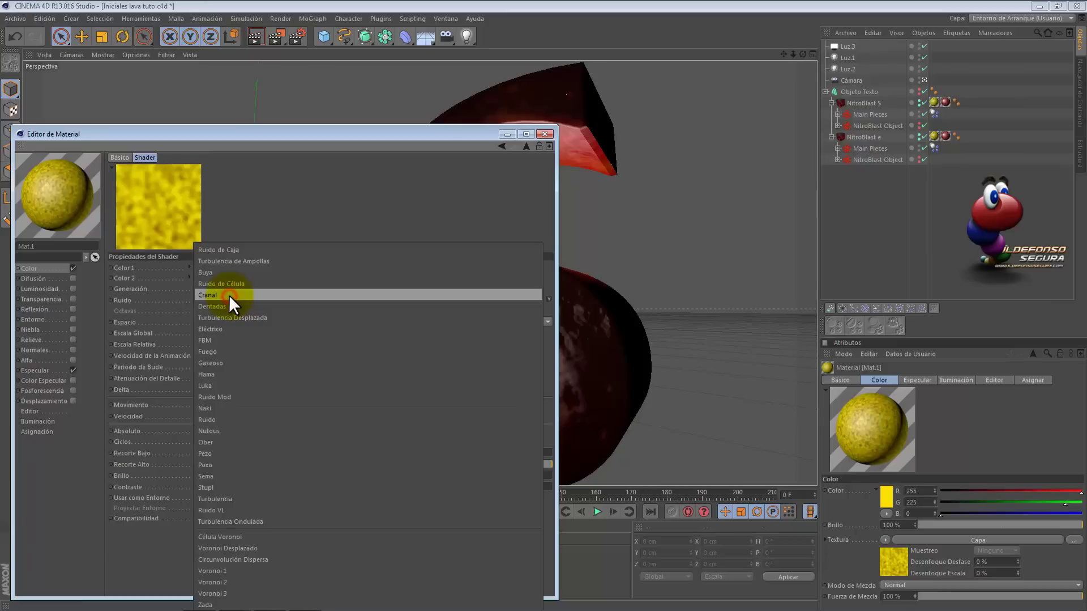
pyautogui.click(236, 461)
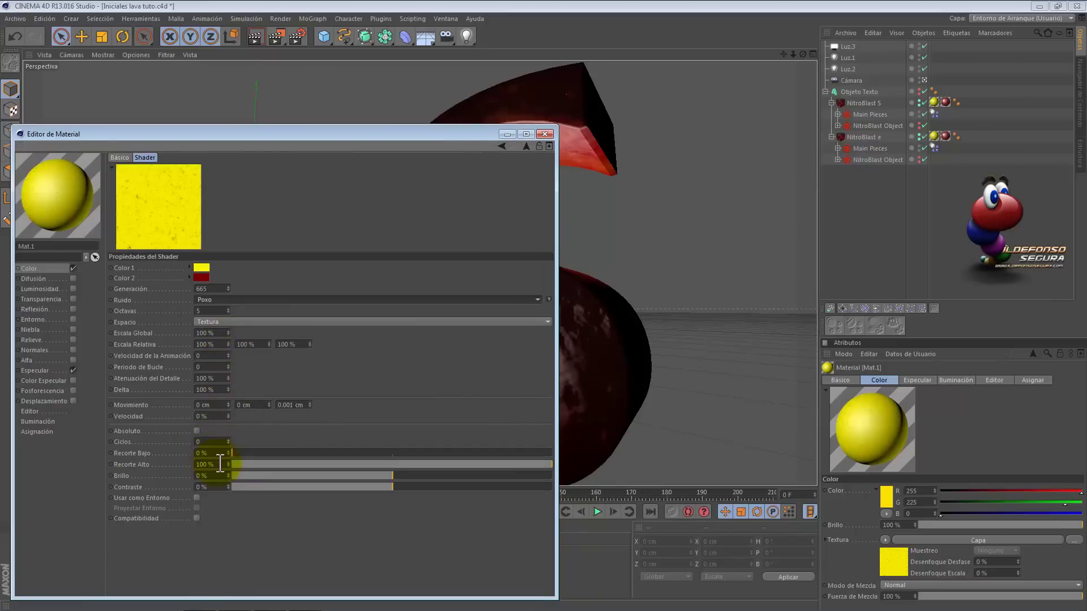
pyautogui.click(218, 462)
pyautogui.write('24')
pyautogui.press('Tab')
pyautogui.write('7')
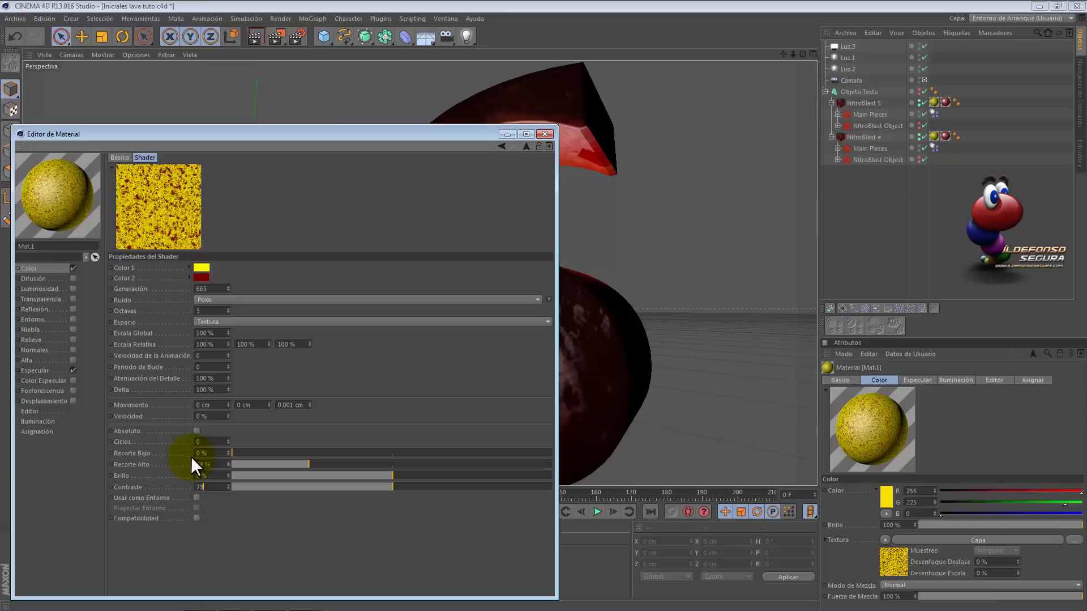
pyautogui.press('Return')
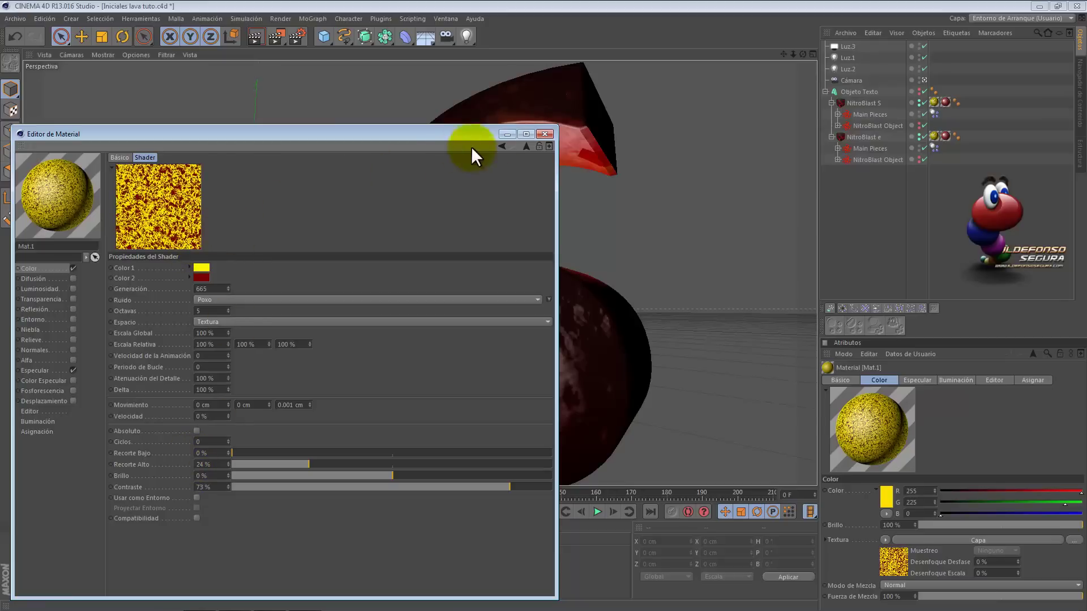
pyautogui.click(502, 146)
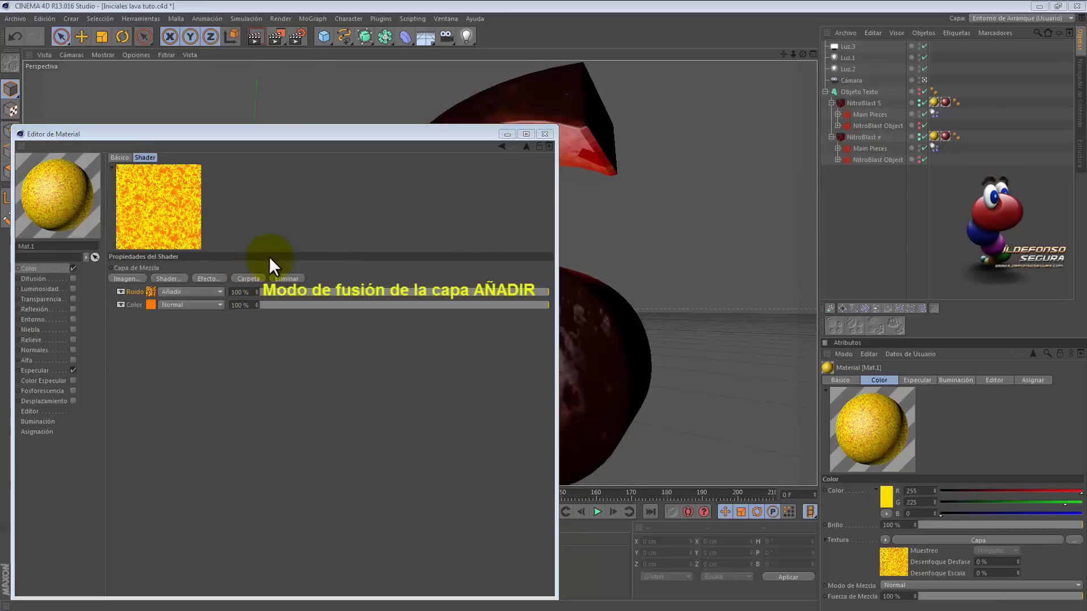
# - Add another Ruido noise layer with red as Color 1 and orange as Color 2
pyautogui.click(162, 277)
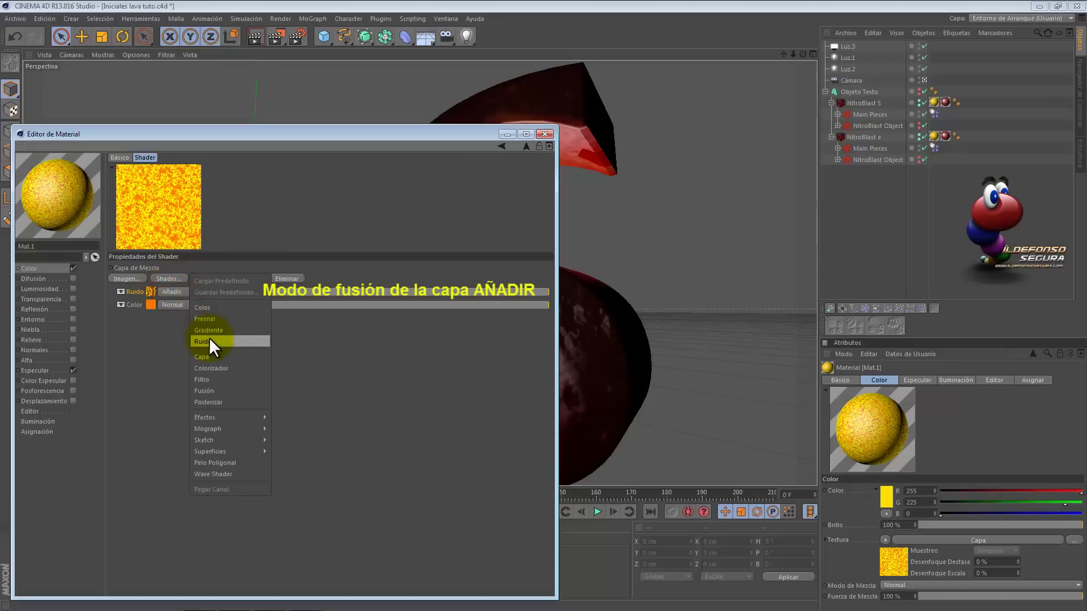
pyautogui.click(209, 337)
pyautogui.click(152, 291)
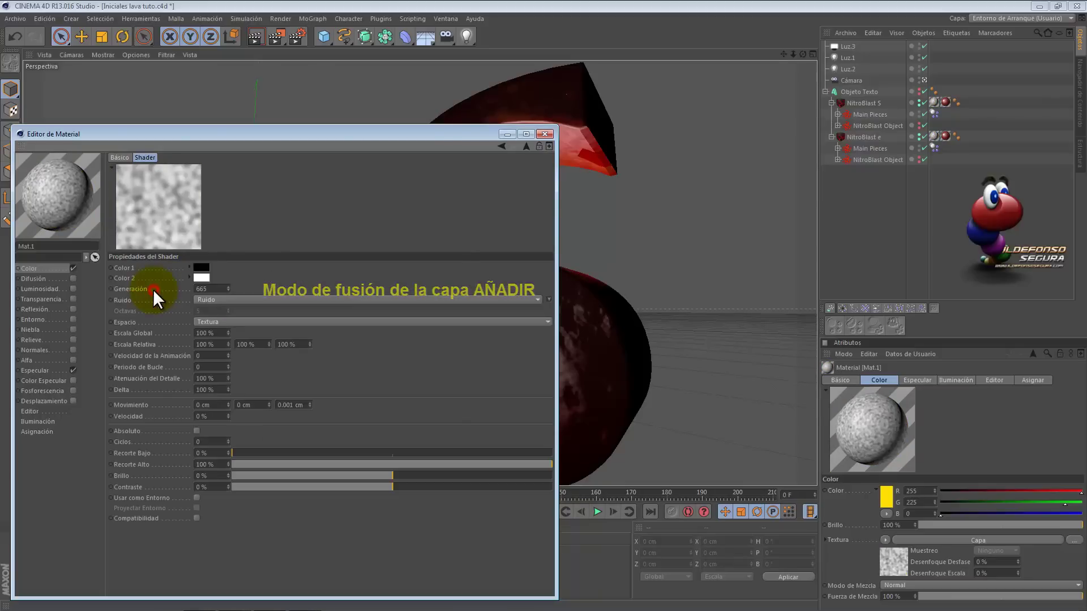
pyautogui.click(205, 267)
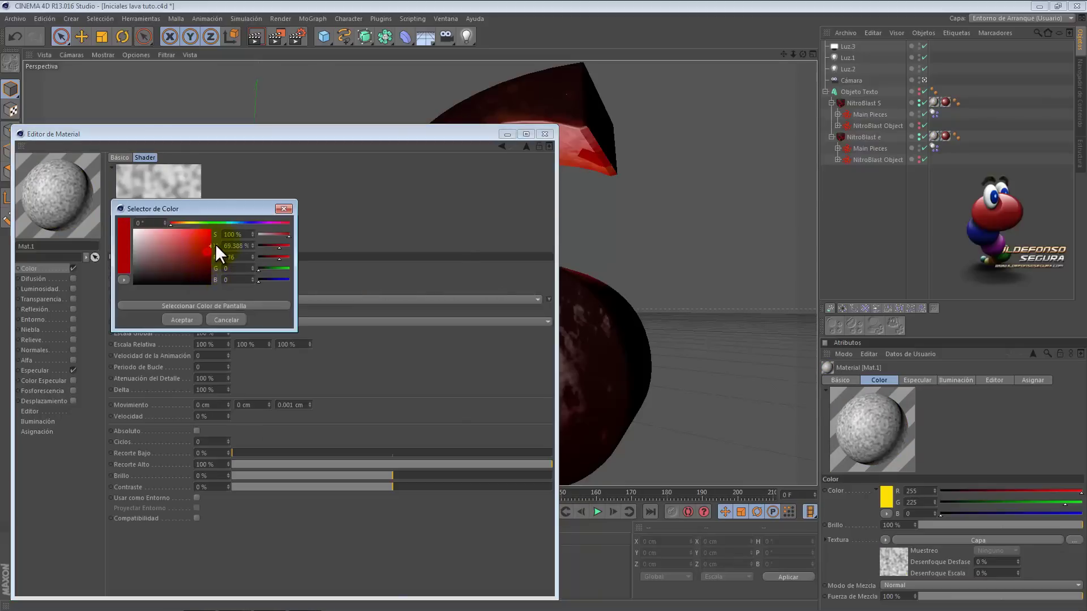
pyautogui.click(189, 319)
pyautogui.click(199, 276)
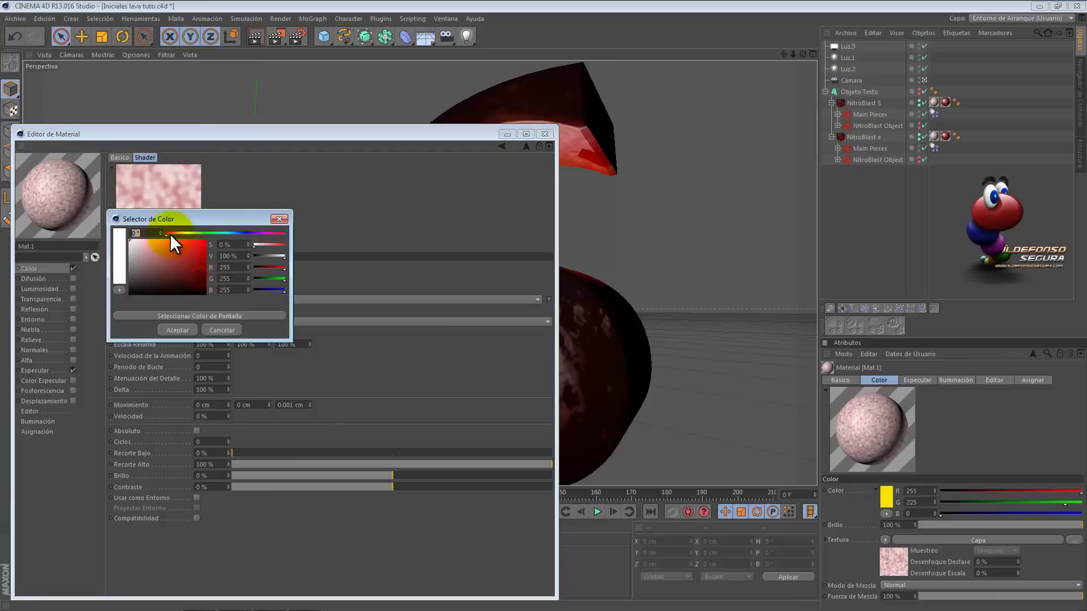
pyautogui.moveTo(171, 233); pyautogui.dragTo(187, 233)
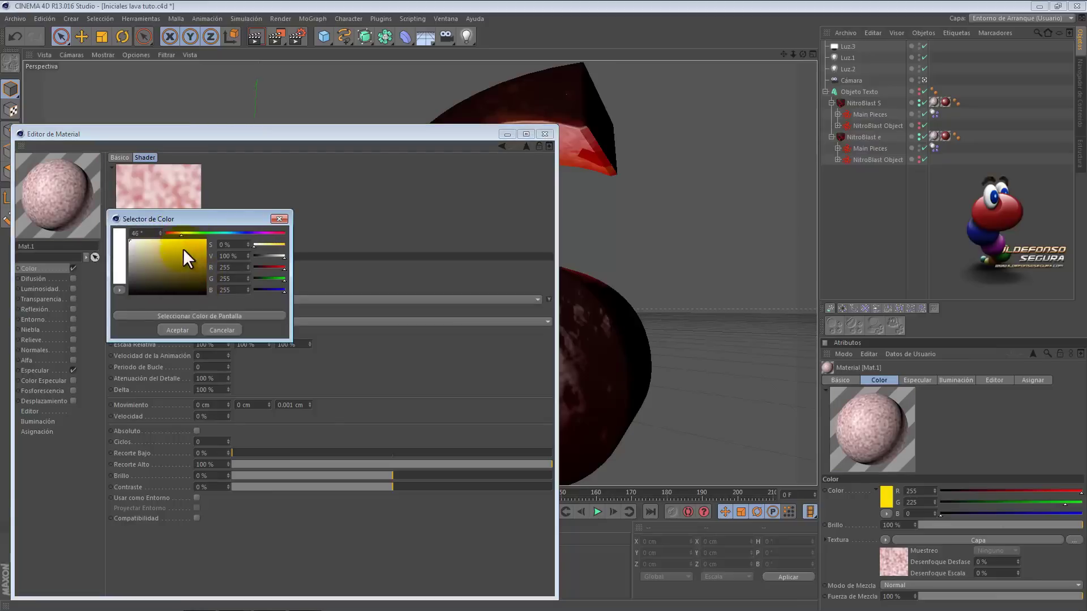
pyautogui.click(205, 256)
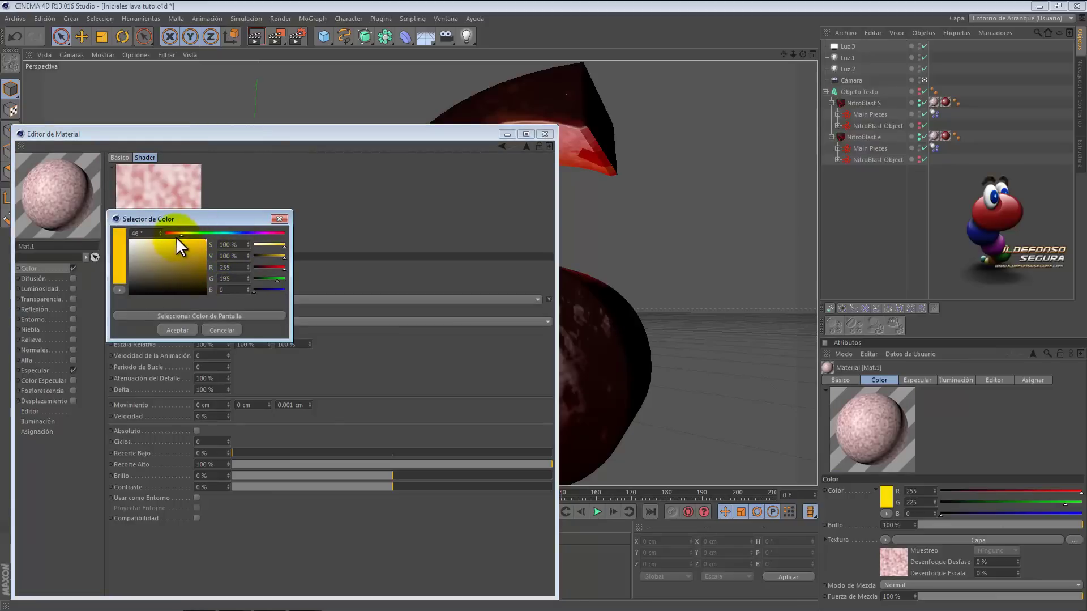
pyautogui.moveTo(180, 234); pyautogui.dragTo(177, 234)
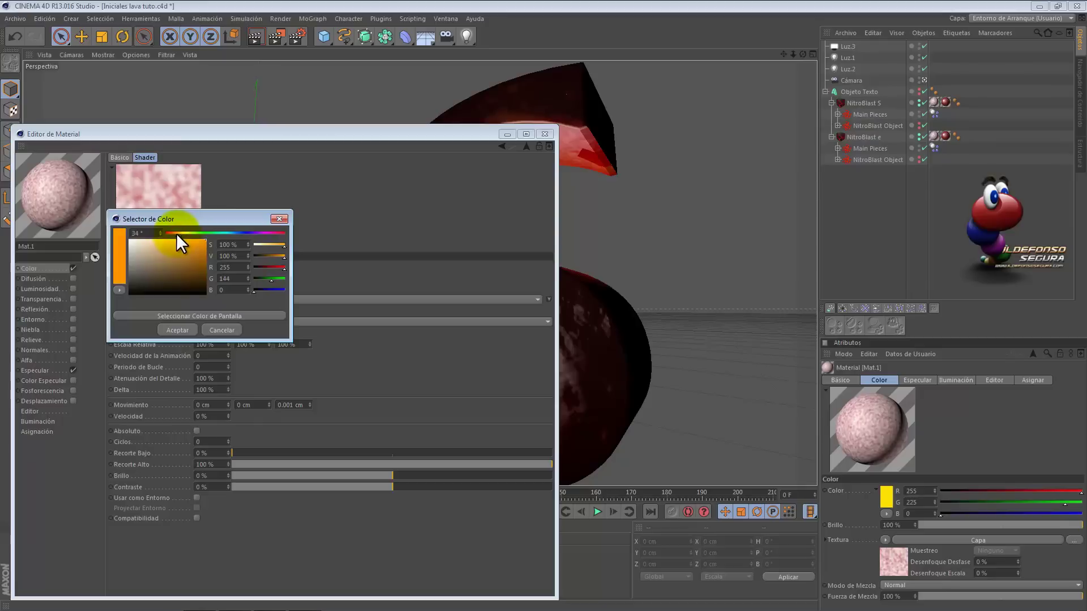
pyautogui.click(169, 329)
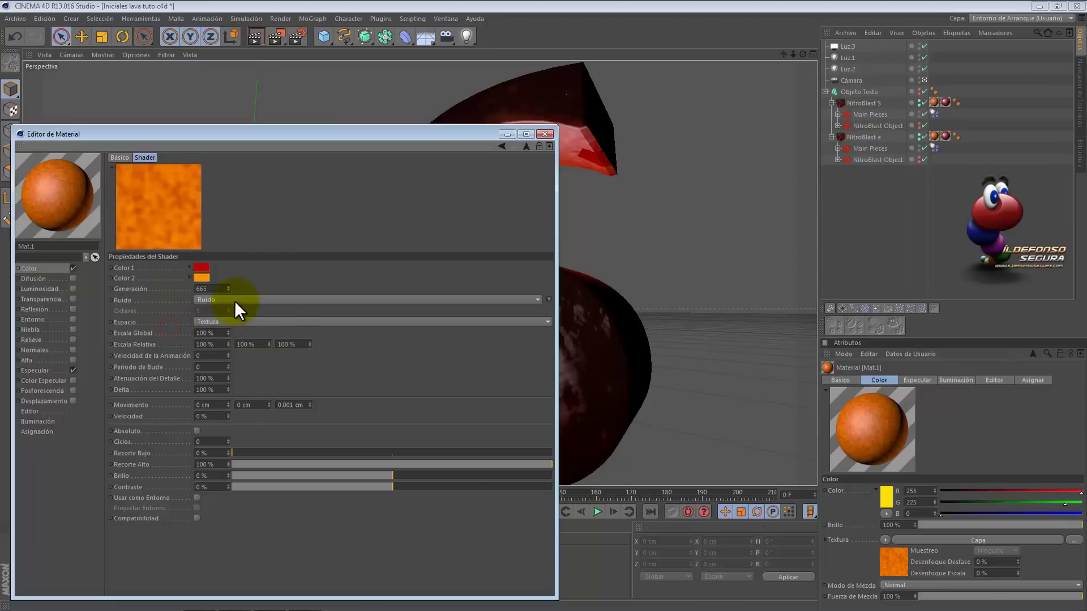
# - Set the noise type to Stupl with 50% Escala Global and 36% Recorte Bajo
pyautogui.click(211, 298)
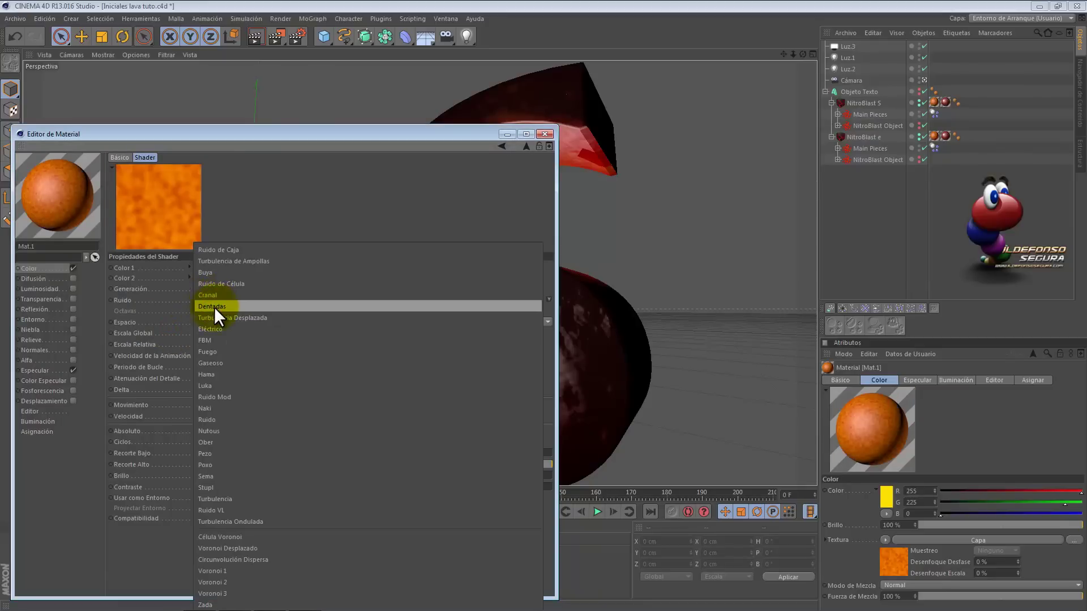
pyautogui.click(224, 486)
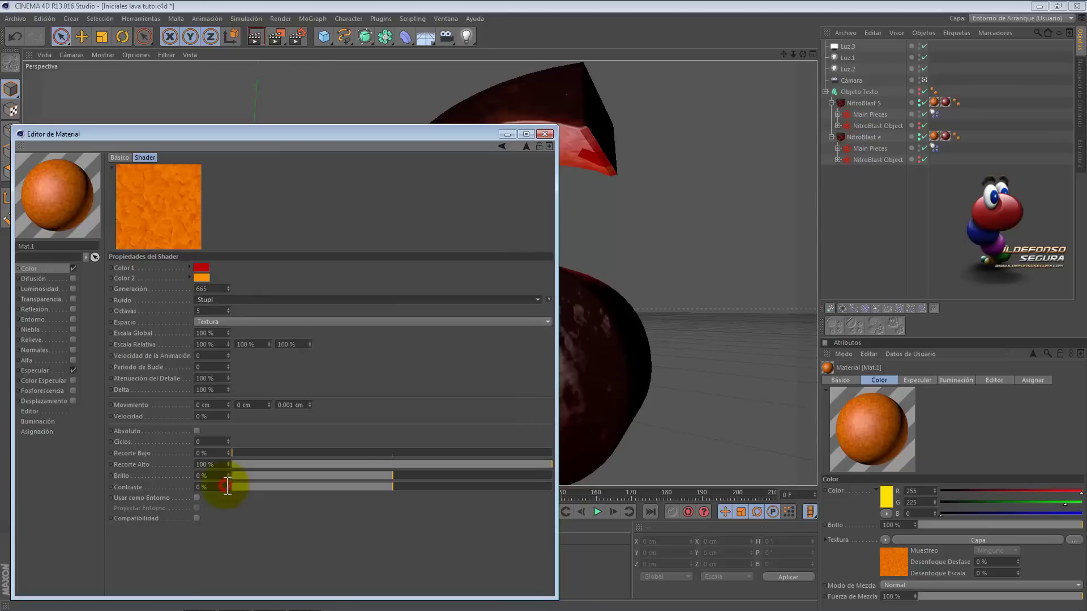
pyautogui.click(215, 332)
pyautogui.write('50')
pyautogui.press('Tab')
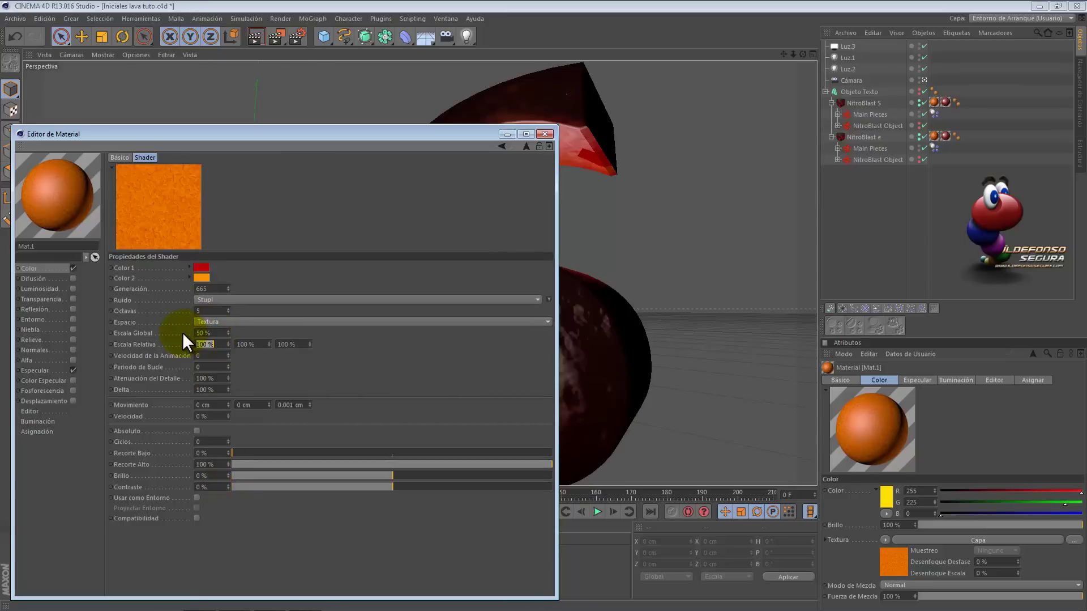
pyautogui.click(211, 453)
pyautogui.write('36')
pyautogui.press('Return')
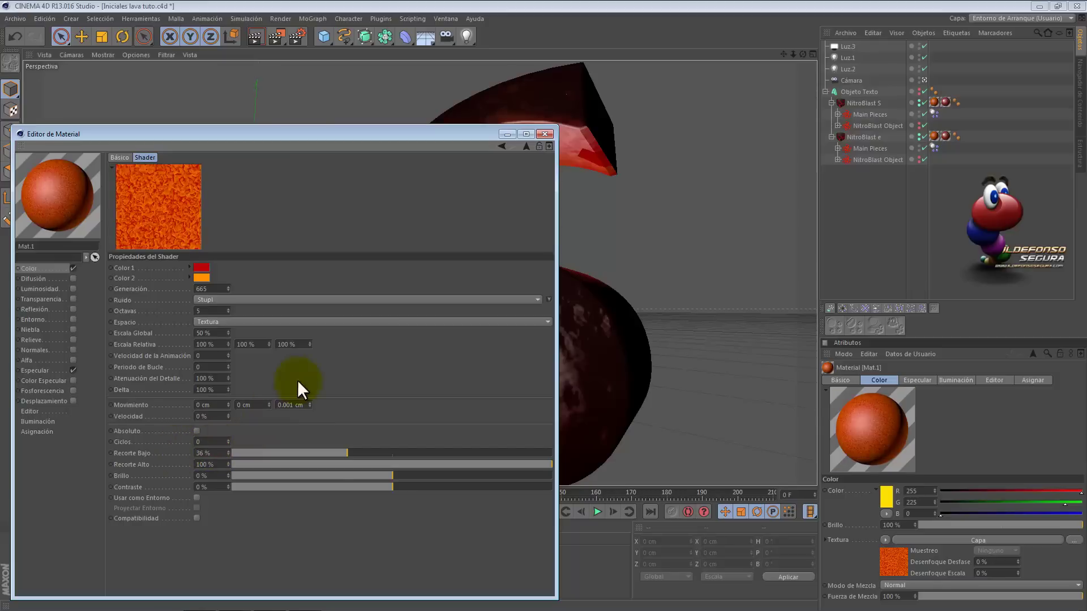
# - Shift the second noise colour from orange toward yellow
pyautogui.click(202, 278)
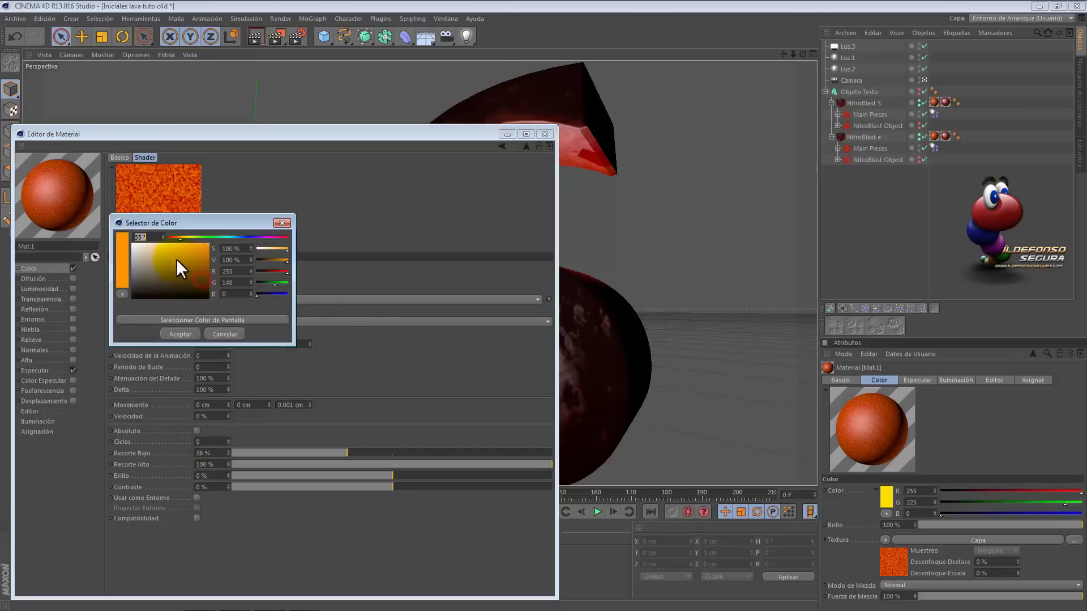
pyautogui.moveTo(183, 240); pyautogui.dragTo(184, 239)
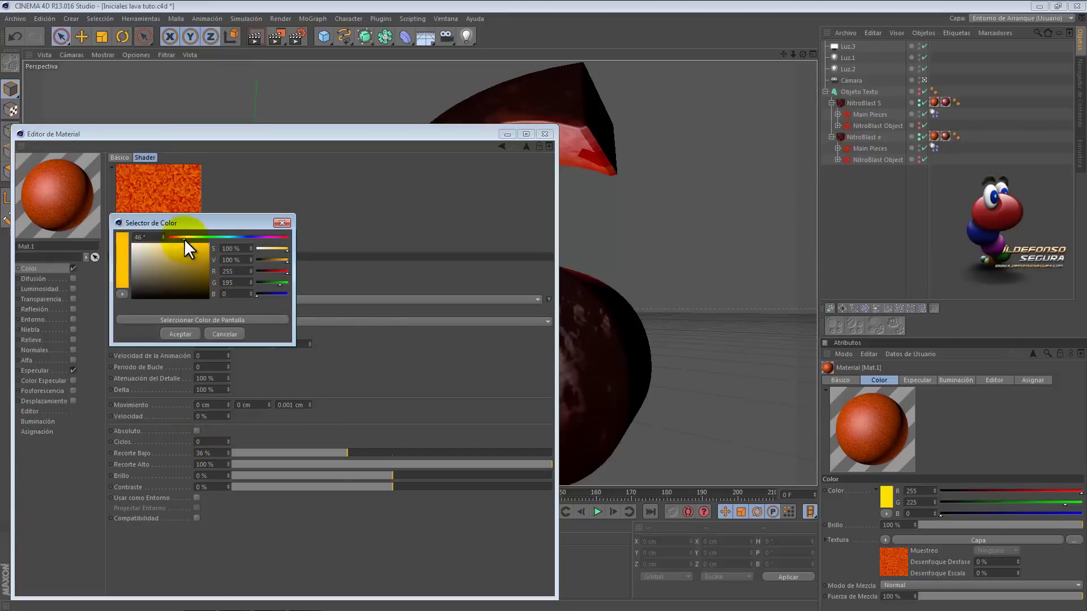
pyautogui.click(179, 334)
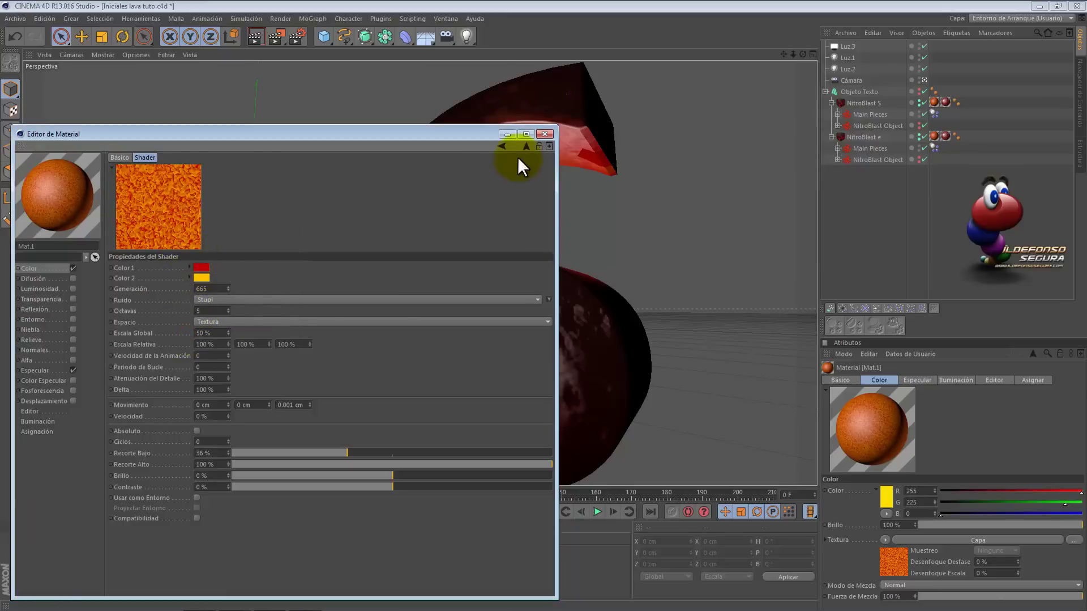
pyautogui.click(501, 145)
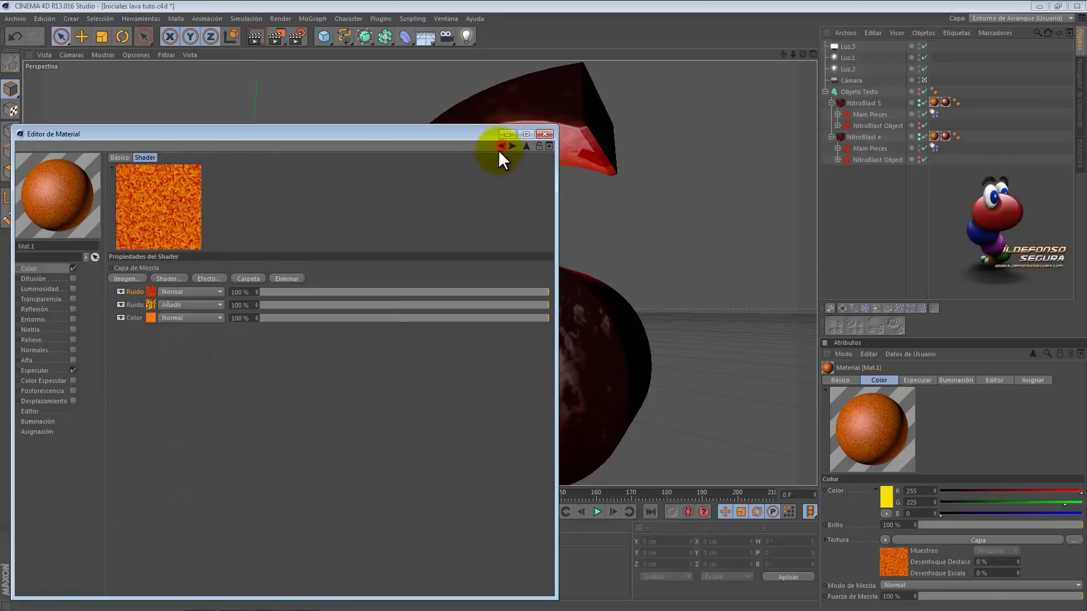
# - Blend the first Ruido layer as Luz Fuerte at 50% opacity and set colour green to 119
pyautogui.click(218, 293)
pyautogui.click(200, 349)
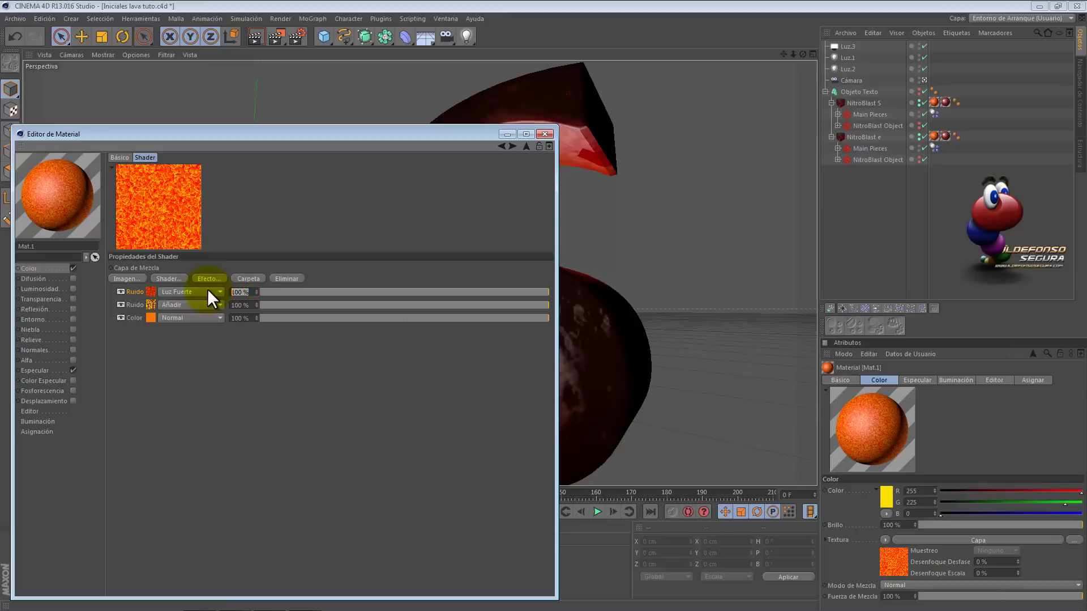
pyautogui.write('50')
pyautogui.press('Return')
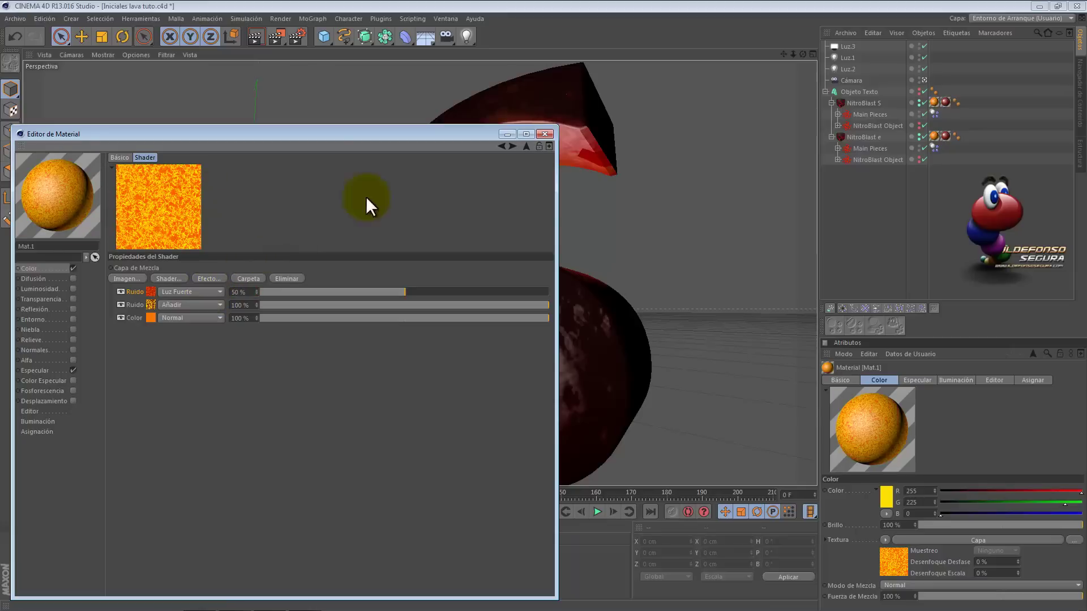
pyautogui.click(502, 145)
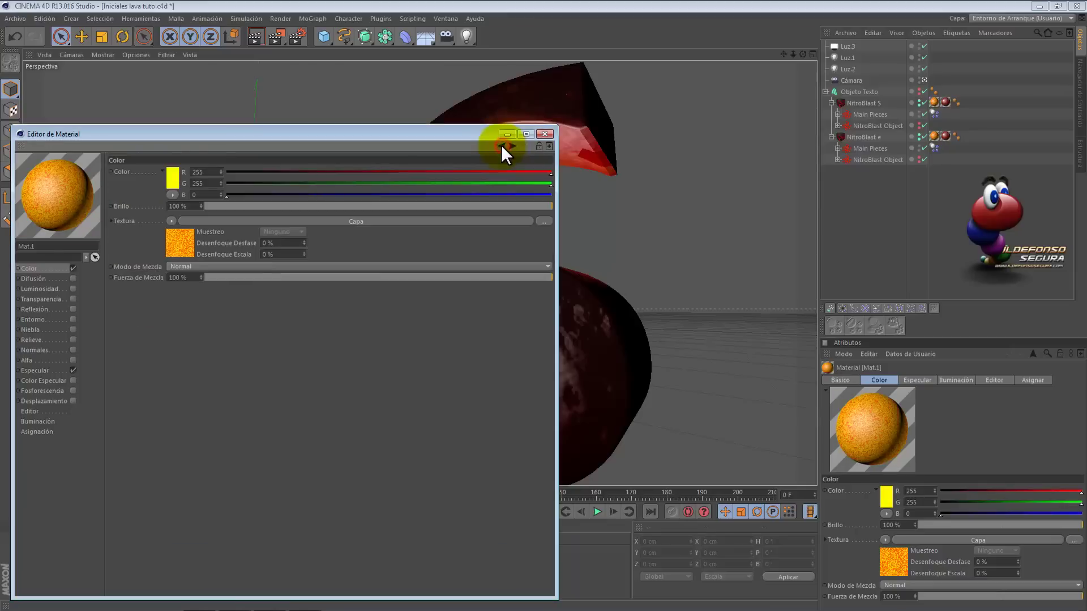
pyautogui.write('119')
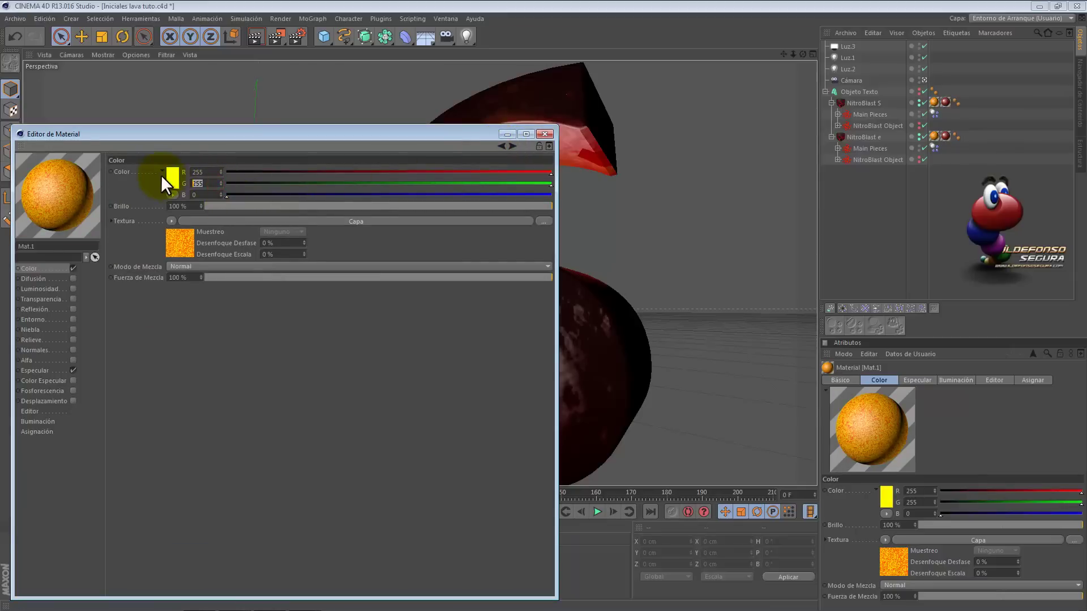
pyautogui.press('Return')
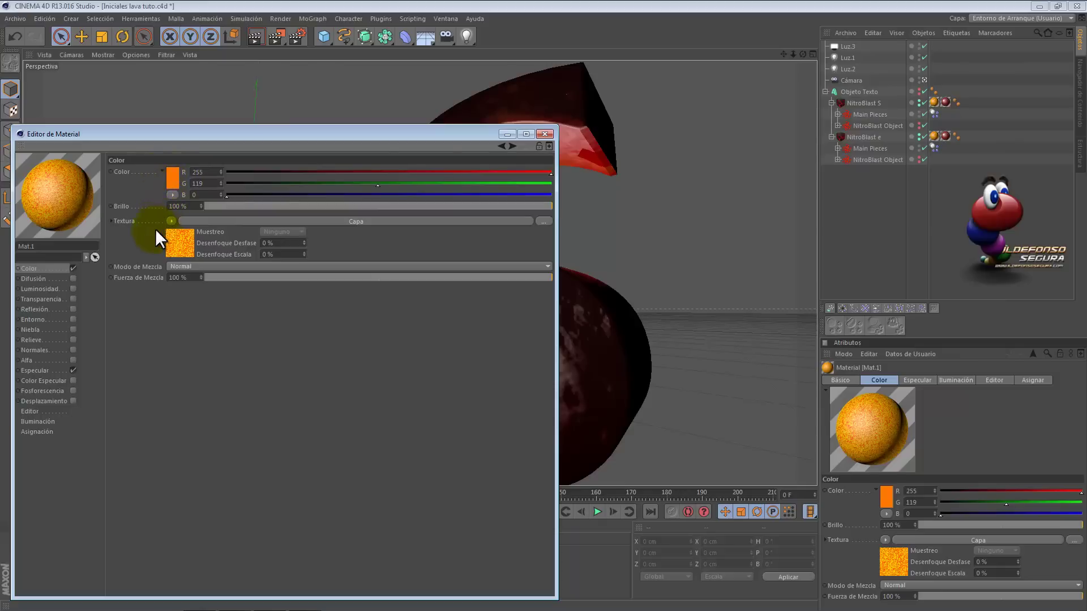
# - Enable a red Luminosidad (255/0/0) and turn on the Relieve bump channel
pyautogui.click(53, 287)
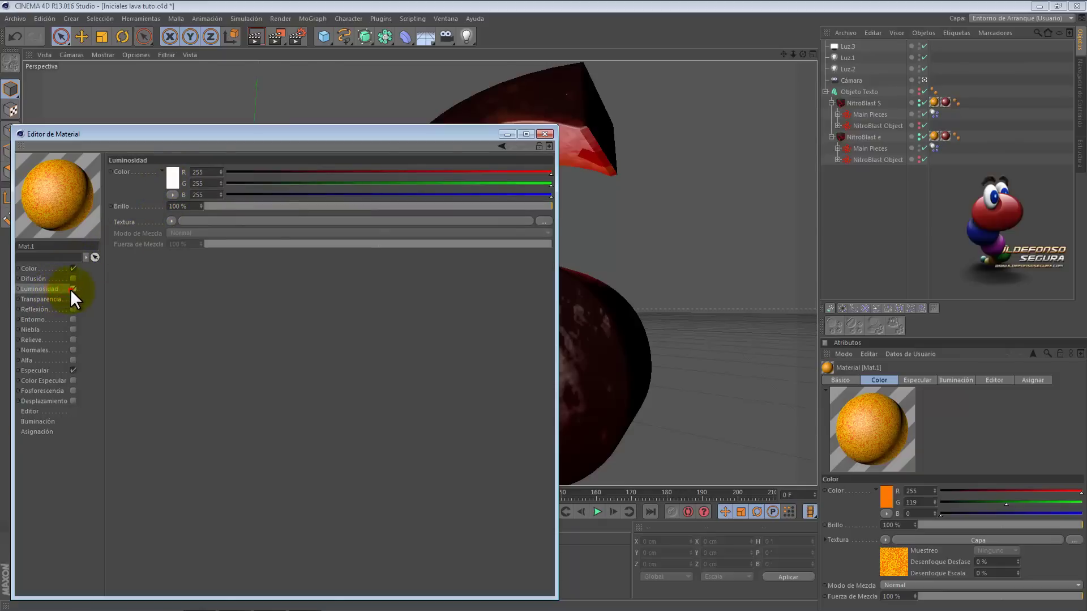
pyautogui.click(71, 289)
pyautogui.click(199, 182)
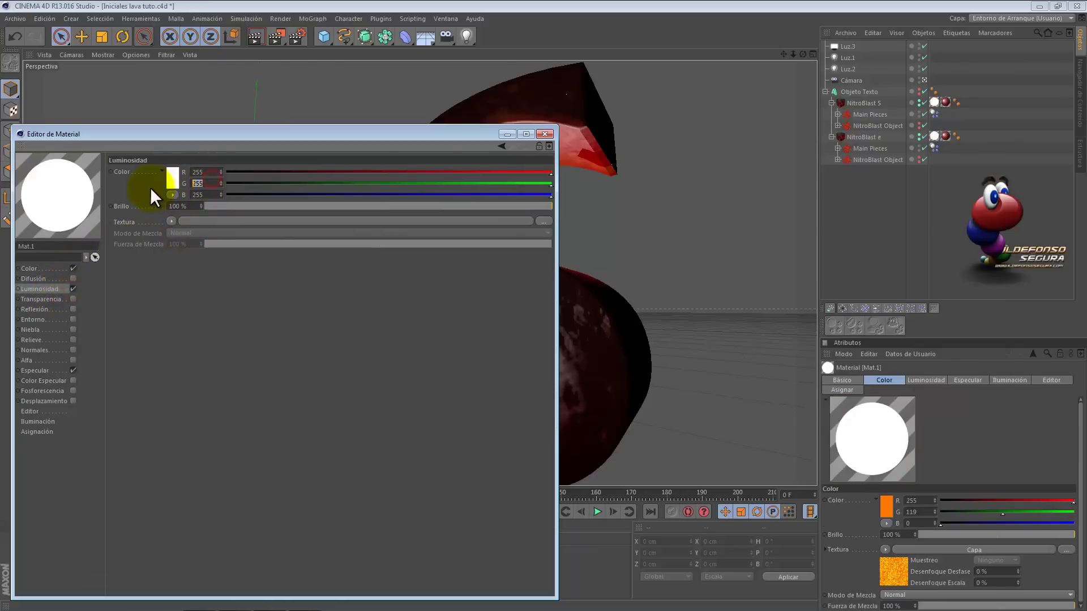
pyautogui.write('0')
pyautogui.press('Tab')
pyautogui.write('0')
pyautogui.press('Return')
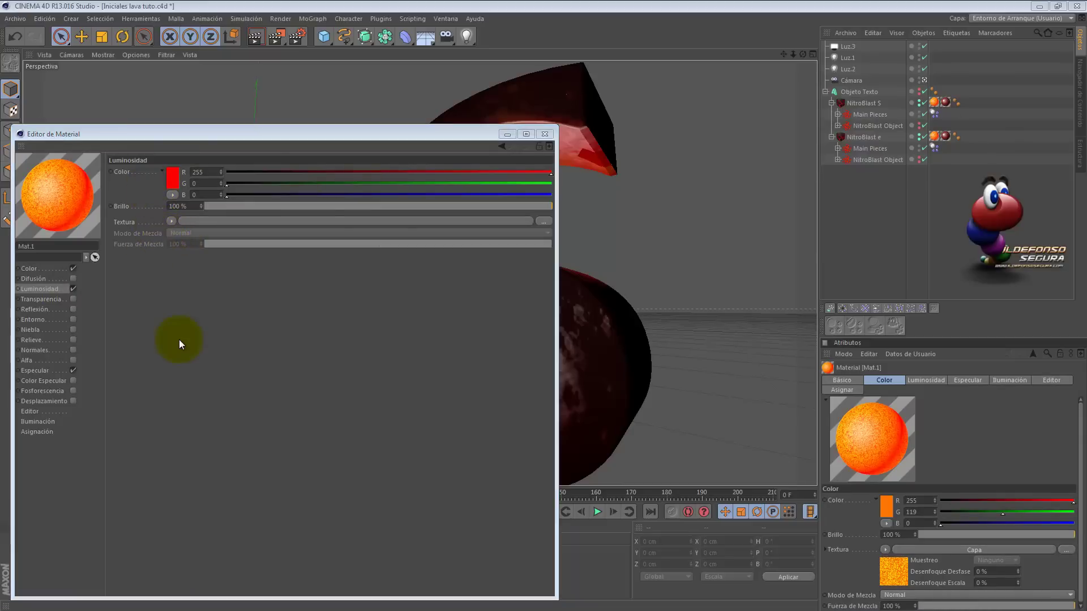
pyautogui.click(72, 339)
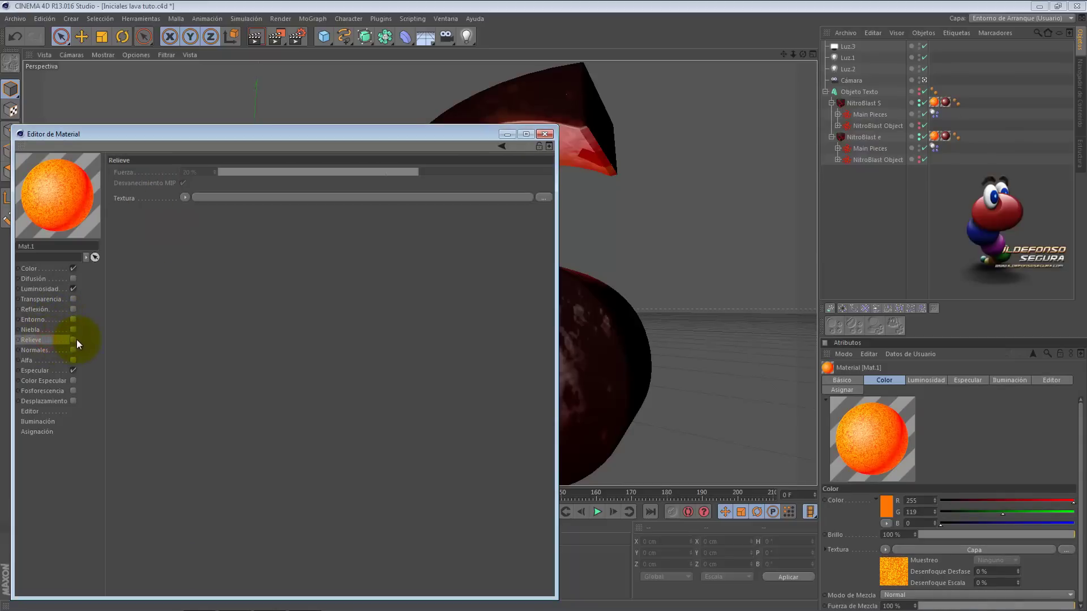
# - Load a Ruido noise into the bump channel and set its type to Luka
pyautogui.click(185, 197)
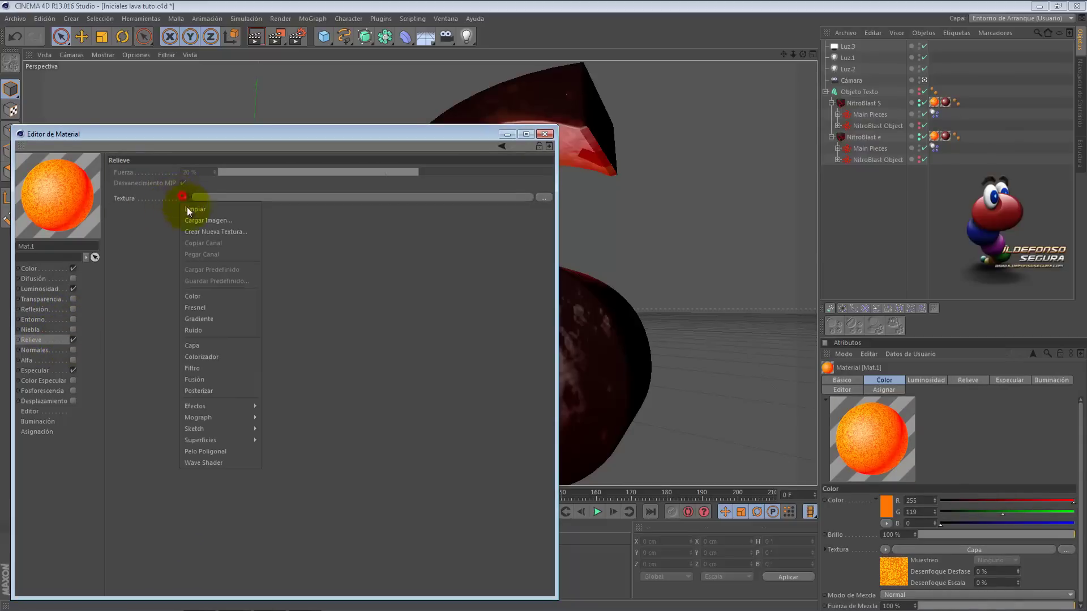
pyautogui.click(209, 329)
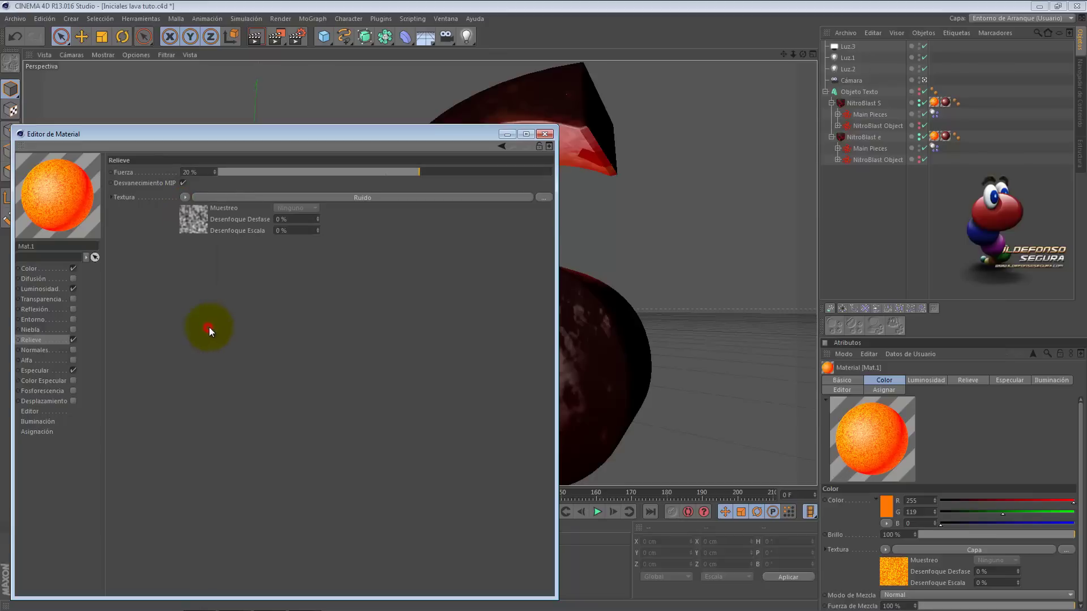
pyautogui.click(198, 218)
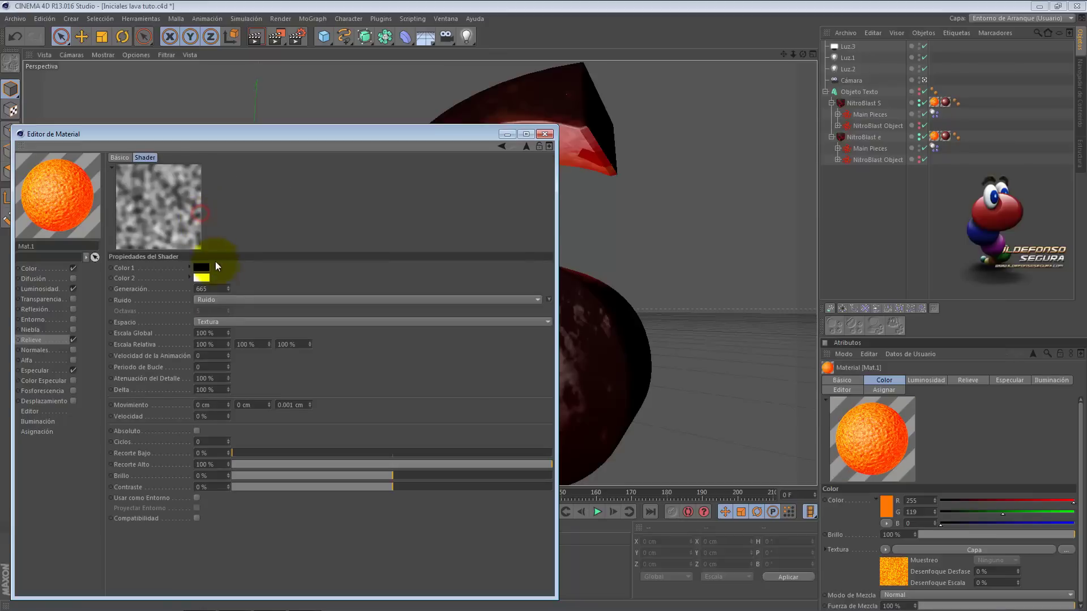
pyautogui.click(222, 300)
pyautogui.click(227, 383)
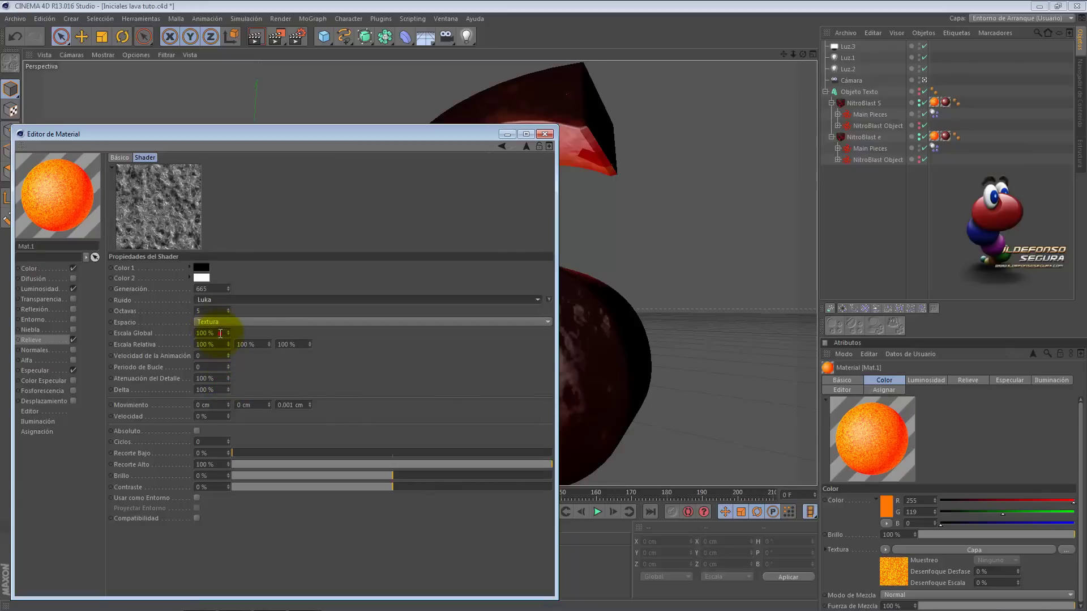
# - Set the Luka noise to 118% Escala Global and 31% Recorte Bajo, with bump Fuerza 100%
pyautogui.click(220, 332)
pyautogui.write('118')
pyautogui.press('Tab')
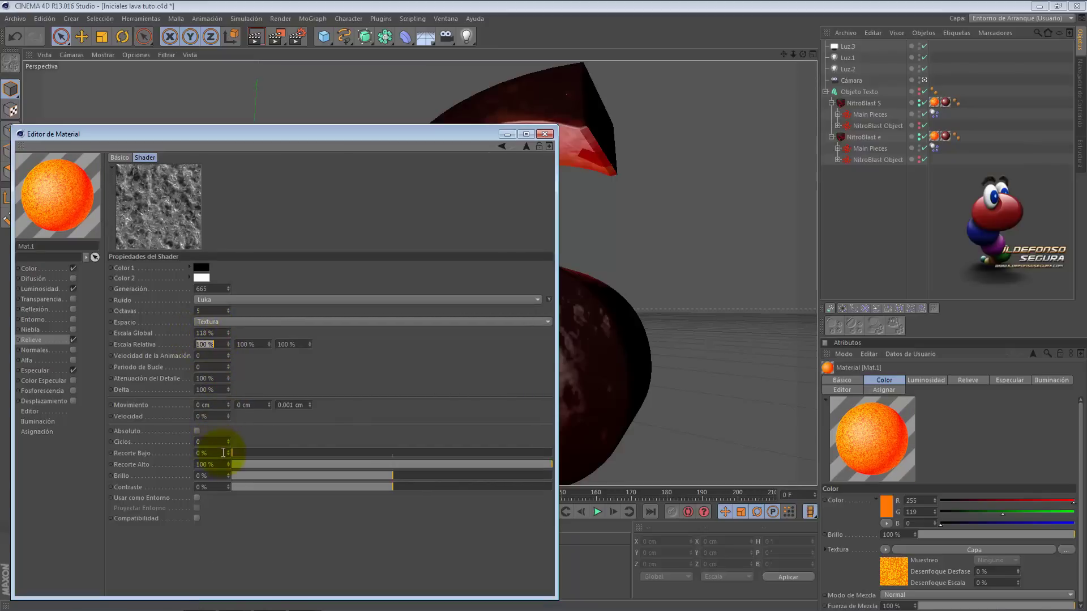
pyautogui.click(168, 451)
pyautogui.write('31')
pyautogui.press('Return')
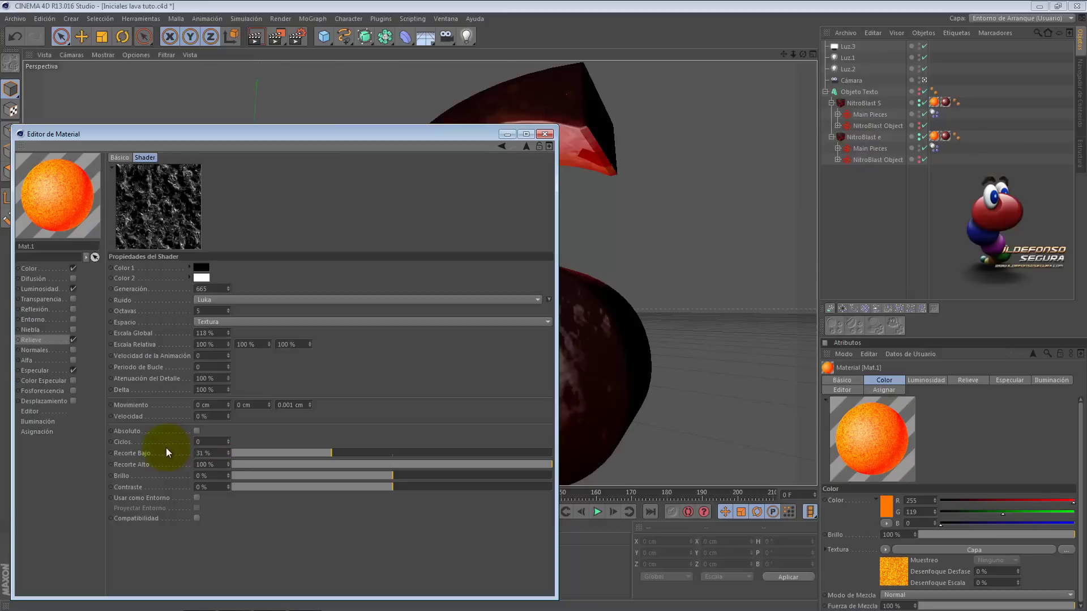
pyautogui.click(502, 146)
pyautogui.click(208, 172)
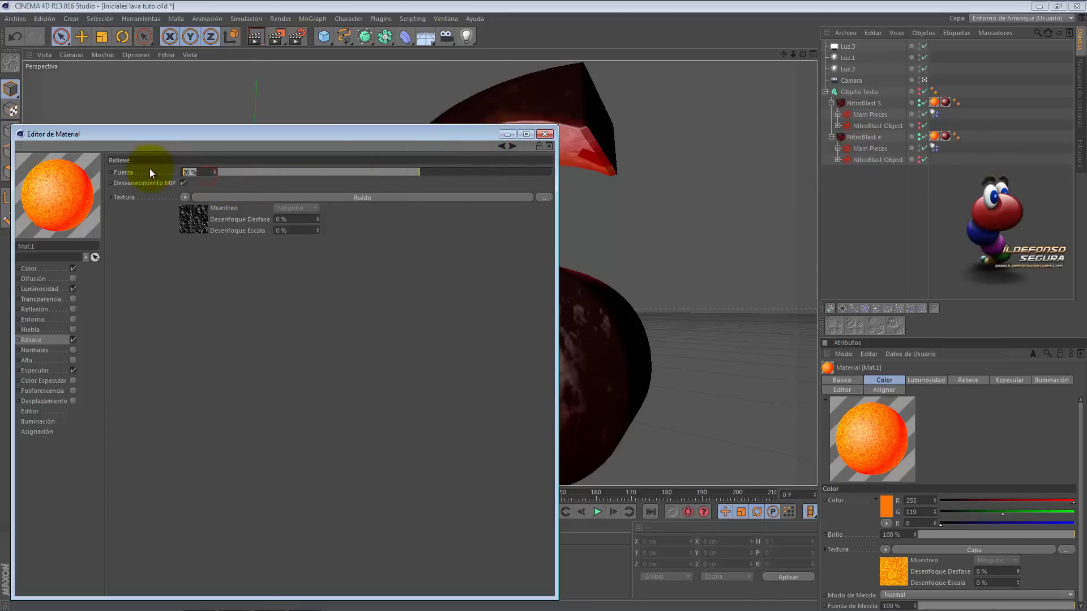
pyautogui.write('100')
pyautogui.press('Return')
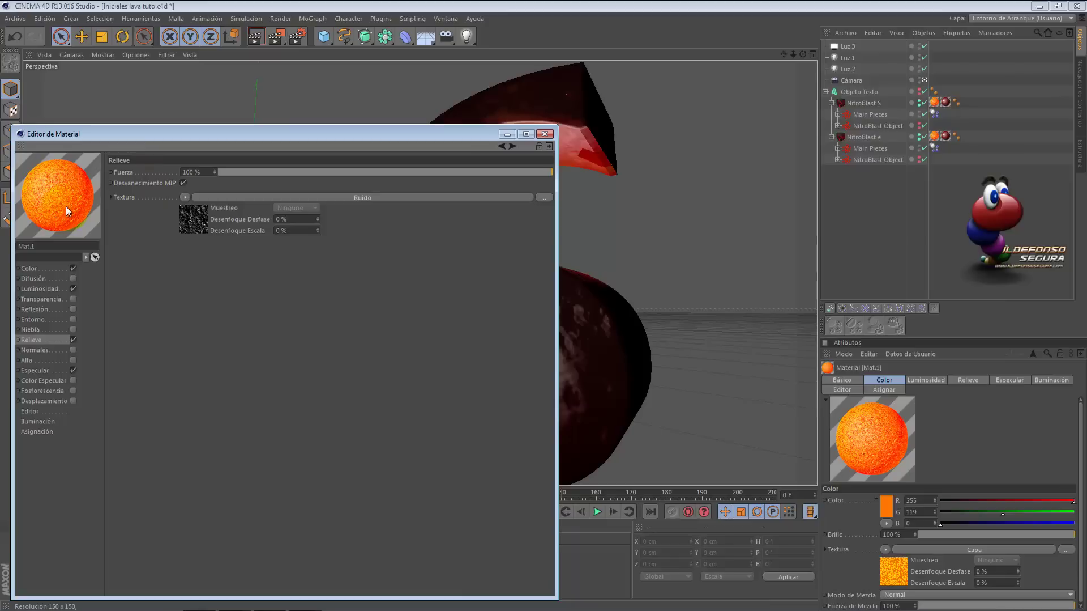
# - Enable Fosforescencia with Fuerza Interior 170%, Fuerza Exterior 50% and Radio 0 cm
pyautogui.click(53, 391)
pyautogui.click(73, 391)
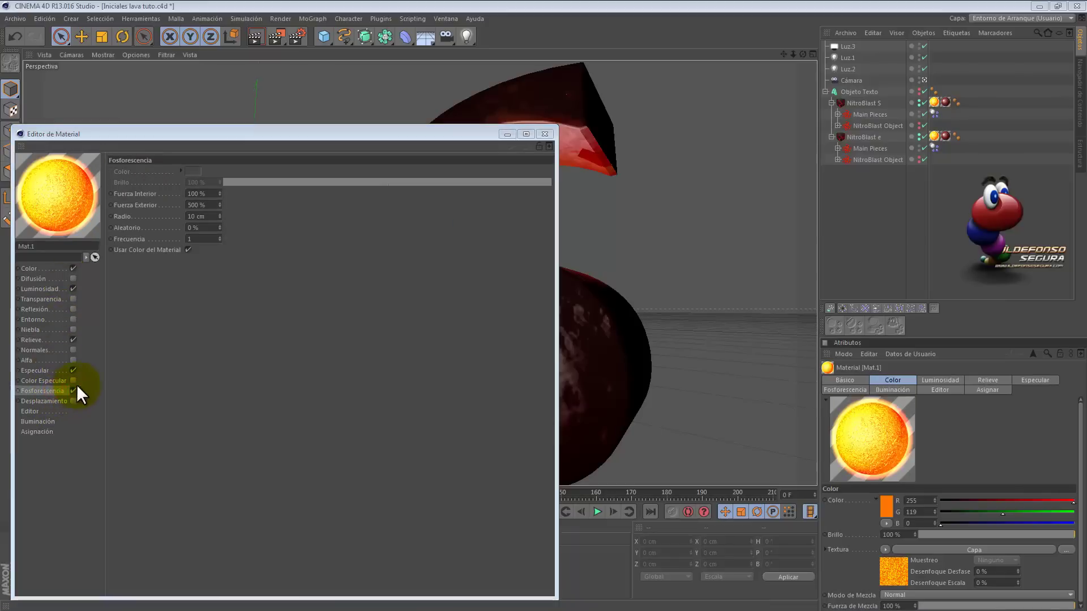
pyautogui.doubleClick(213, 193)
pyautogui.write('170')
pyautogui.press('Tab')
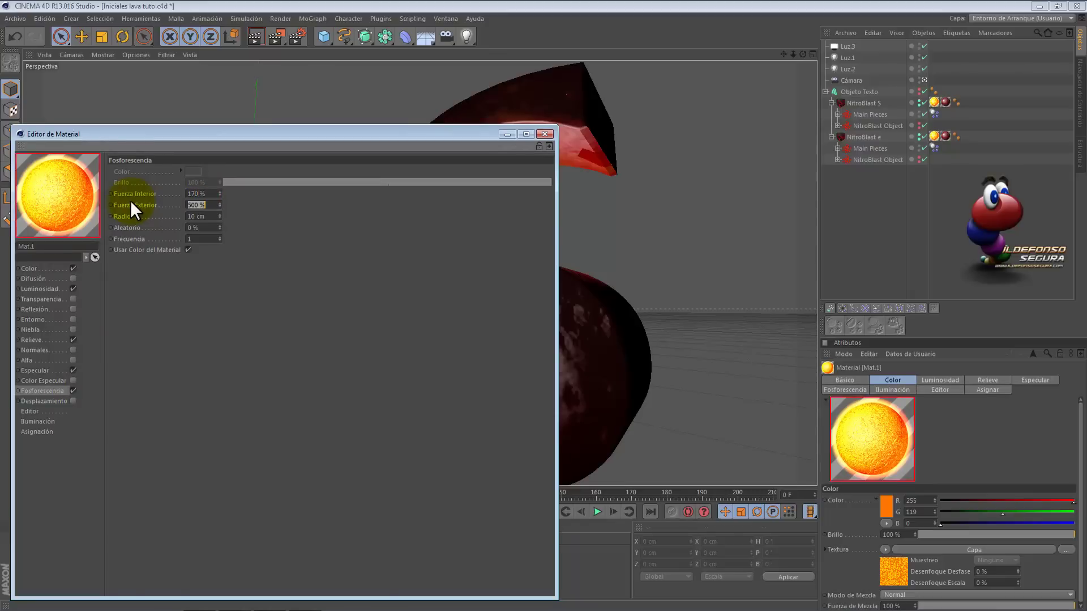
pyautogui.write('50')
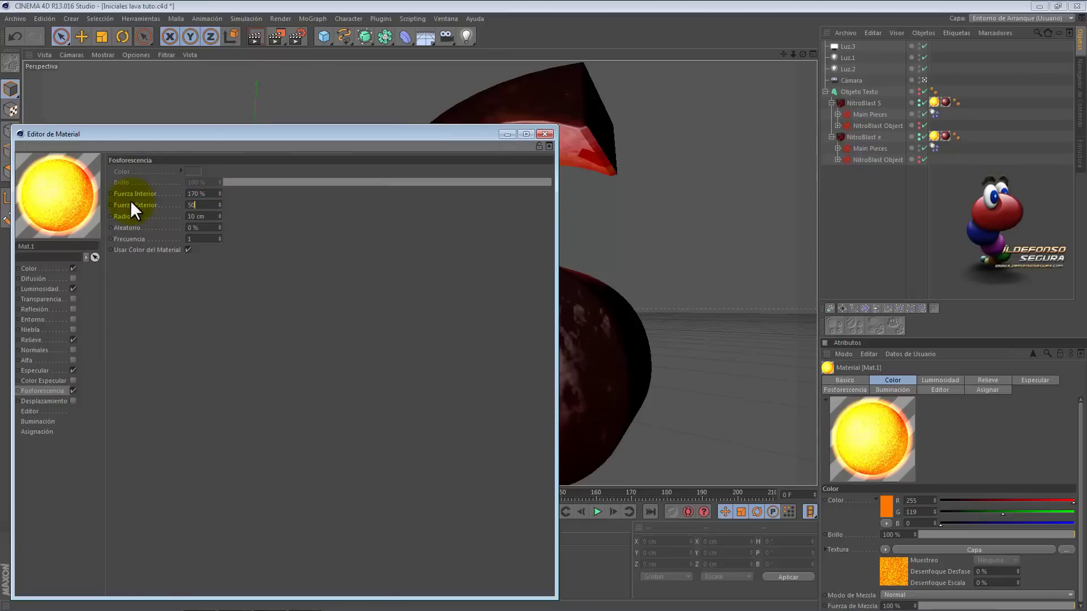
pyautogui.press('Tab')
pyautogui.write('0')
pyautogui.press('Tab')
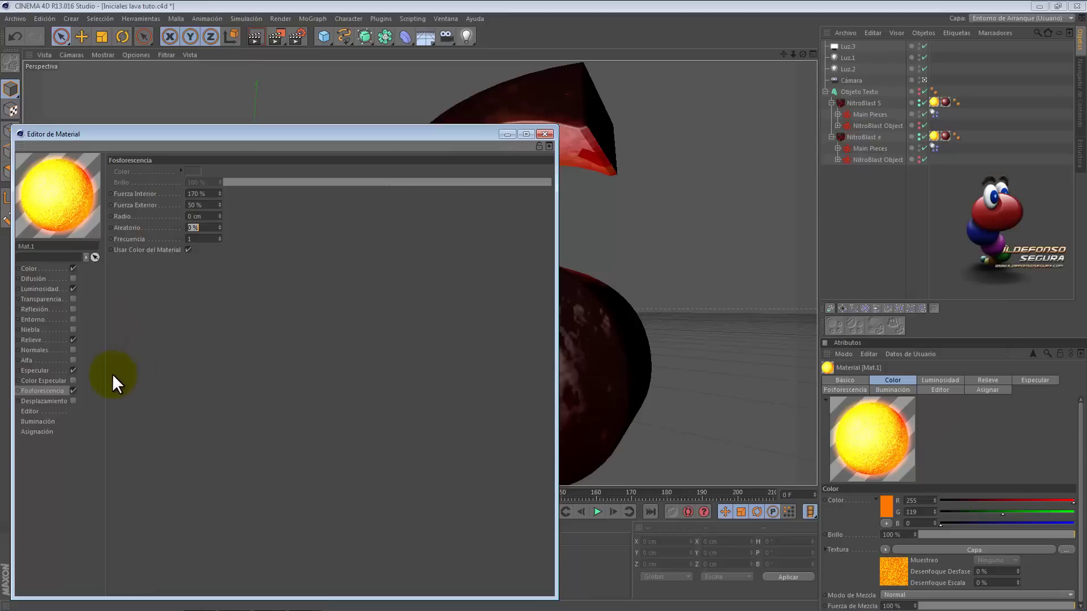
# - Apply Mat.1 to the e letter, preview and render the fracture, then return to frame 0
pyautogui.click(547, 134)
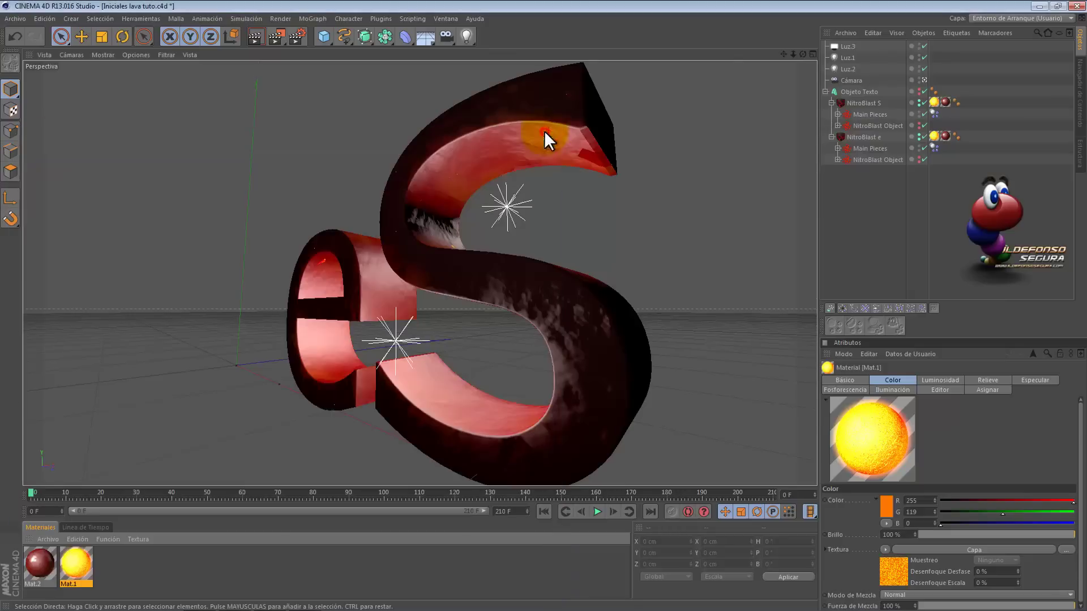
pyautogui.moveTo(79, 558); pyautogui.dragTo(342, 270)
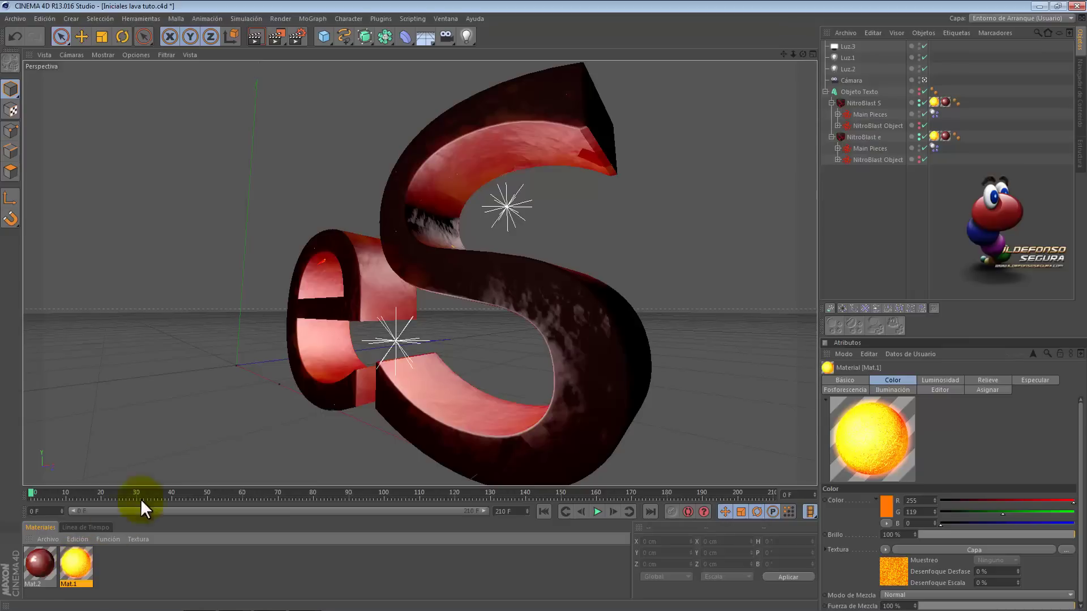
pyautogui.click(595, 511)
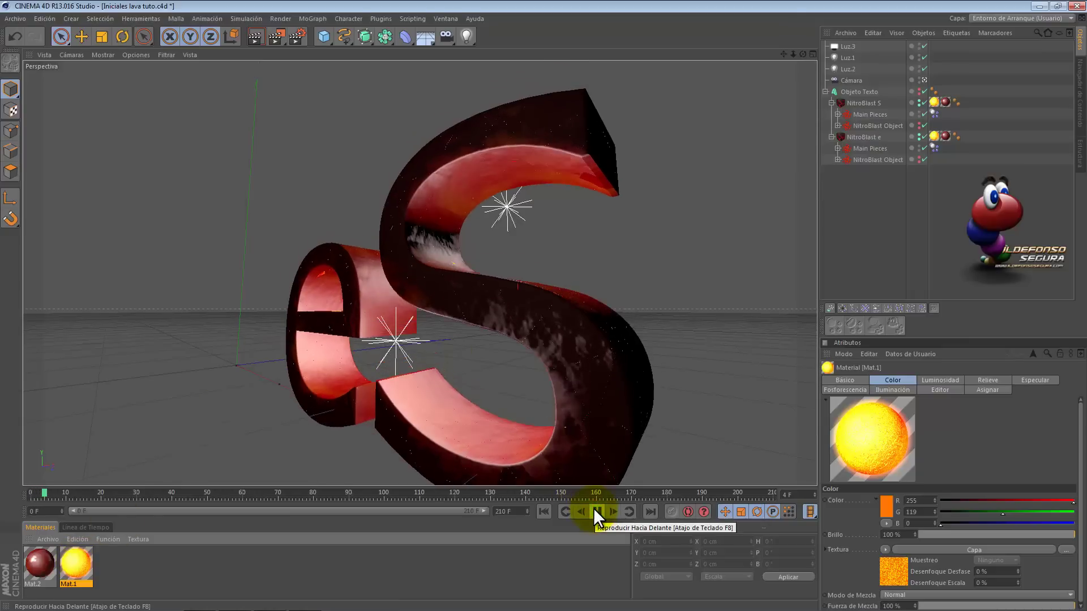
pyautogui.click(595, 511)
pyautogui.click(256, 37)
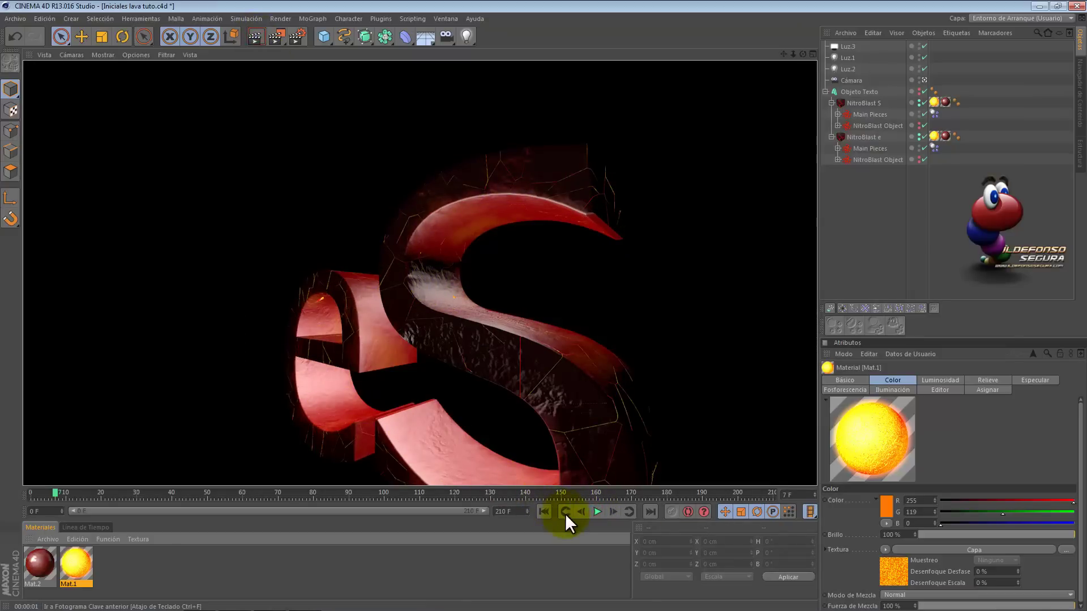
pyautogui.click(545, 511)
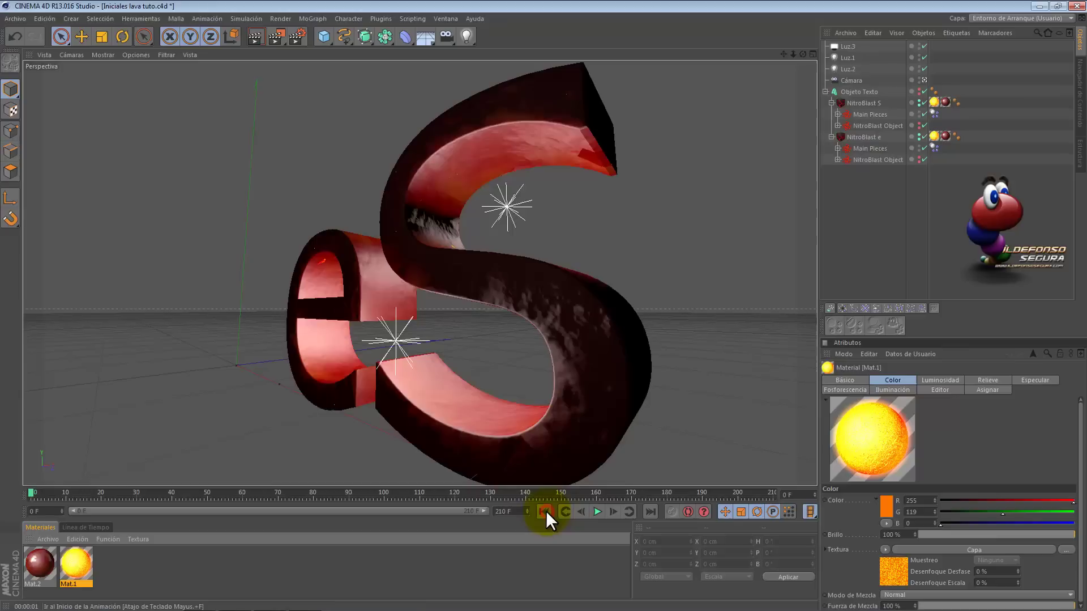
pyautogui.click(521, 403)
# - Add an Aleatorio effector with position randomisation turned off
pyautogui.press('e')
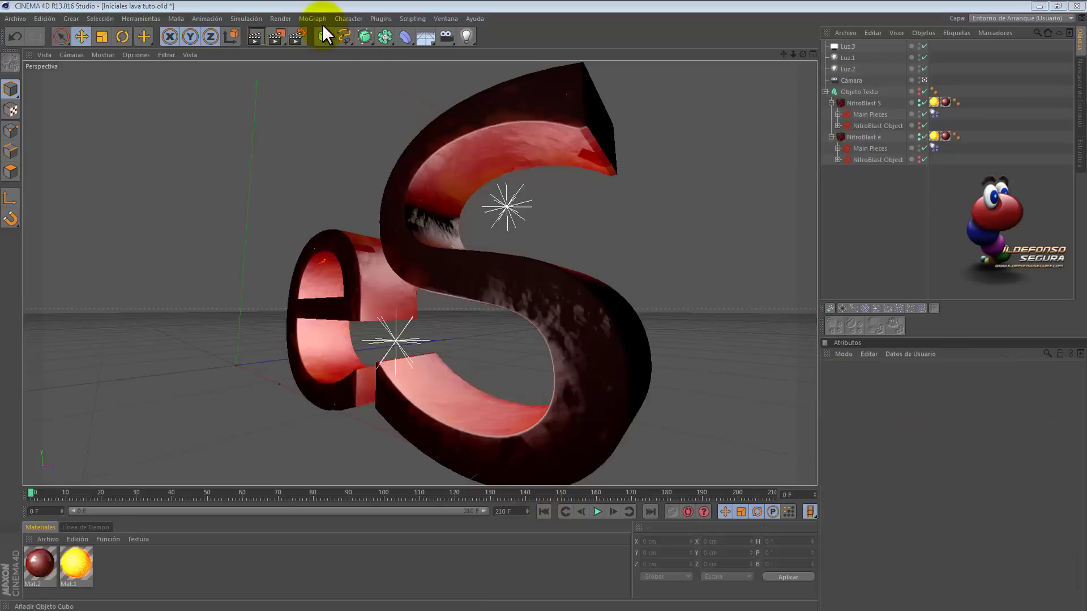
pyautogui.click(315, 18)
pyautogui.moveTo(365, 36)
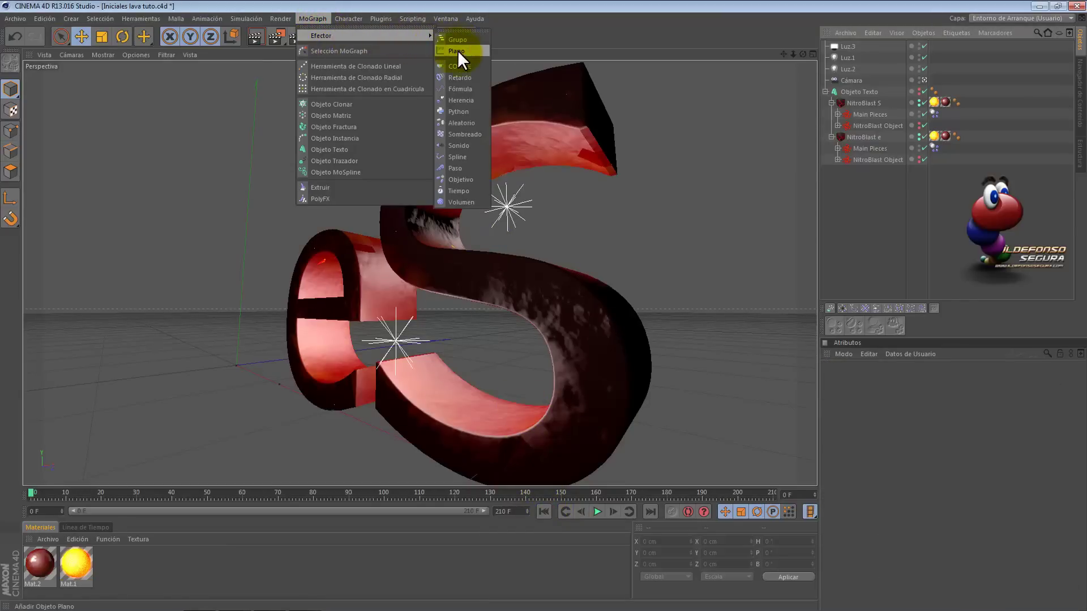
pyautogui.click(469, 121)
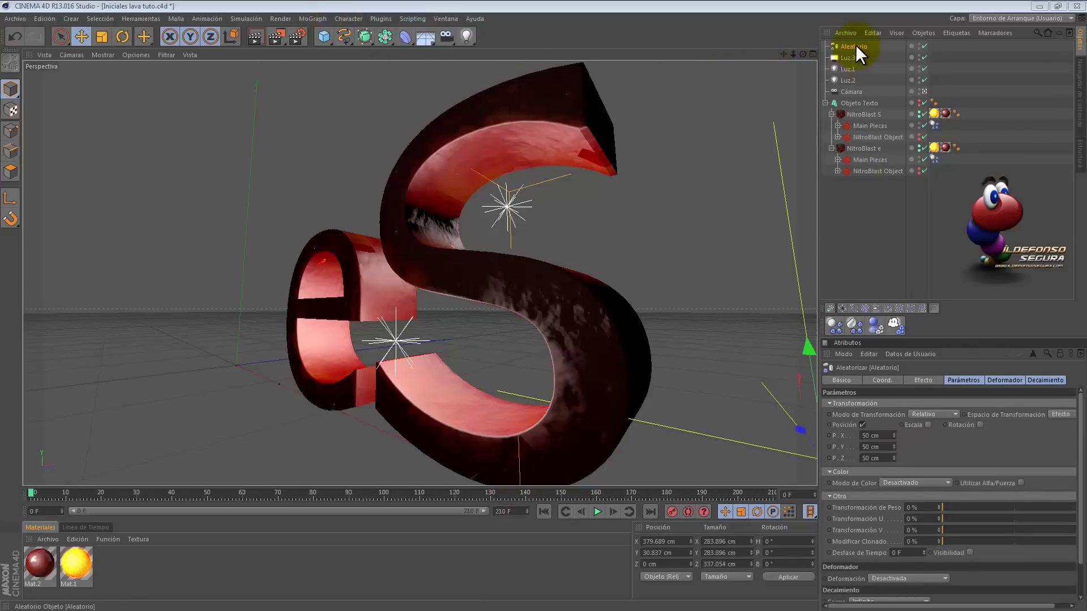
pyautogui.click(862, 424)
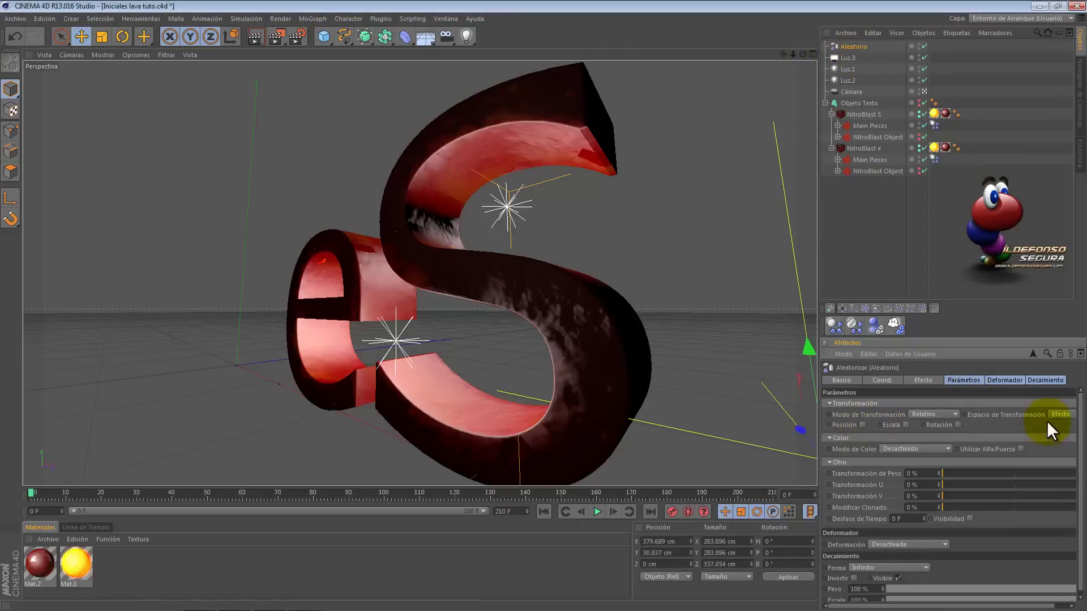
# - Set Aleatorio to Objeto transform space, Objeto deformation and an Esfera falloff; leave camera view
pyautogui.click(1062, 412)
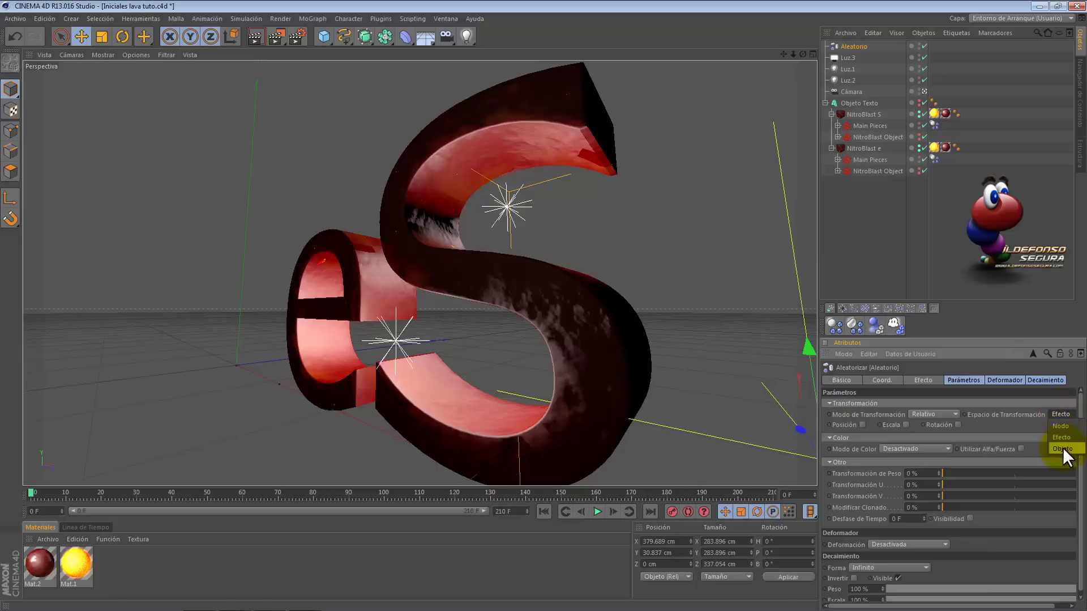
pyautogui.click(1000, 381)
pyautogui.click(932, 404)
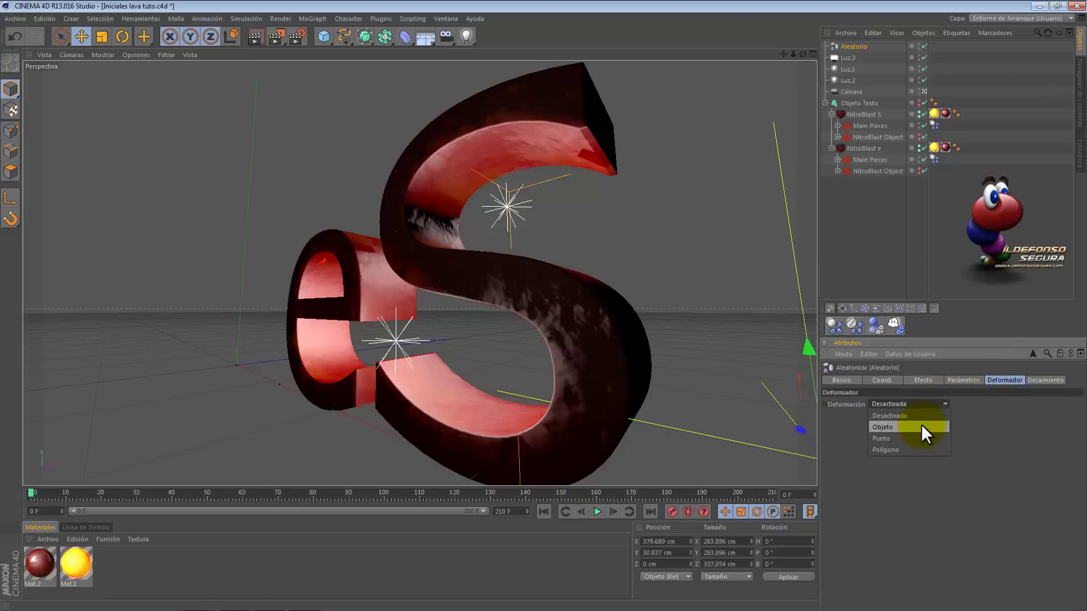
pyautogui.click(922, 424)
pyautogui.click(1048, 380)
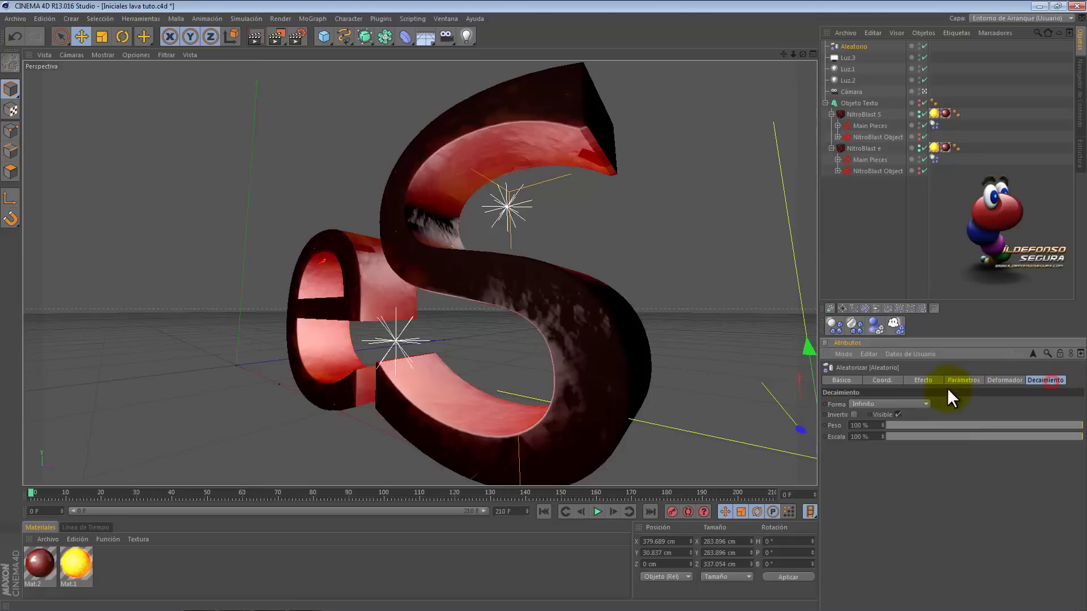
pyautogui.click(926, 403)
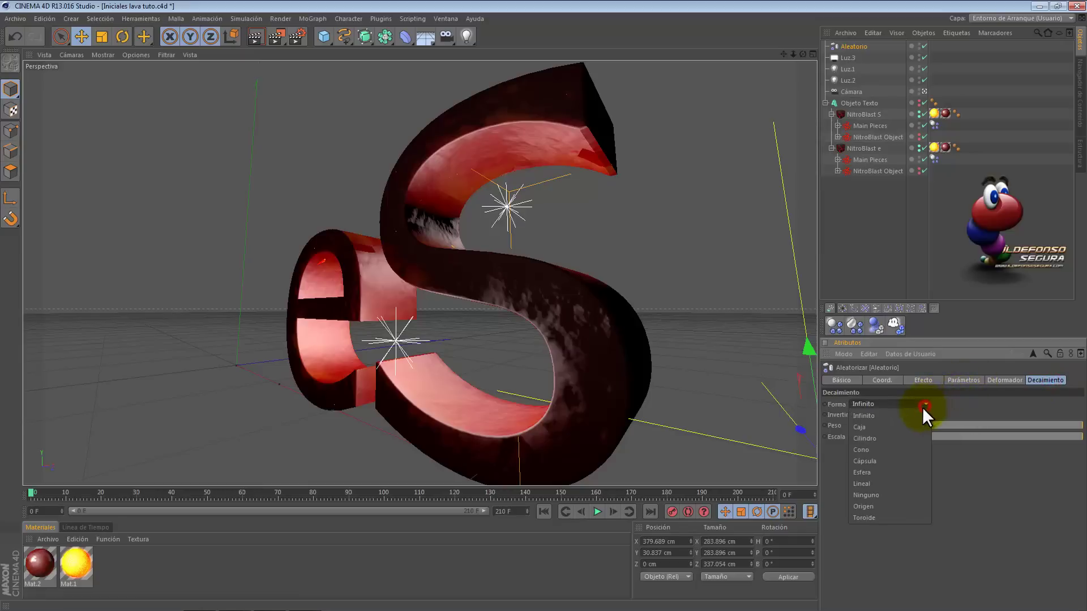
pyautogui.click(878, 471)
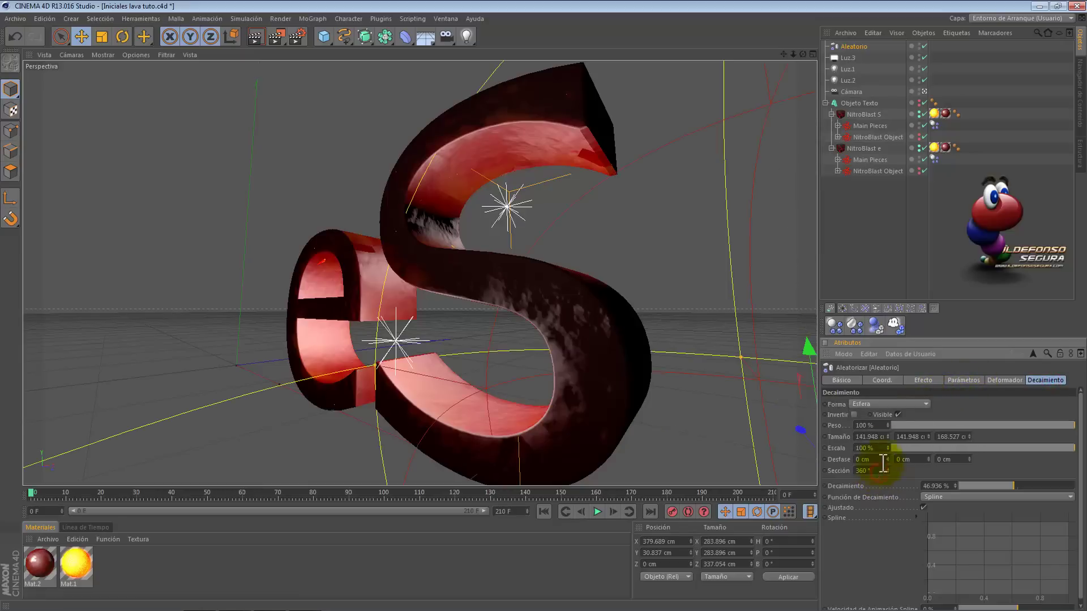
pyautogui.click(926, 91)
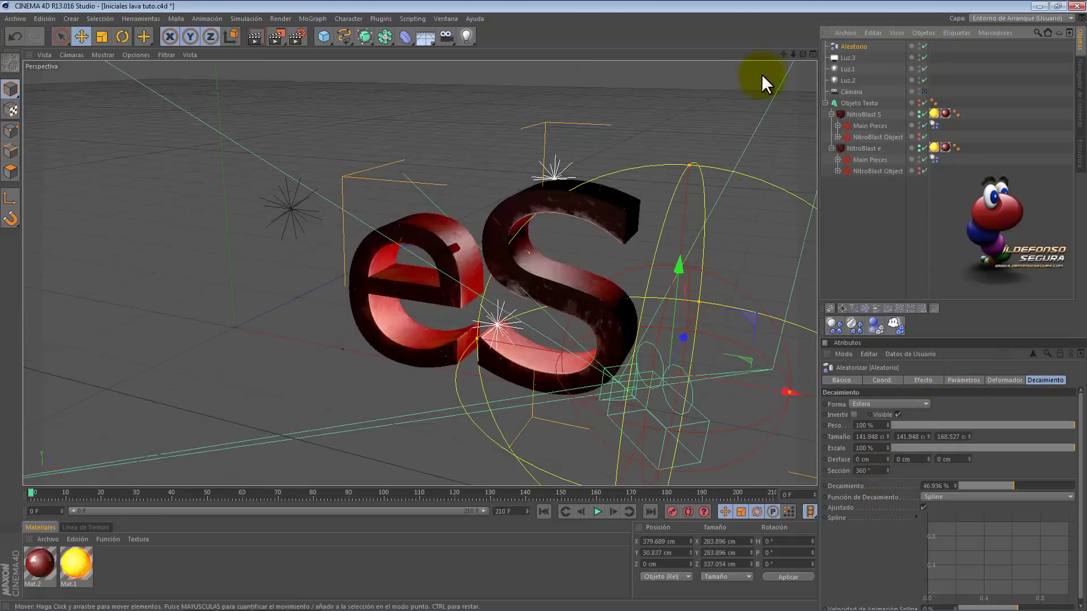
# - Move the Aleatorio effector under NitroBlast S and rename it TAMAÑO
pyautogui.moveTo(784, 53); pyautogui.dragTo(543, 304)
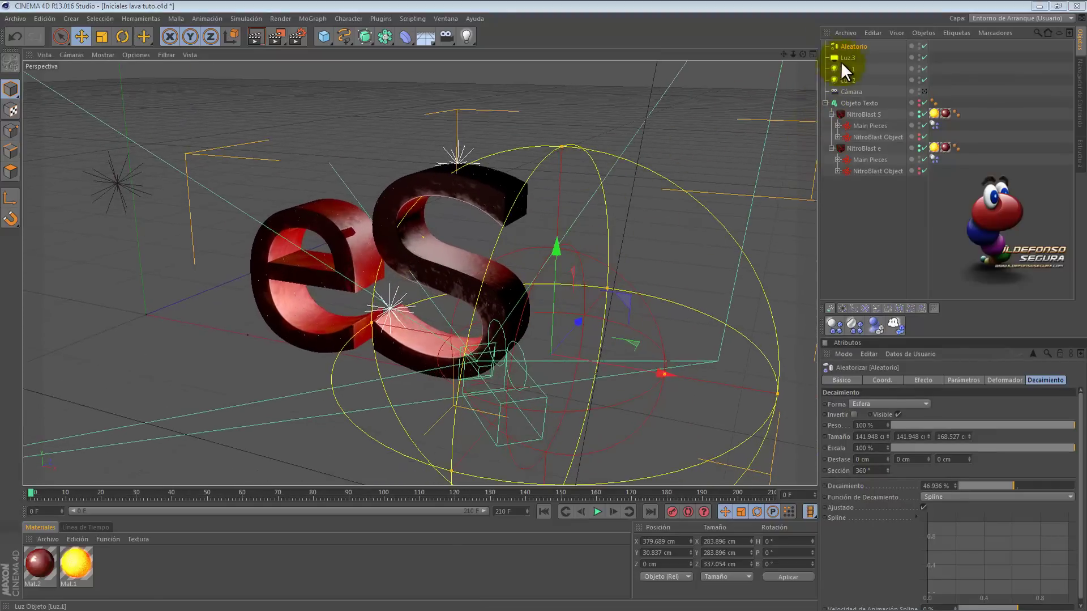
pyautogui.moveTo(850, 44); pyautogui.dragTo(860, 118)
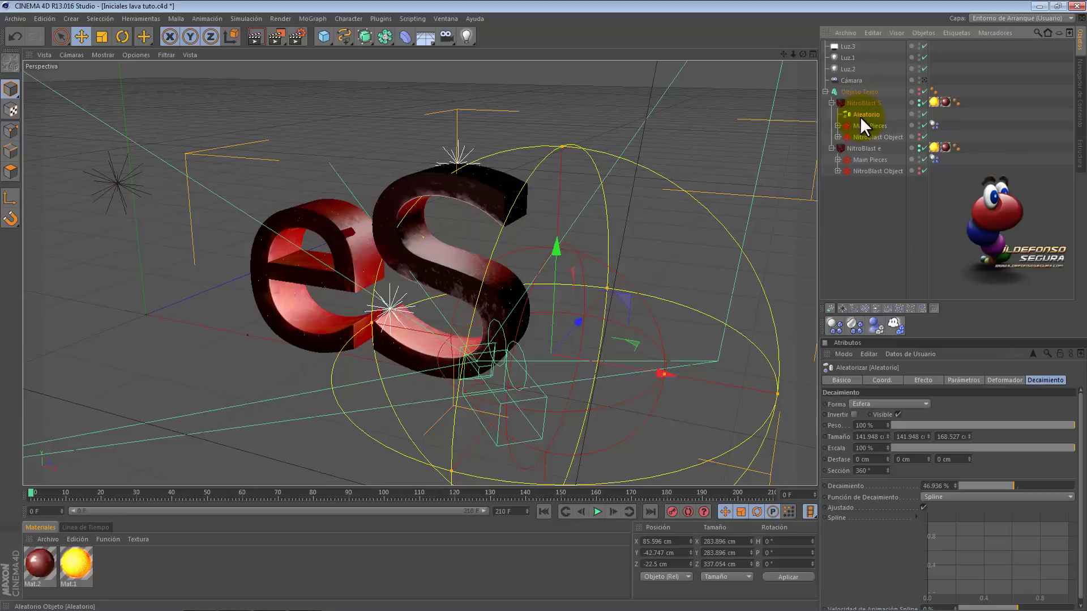
pyautogui.doubleClick(861, 115)
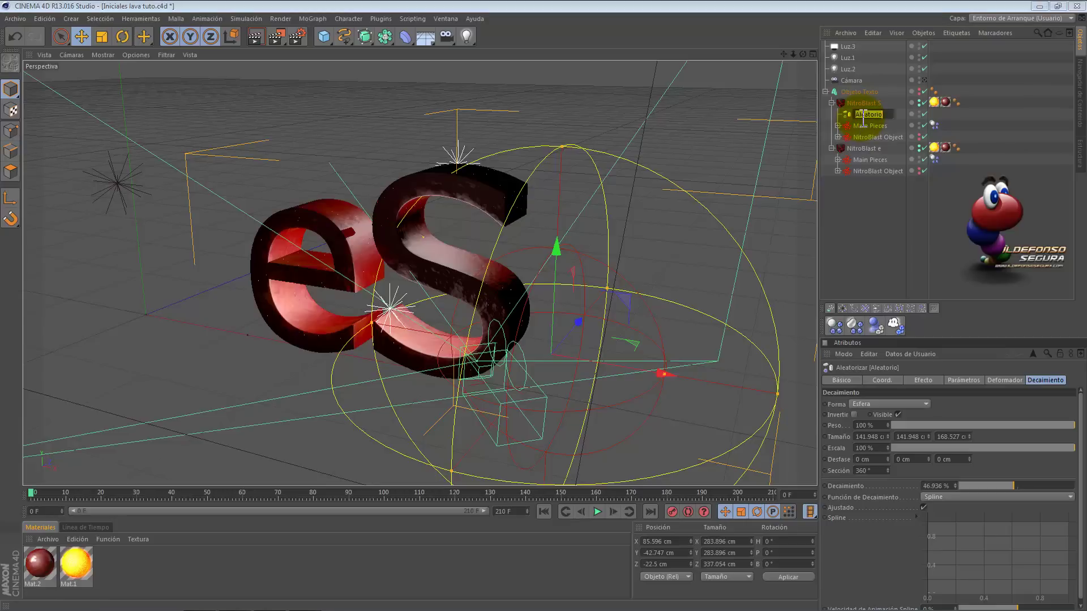
pyautogui.write('TAMAÑO')
pyautogui.press('Return')
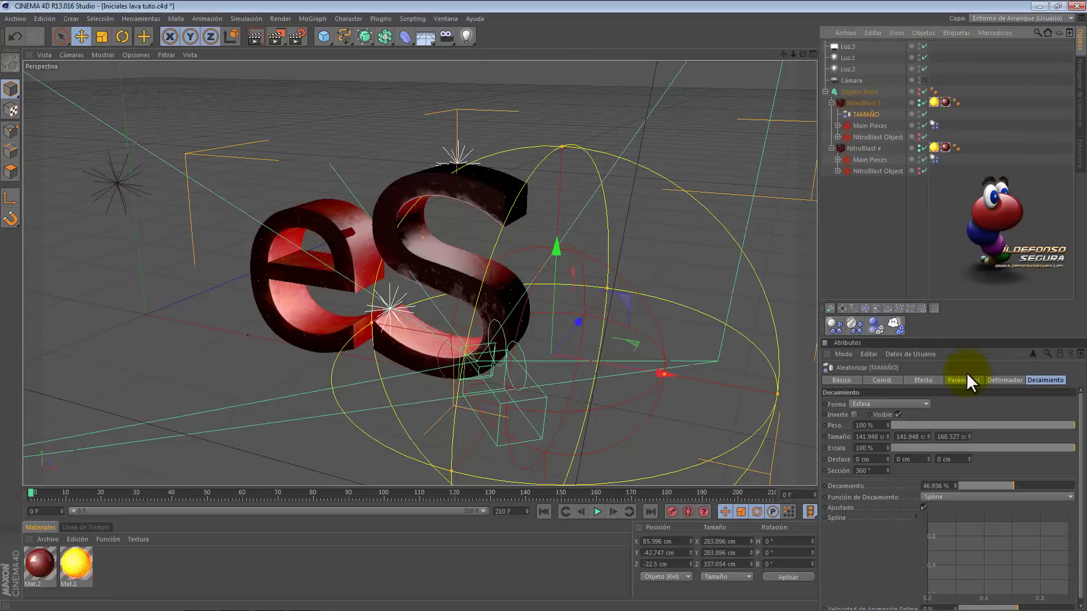
# - Enable TAMAÑO's scale randomisation with S.X -7.15, S.Y 1.72 and S.Z -1.32
pyautogui.click(967, 376)
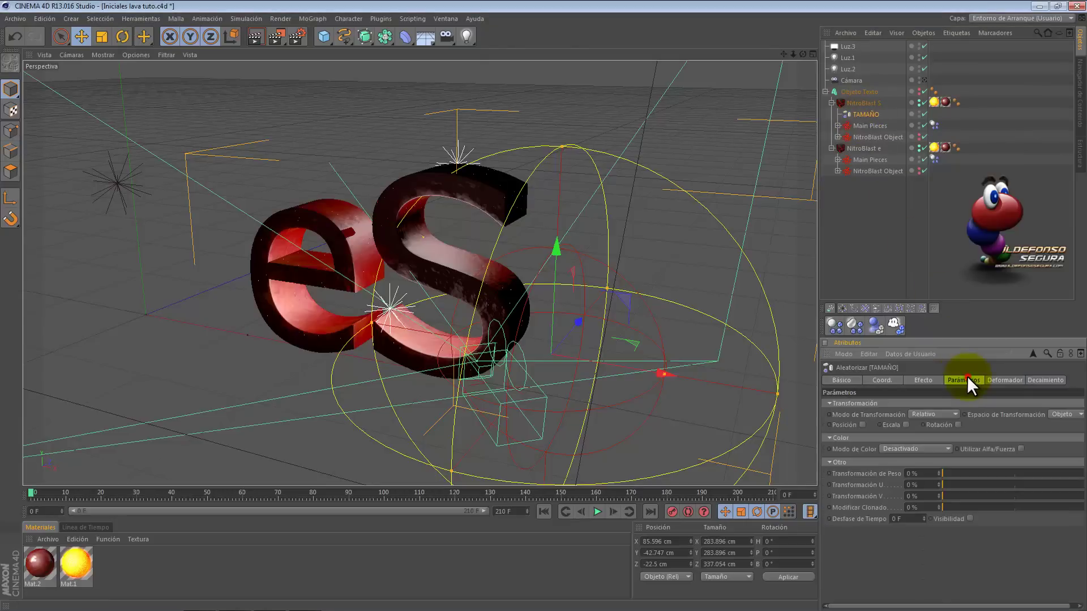
pyautogui.click(908, 423)
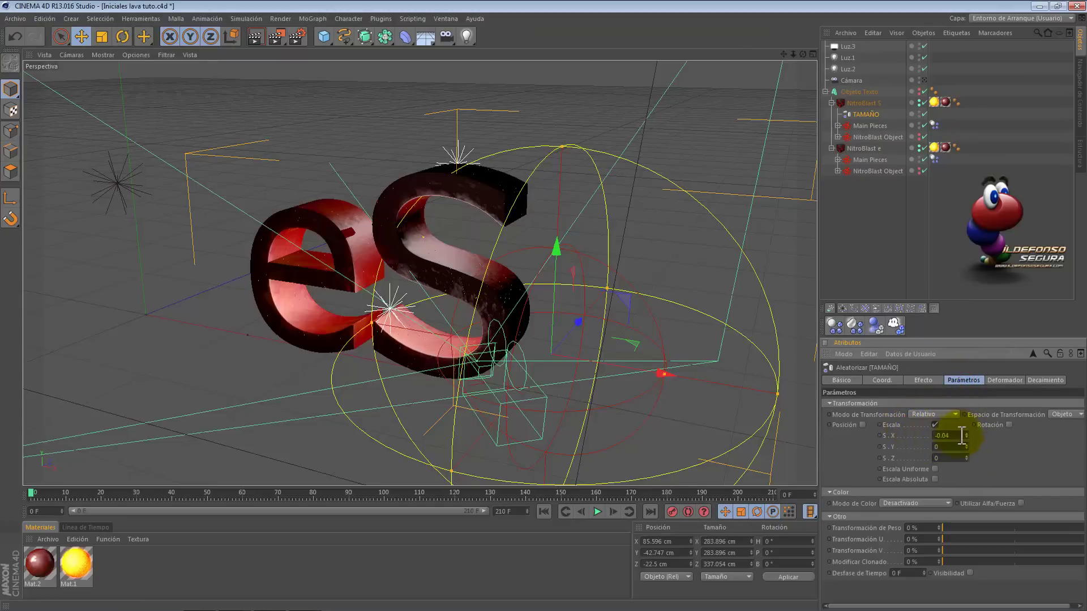
pyautogui.write('-7')
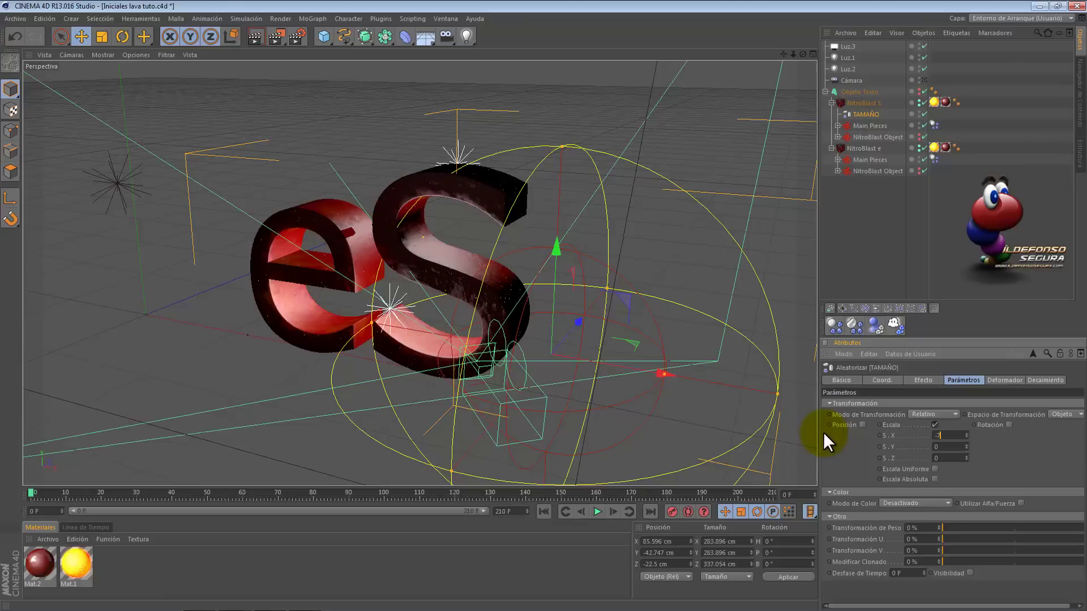
pyautogui.press('Return')
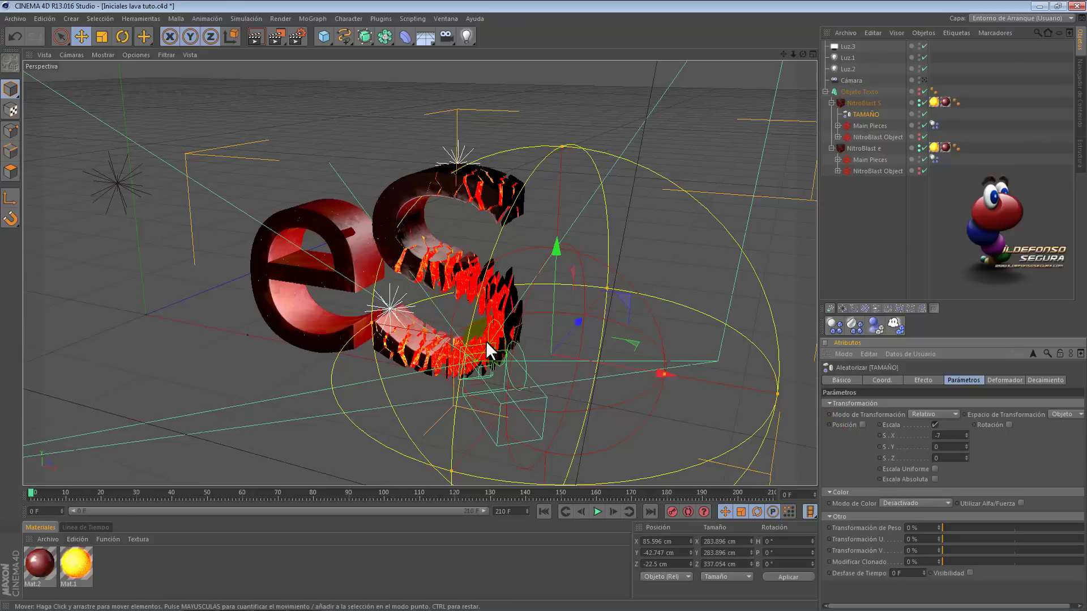
pyautogui.doubleClick(947, 435)
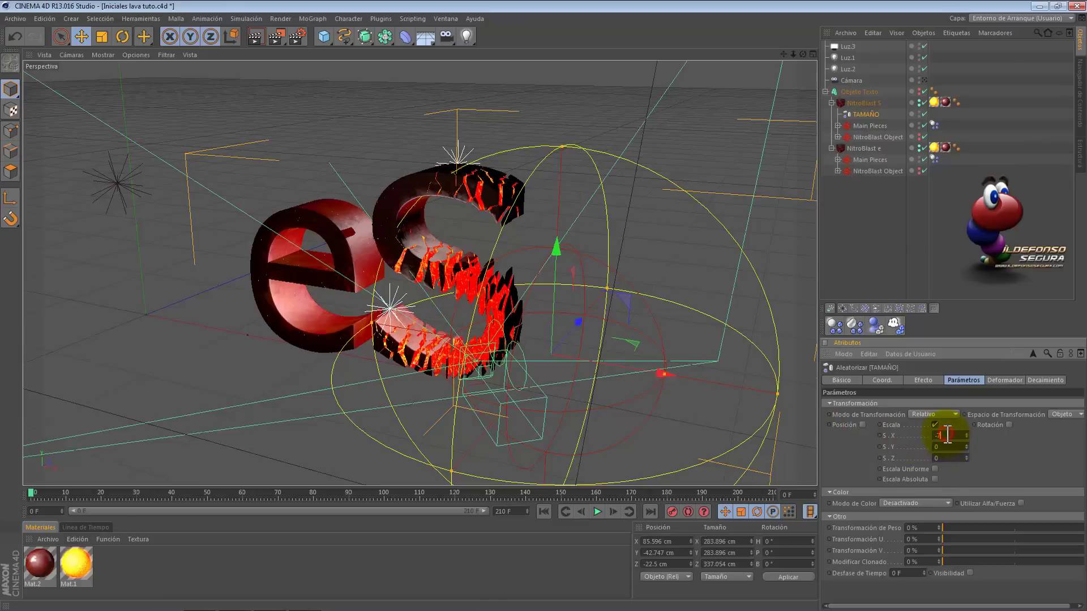
pyautogui.write(',')
pyautogui.click(947, 444)
pyautogui.write('1,7')
pyautogui.press('Tab')
pyautogui.write('-1')
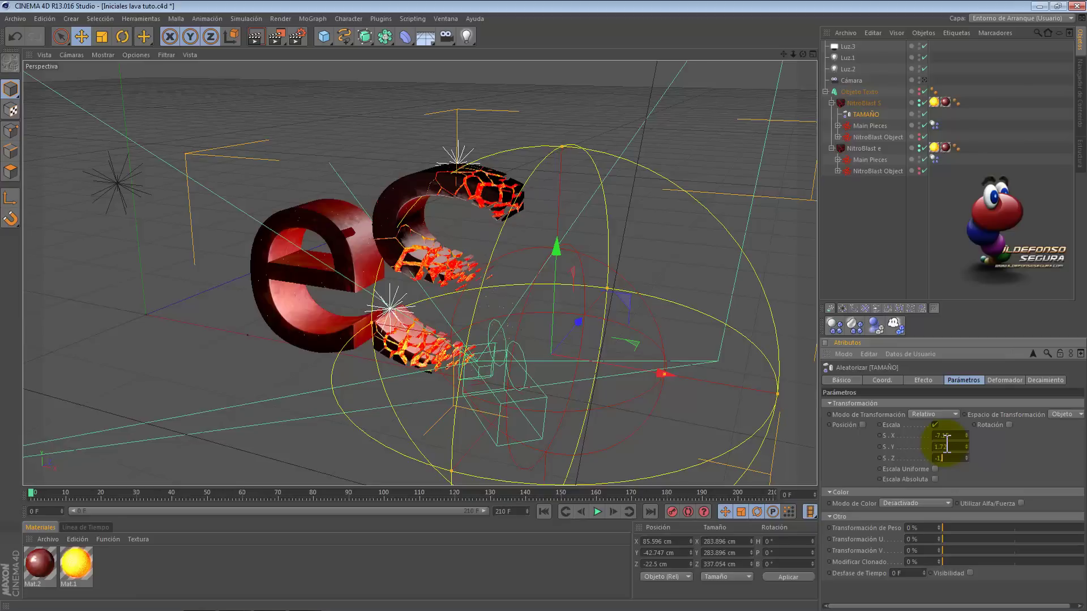
pyautogui.write(',32')
pyautogui.press('Return')
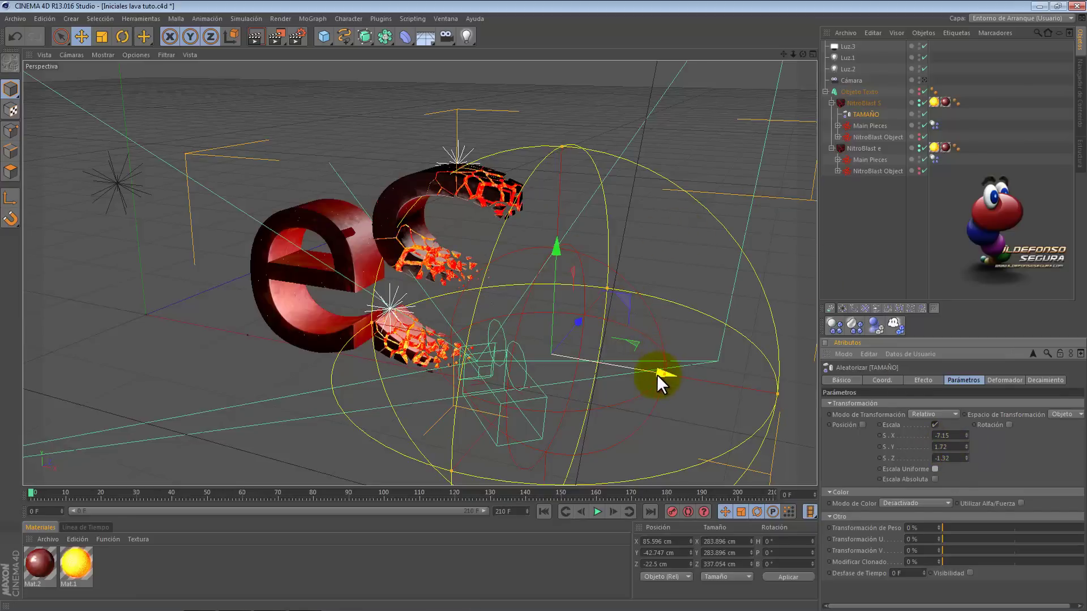
pyautogui.moveTo(657, 375)
pyautogui.mouseDown()
pyautogui.moveTo(590, 350)
pyautogui.moveTo(677, 376)
pyautogui.moveTo(484, 304)
pyautogui.moveTo(646, 346)
pyautogui.mouseUp()
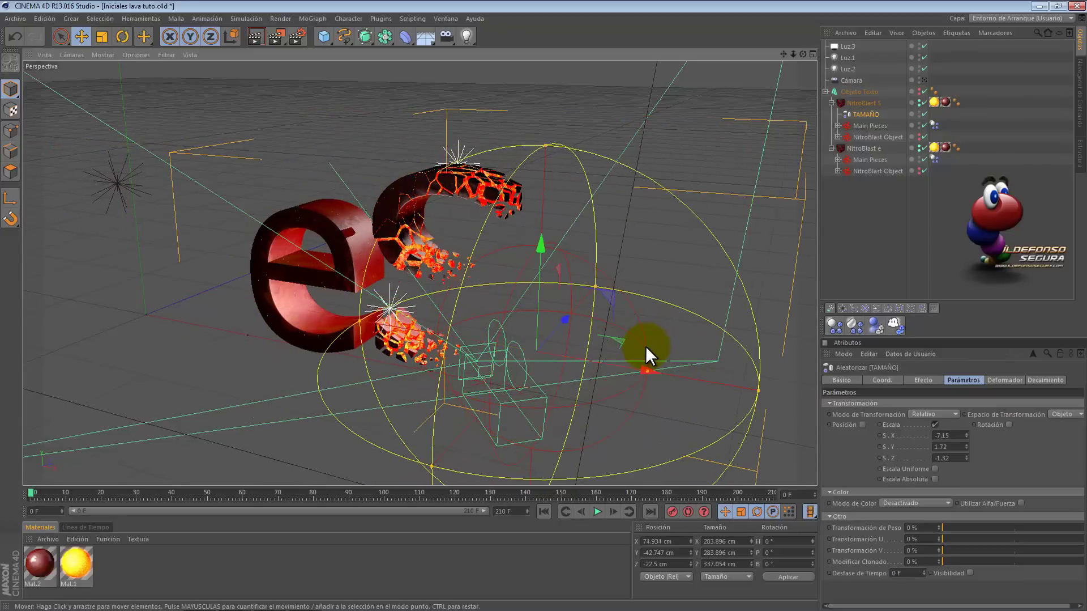
pyautogui.hotkey('ctrl', 'z')
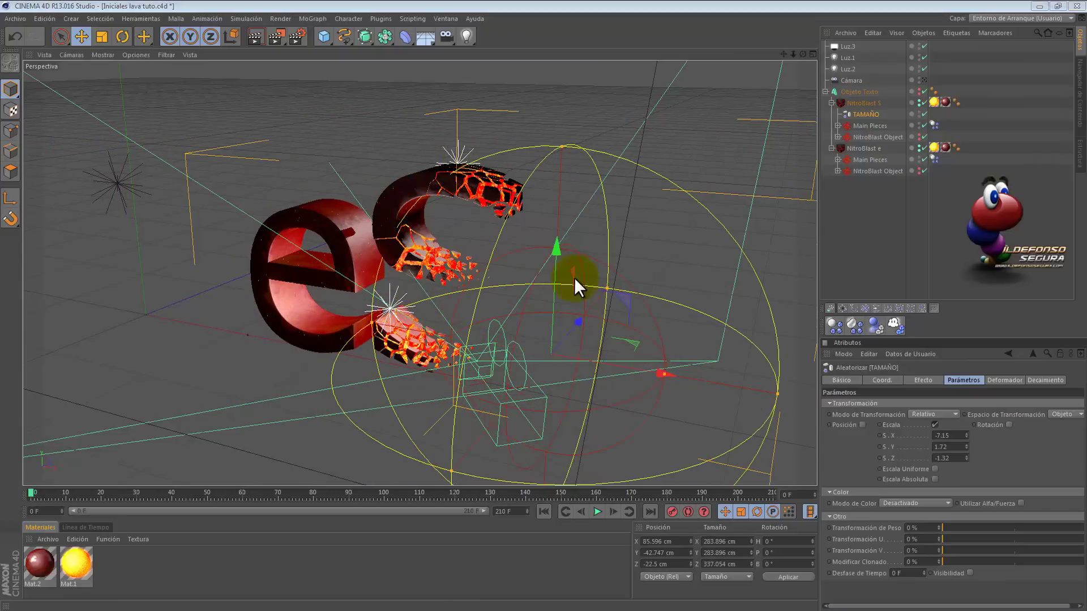
# - Duplicate TAMAÑO, rename the copy ROTACION, and reposition it along Y and X
pyautogui.click(870, 112)
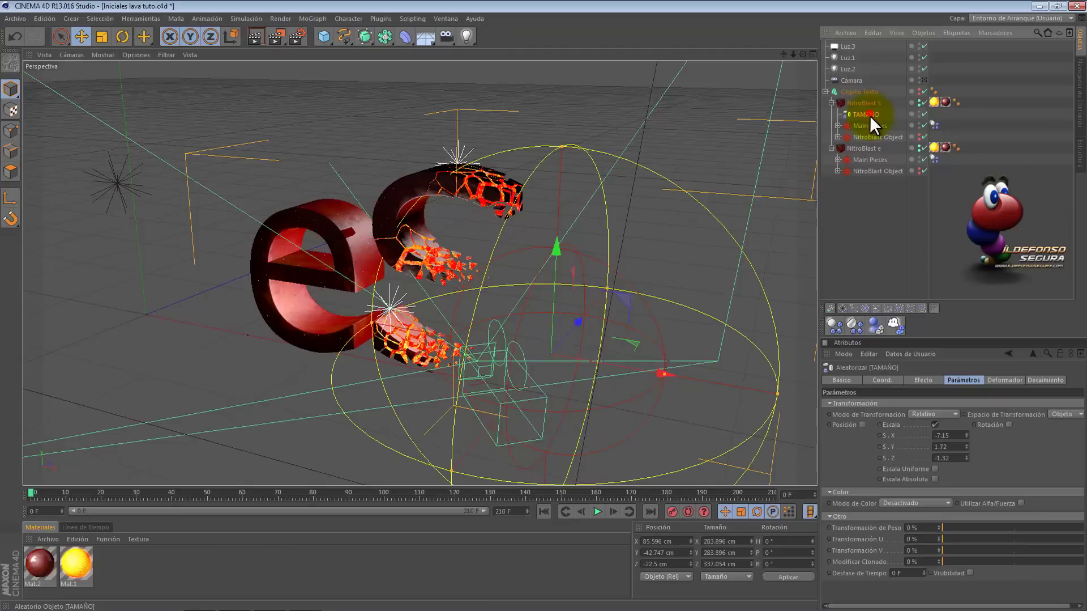
pyautogui.keyDown('ctrl'); pyautogui.moveTo(872, 115); pyautogui.dragTo(871, 120); pyautogui.keyUp('ctrl')
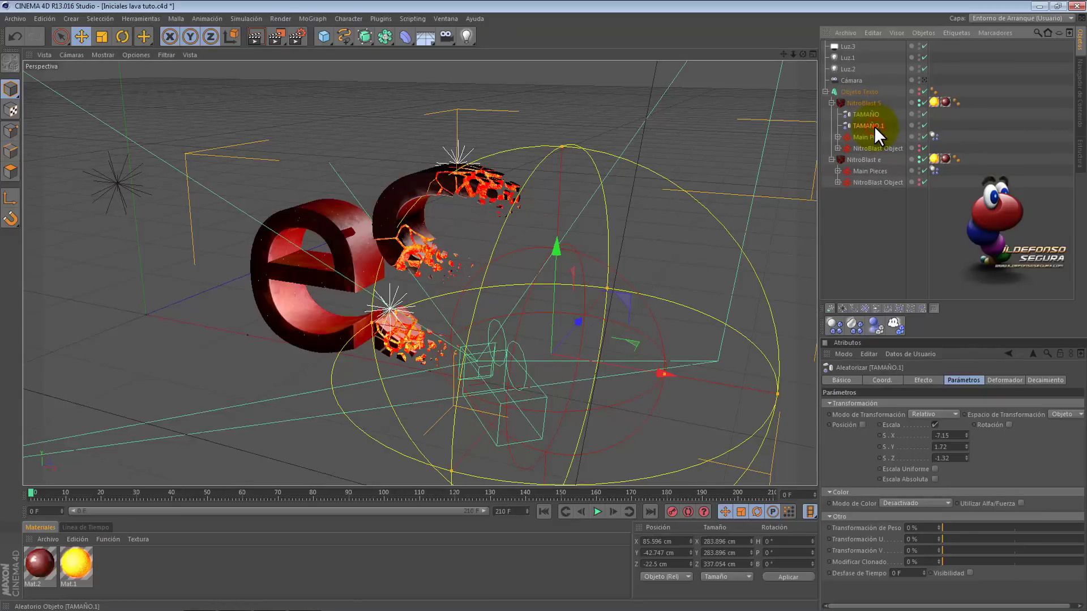
pyautogui.doubleClick(875, 126)
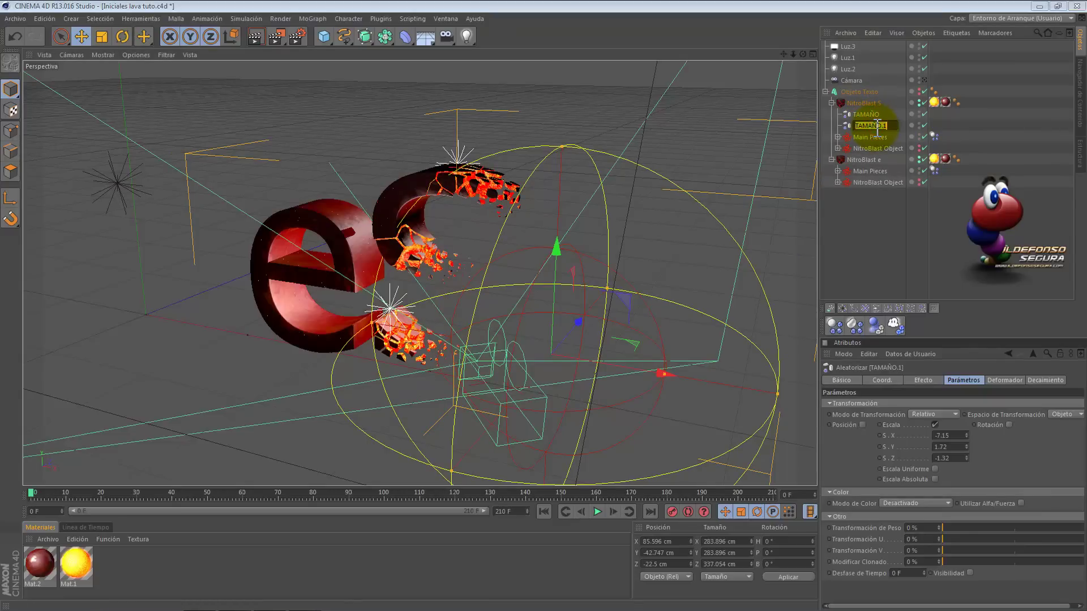
pyautogui.write('ROTACION')
pyautogui.press('Return')
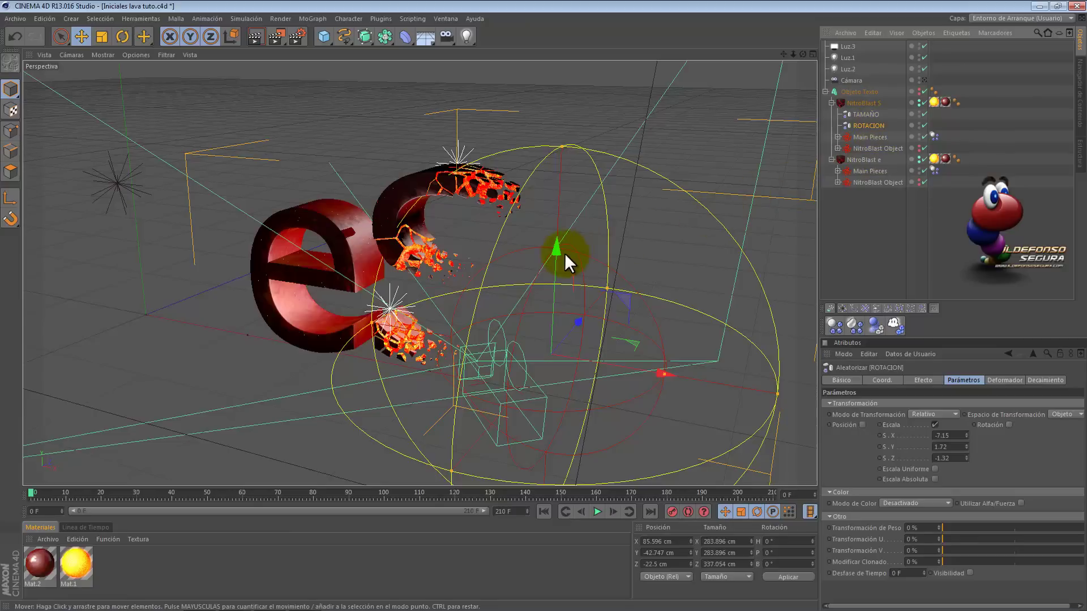
pyautogui.moveTo(560, 251); pyautogui.dragTo(560, 273)
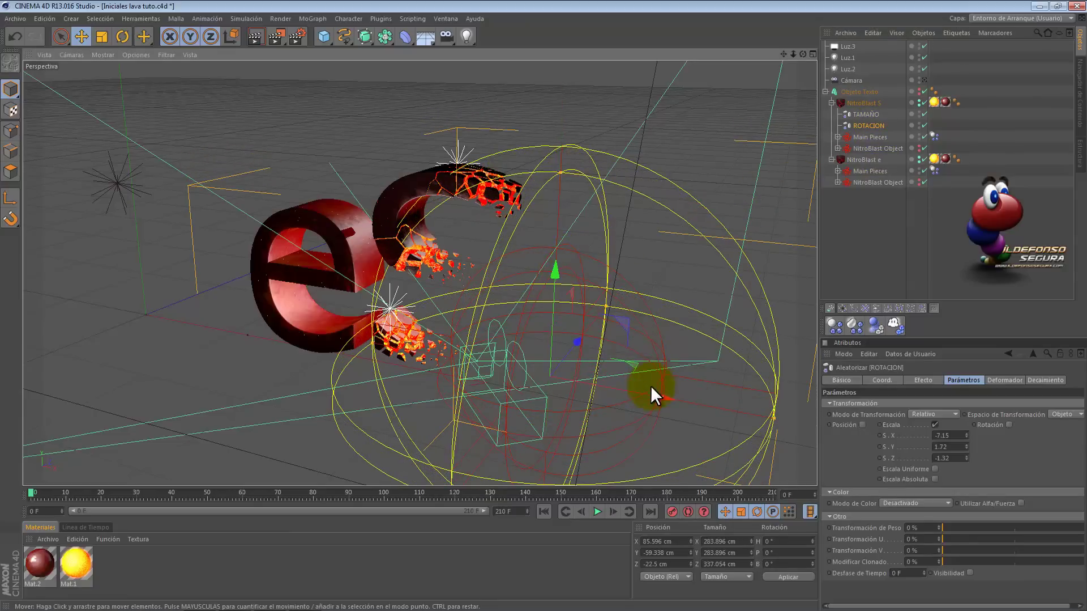
pyautogui.moveTo(647, 393); pyautogui.dragTo(658, 399)
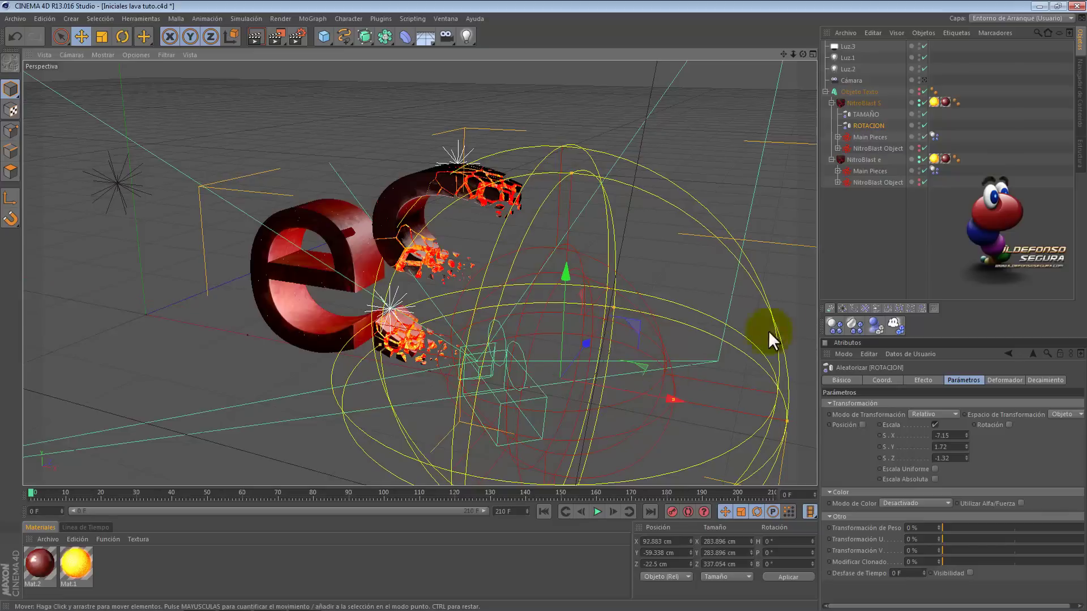
# - Swap ROTACION's scale randomisation for rotation of H 45°, P 360°, B 45°
pyautogui.click(935, 424)
pyautogui.click(958, 424)
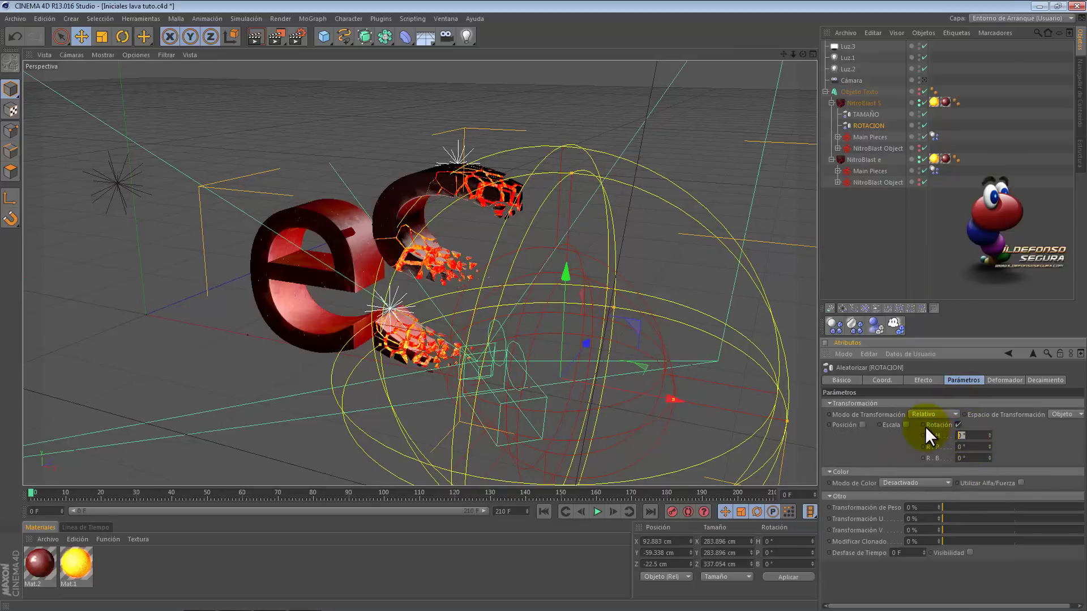
pyautogui.write('45')
pyautogui.press('Tab')
pyautogui.write('60')
pyautogui.press('Tab')
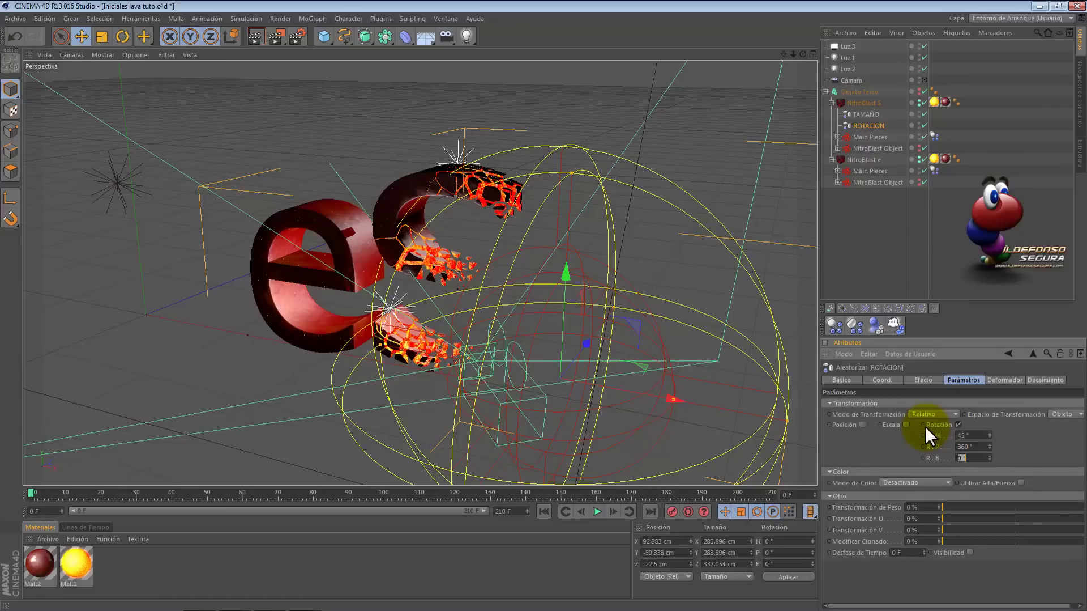
pyautogui.write('45')
pyautogui.press('Return')
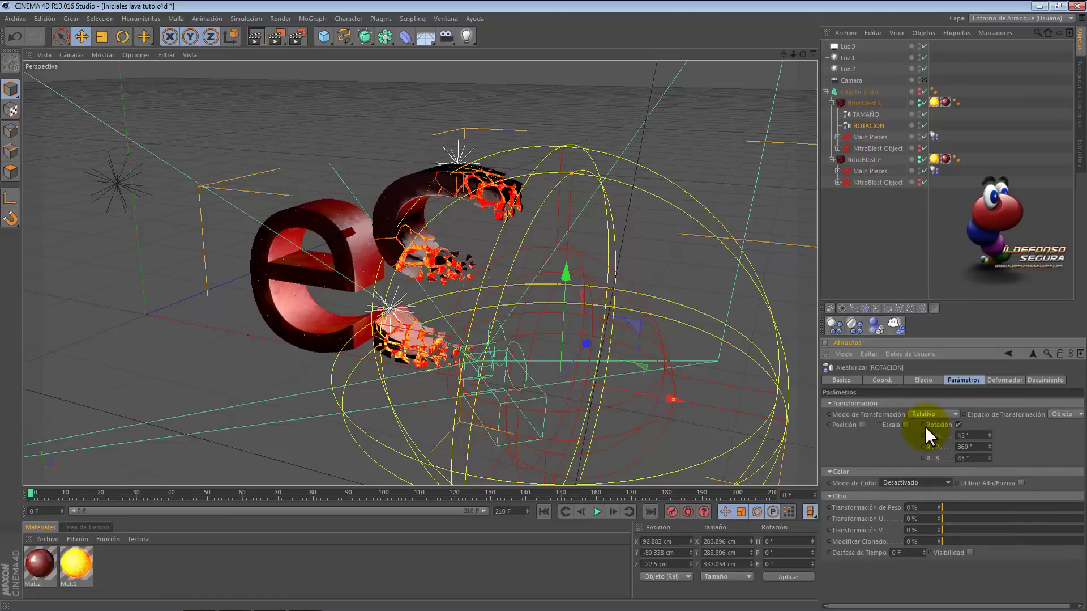
# - Shift TAMAÑO and ROTACION left across the S and preview a camera render
pyautogui.click(865, 114)
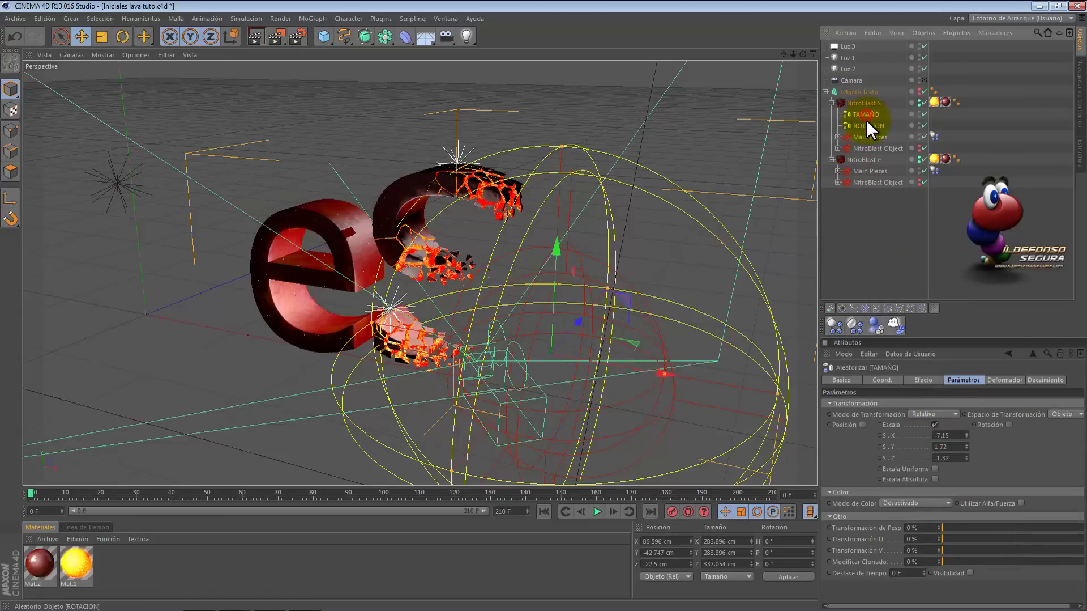
pyautogui.keyDown('ctrl'); pyautogui.click(869, 123); pyautogui.keyUp('ctrl')
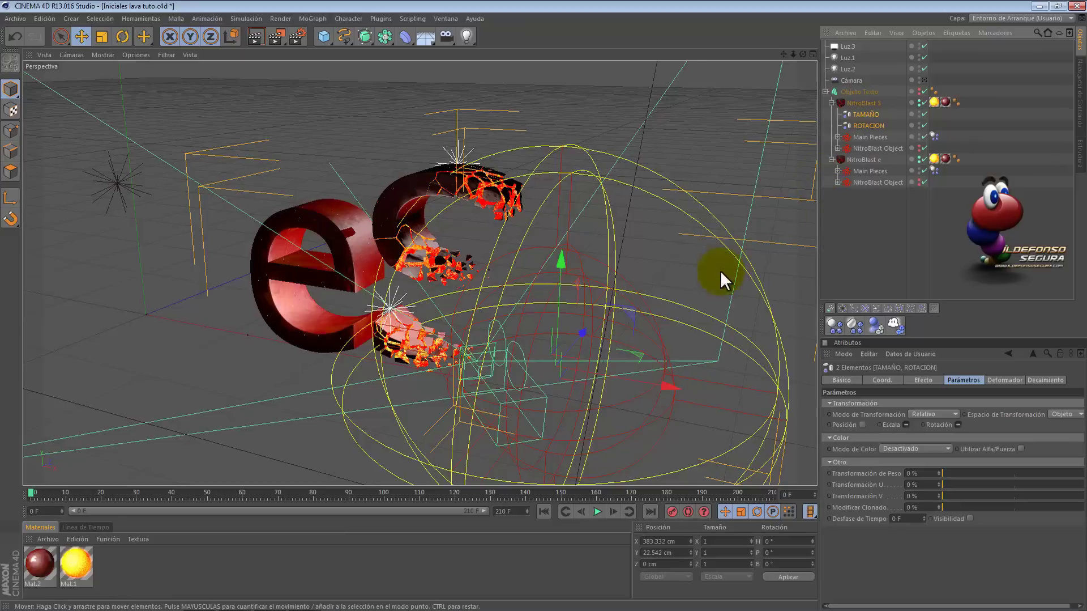
pyautogui.moveTo(663, 383)
pyautogui.mouseDown()
pyautogui.moveTo(552, 353)
pyautogui.moveTo(648, 386)
pyautogui.moveTo(627, 305)
pyautogui.mouseUp()
pyautogui.click(925, 80)
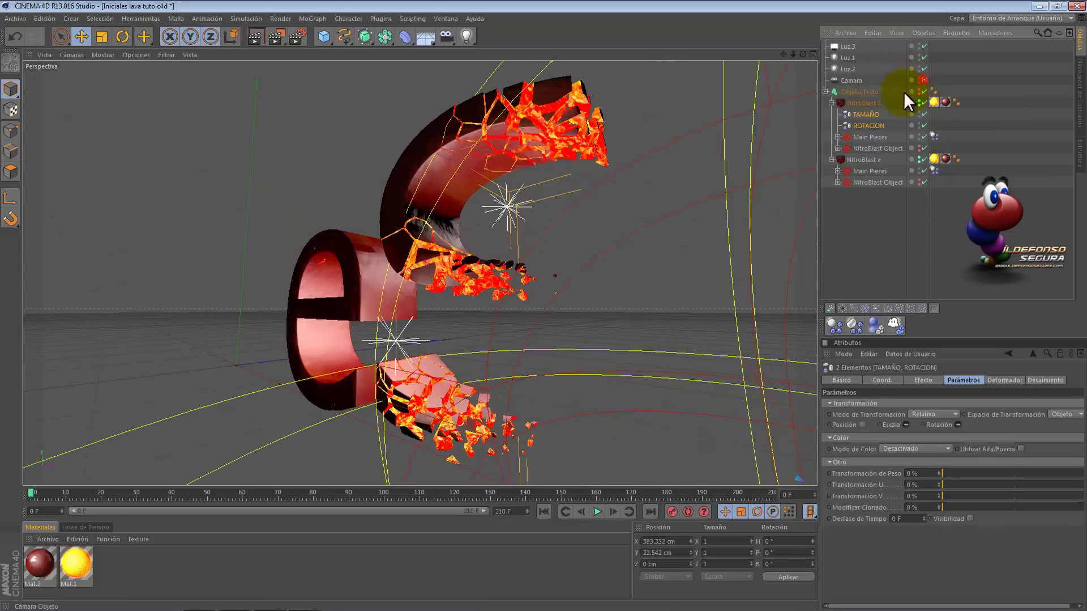
pyautogui.click(255, 38)
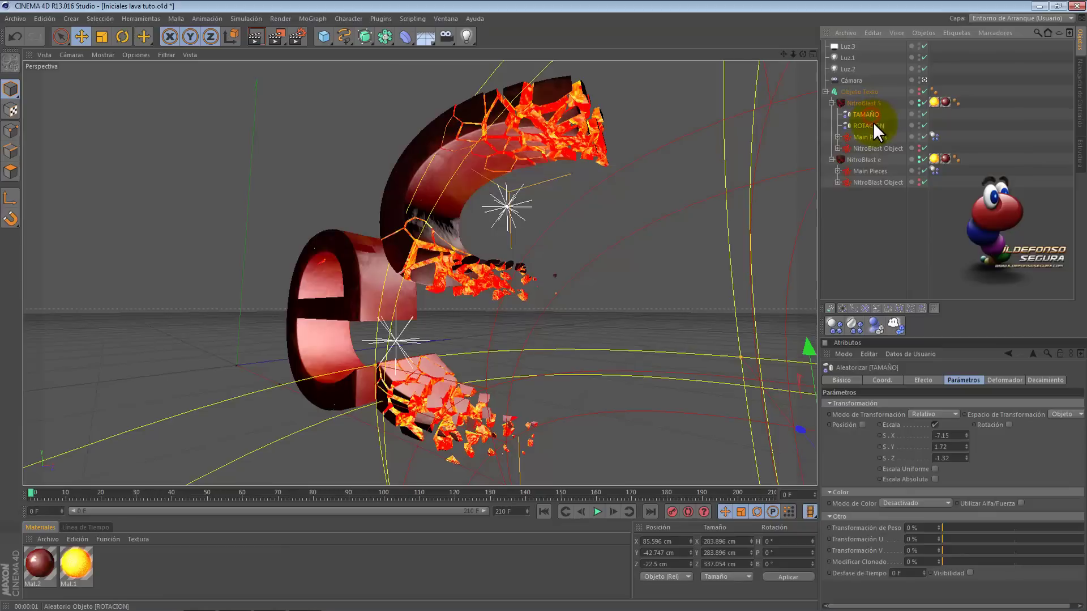
pyautogui.click(872, 116)
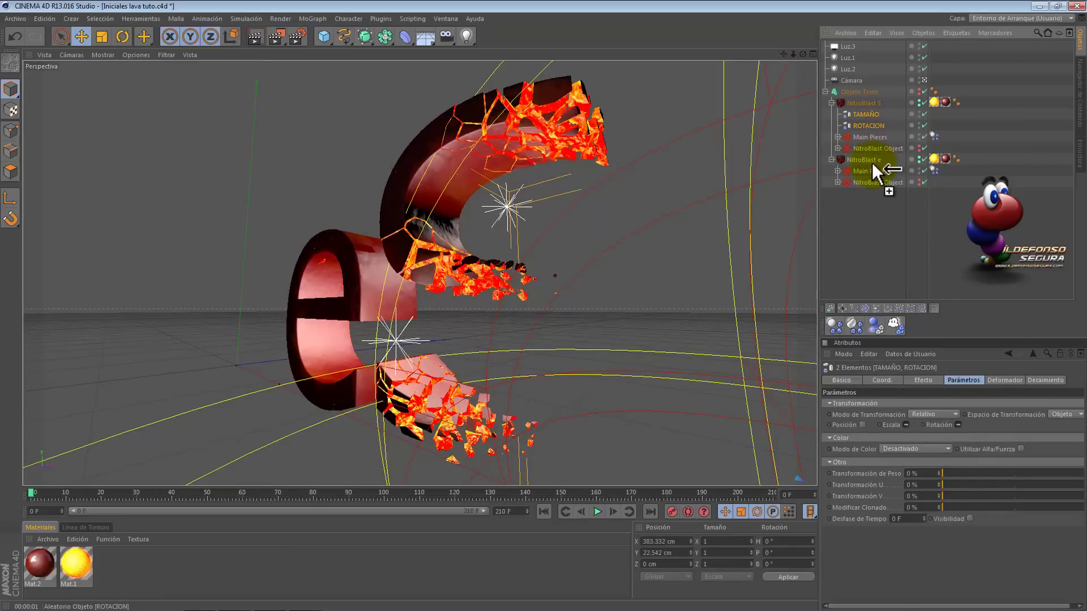
# - Copy both effectors under NitroBlast e, move them onto the e, and preview the render
pyautogui.keyDown('ctrl'); pyautogui.moveTo(874, 128); pyautogui.dragTo(872, 163); pyautogui.keyUp('ctrl')
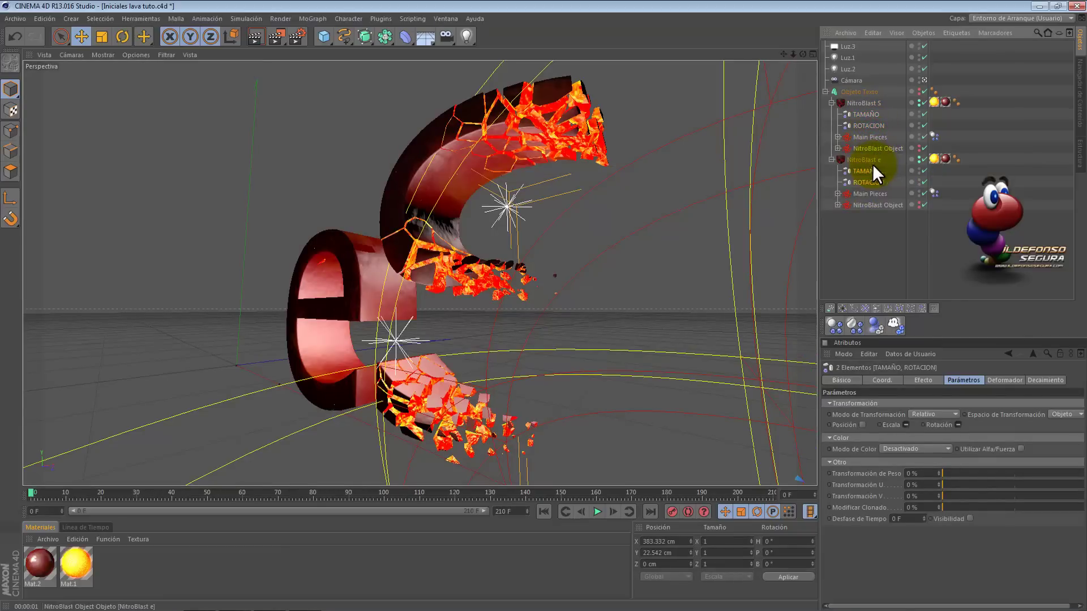
pyautogui.click(924, 79)
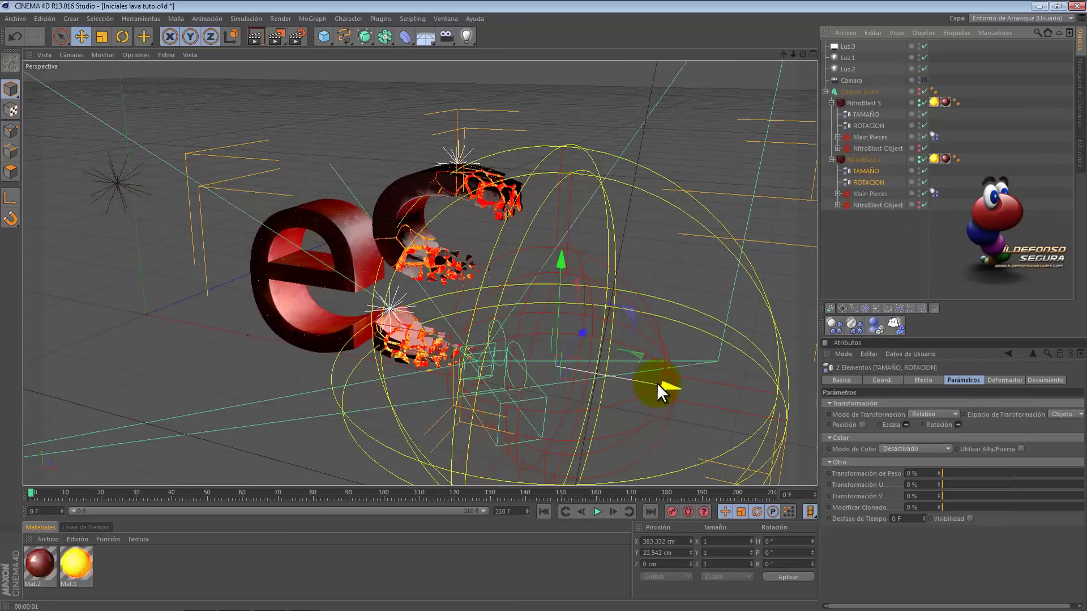
pyautogui.moveTo(657, 383); pyautogui.dragTo(483, 307)
pyautogui.moveTo(433, 240); pyautogui.dragTo(436, 276)
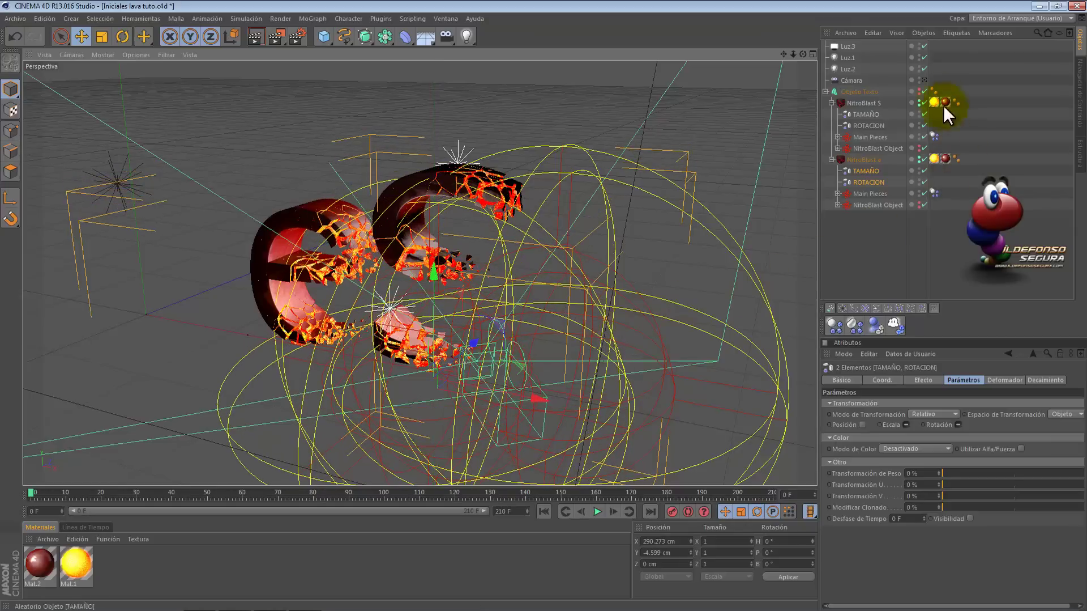
pyautogui.click(926, 78)
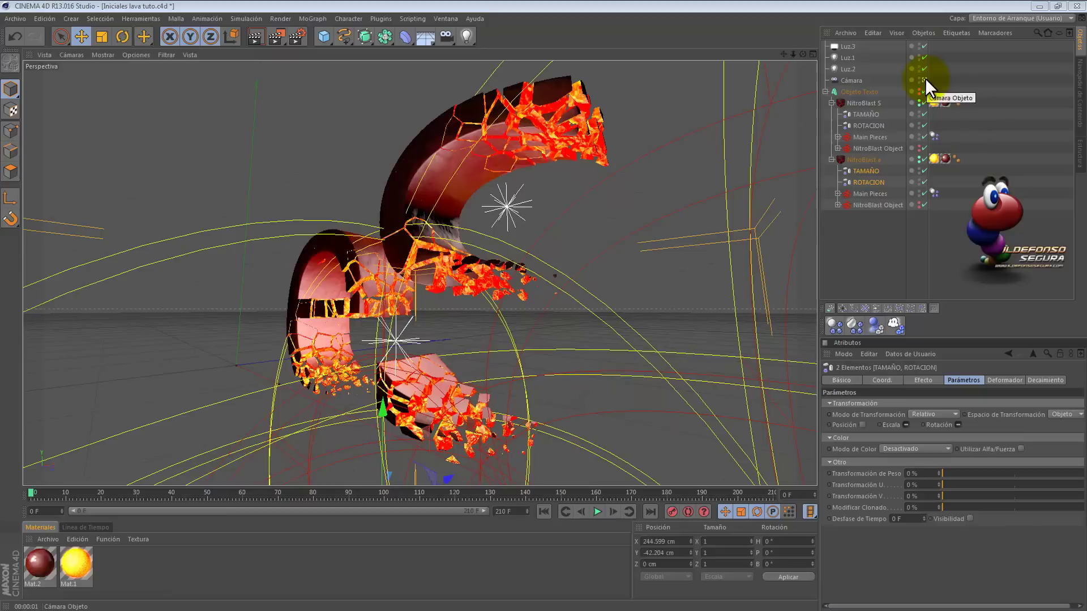
pyautogui.click(257, 36)
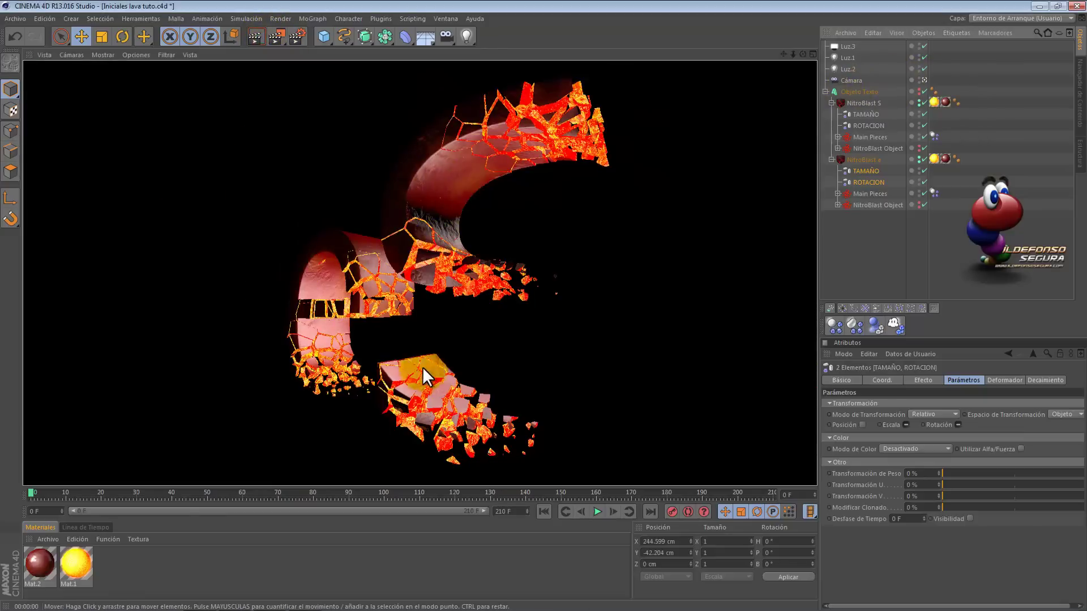
# - In Render Settings, save 1920×1080 output as a TIFF with alpha channel to a chosen path
pyautogui.click(298, 36)
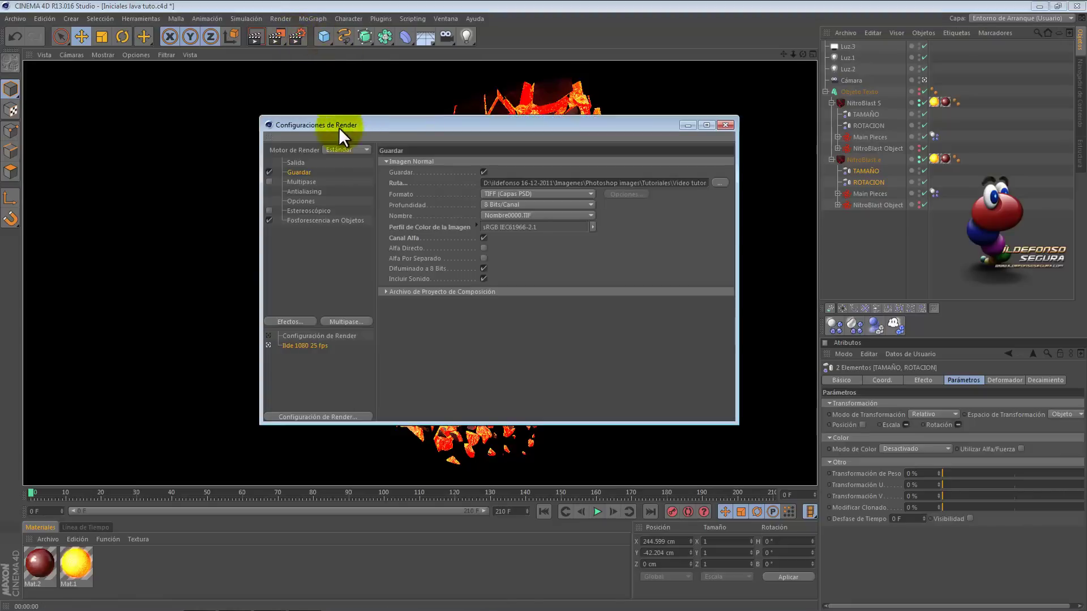
pyautogui.click(300, 163)
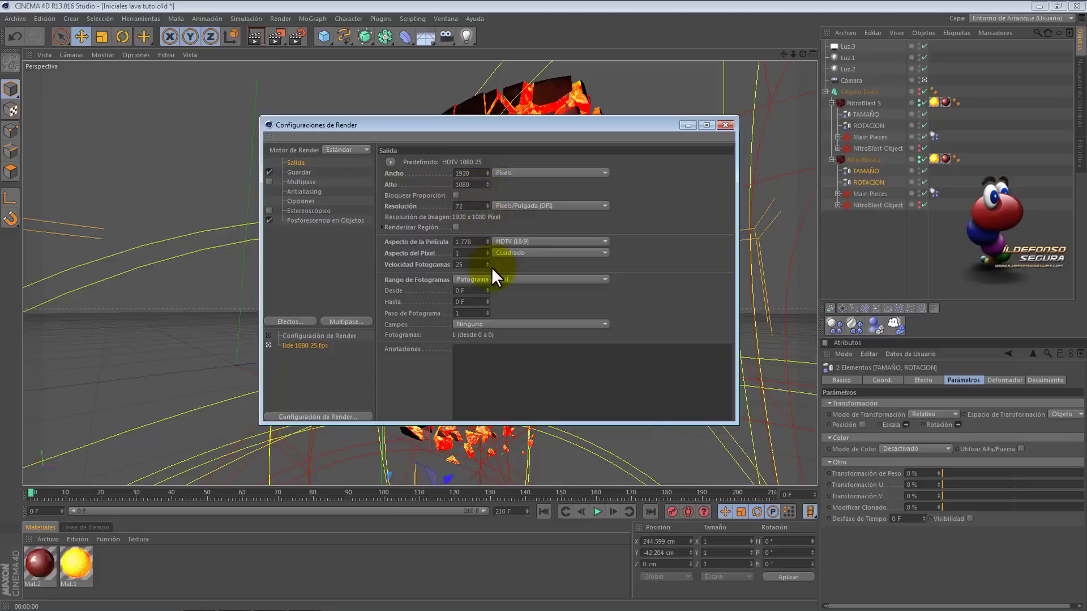
pyautogui.click(307, 172)
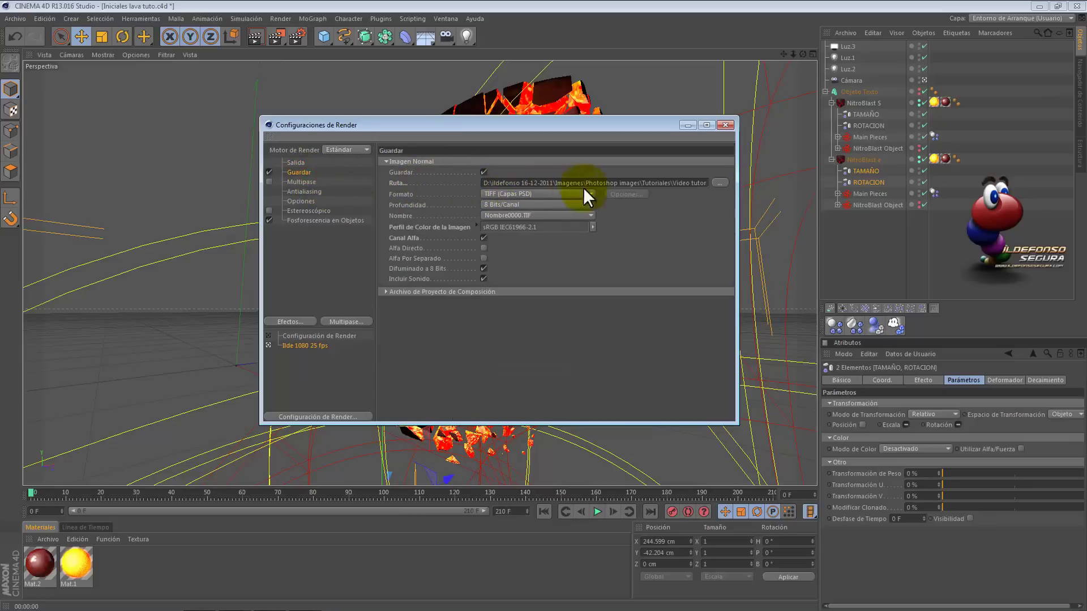
pyautogui.click(718, 182)
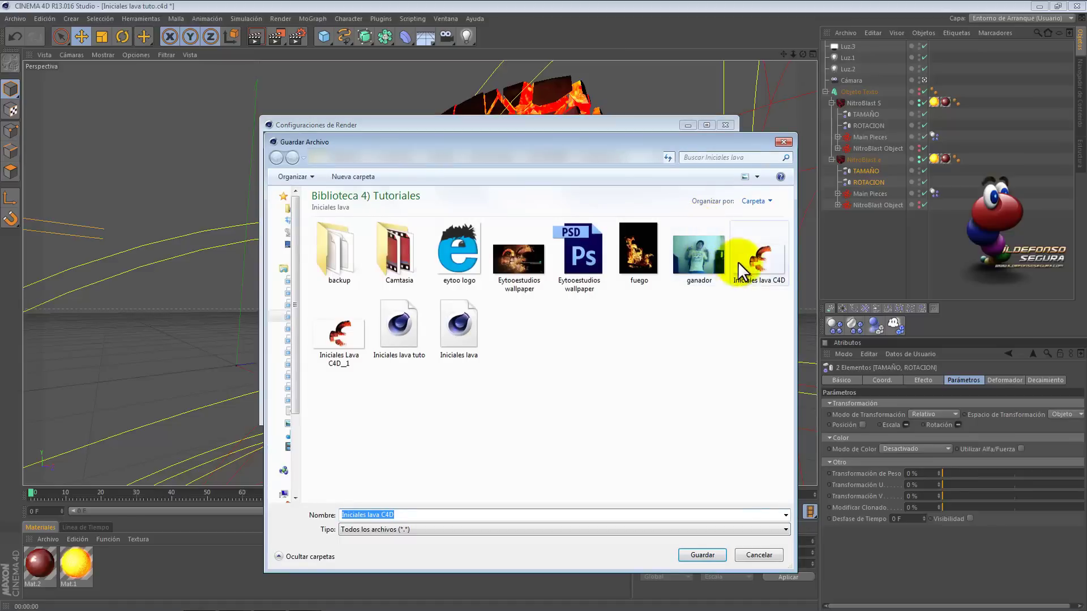
pyautogui.click(784, 142)
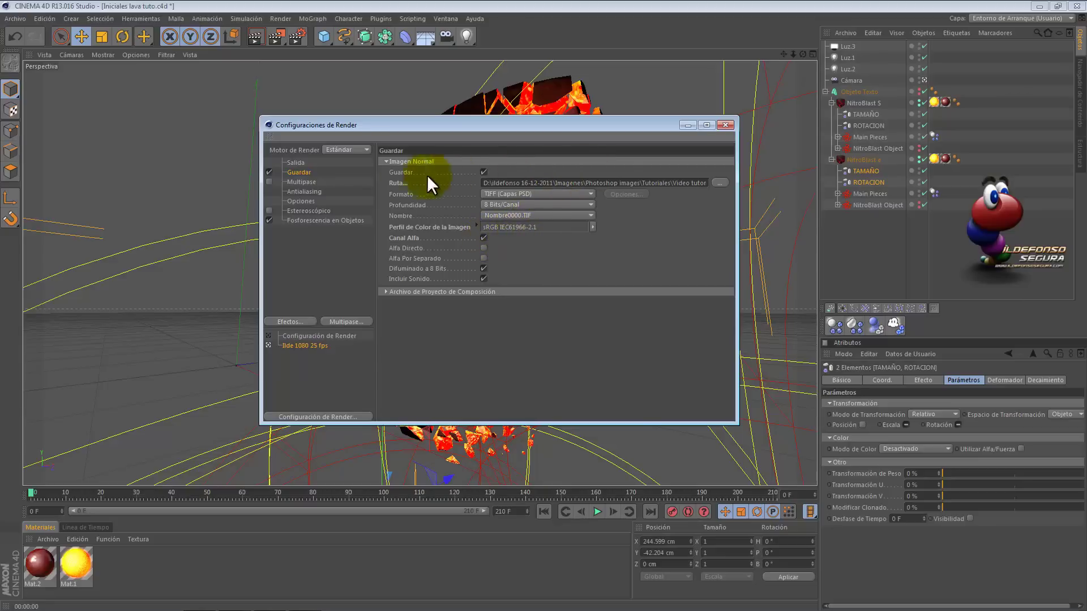
# - Switch the render antialiasing to Mejorado
pyautogui.click(310, 191)
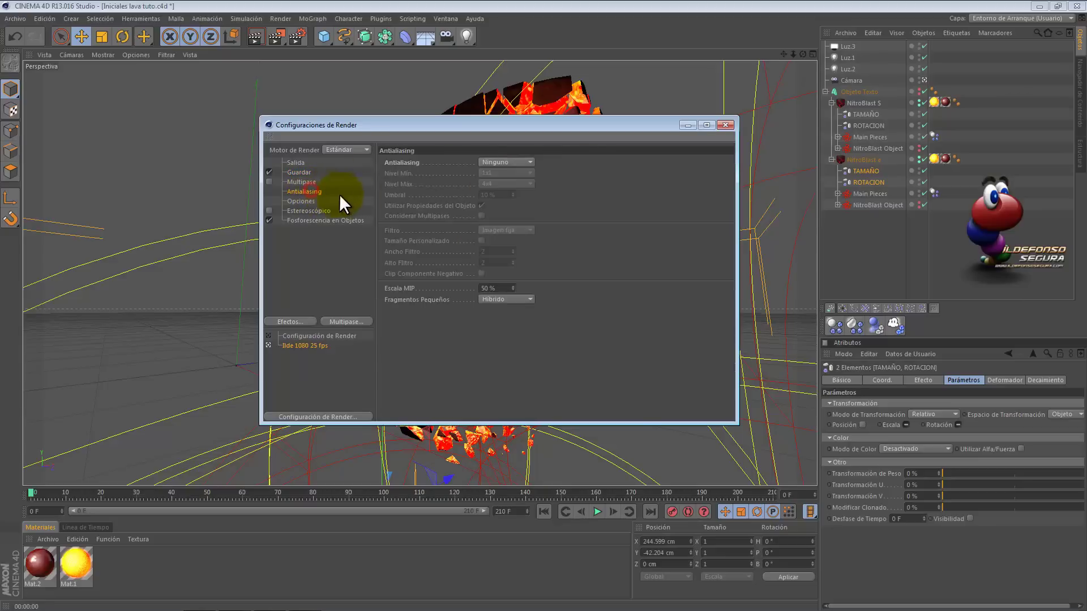
pyautogui.click(501, 162)
pyautogui.click(508, 195)
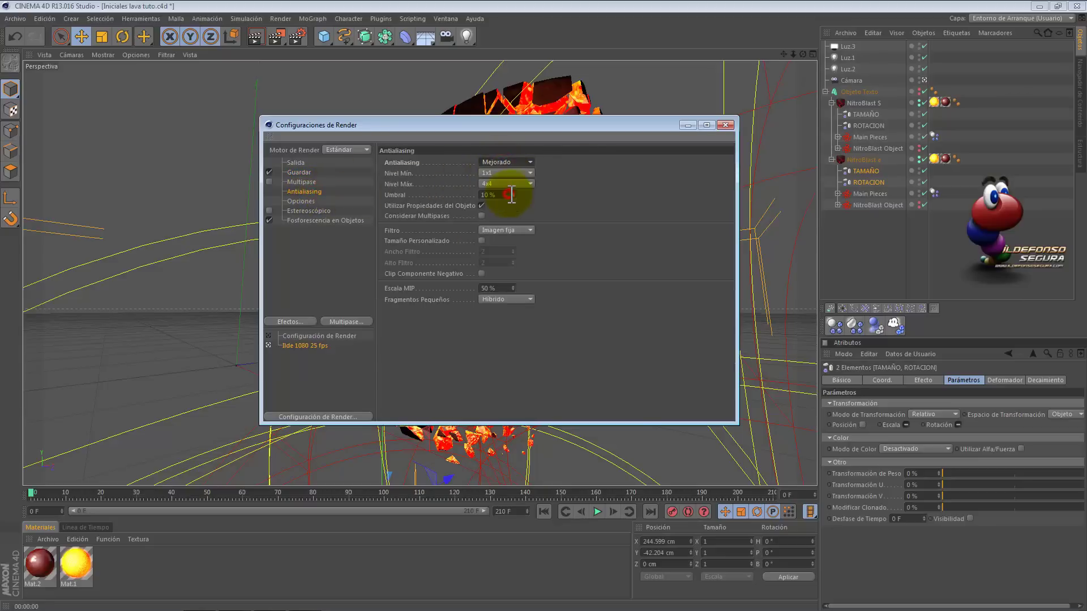
# - Close render settings, preview the viewport, and render the final eS image to the Picture Viewer
pyautogui.click(726, 126)
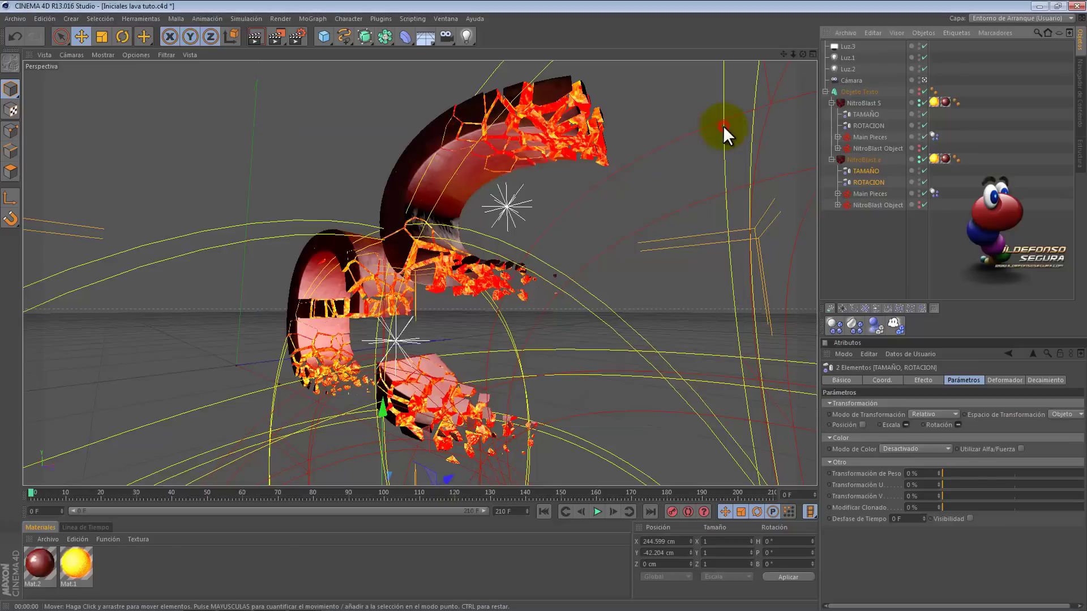
pyautogui.click(263, 42)
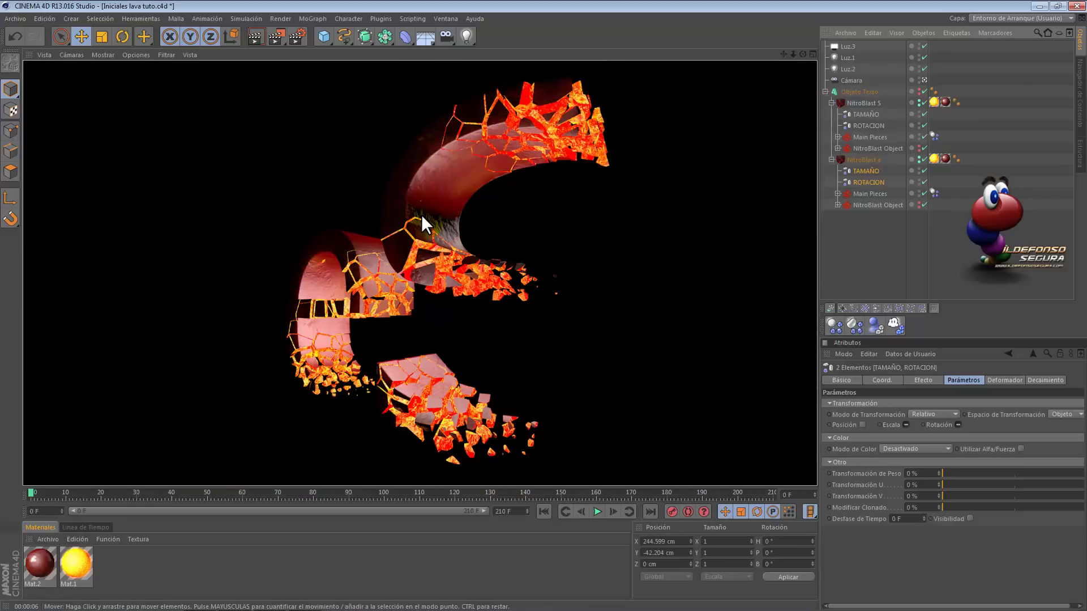
pyautogui.click(280, 44)
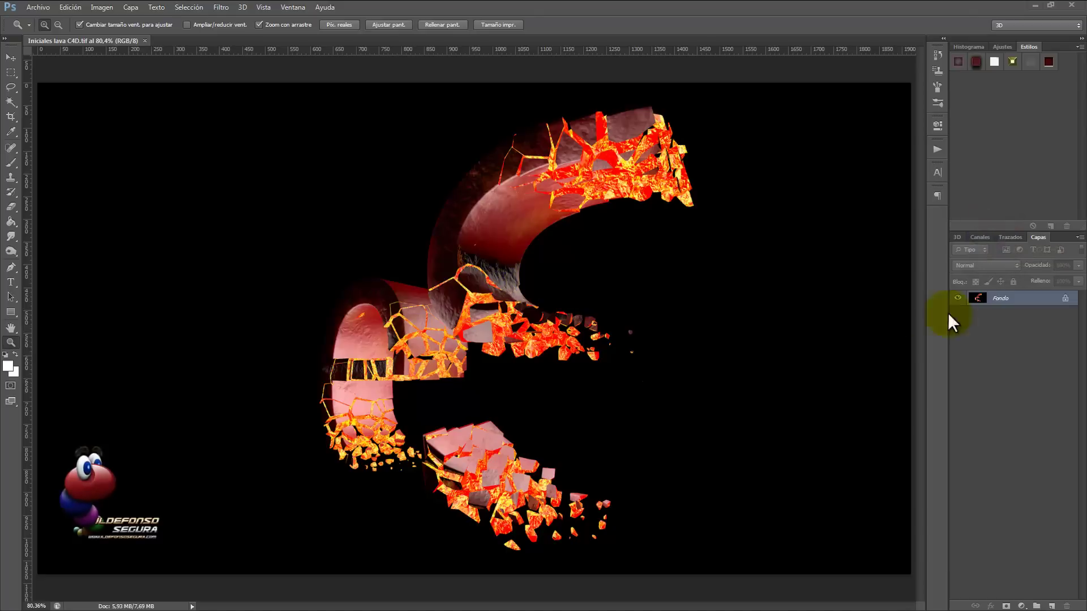
# - Unlock Fondo into Capa 0 and load the Alfa channel as a selection
pyautogui.doubleClick(963, 298)
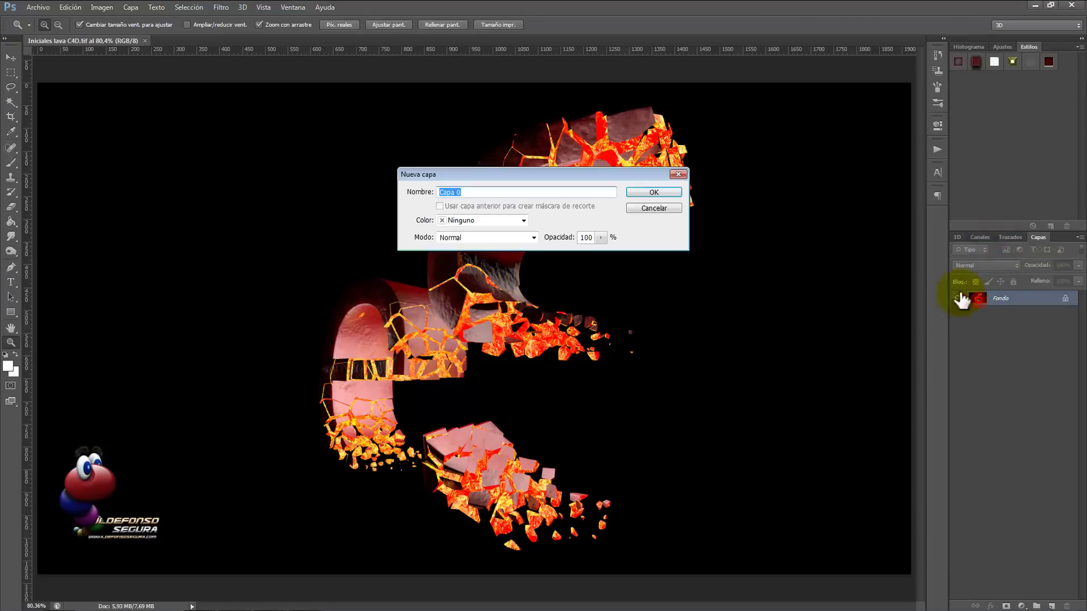
pyautogui.click(654, 192)
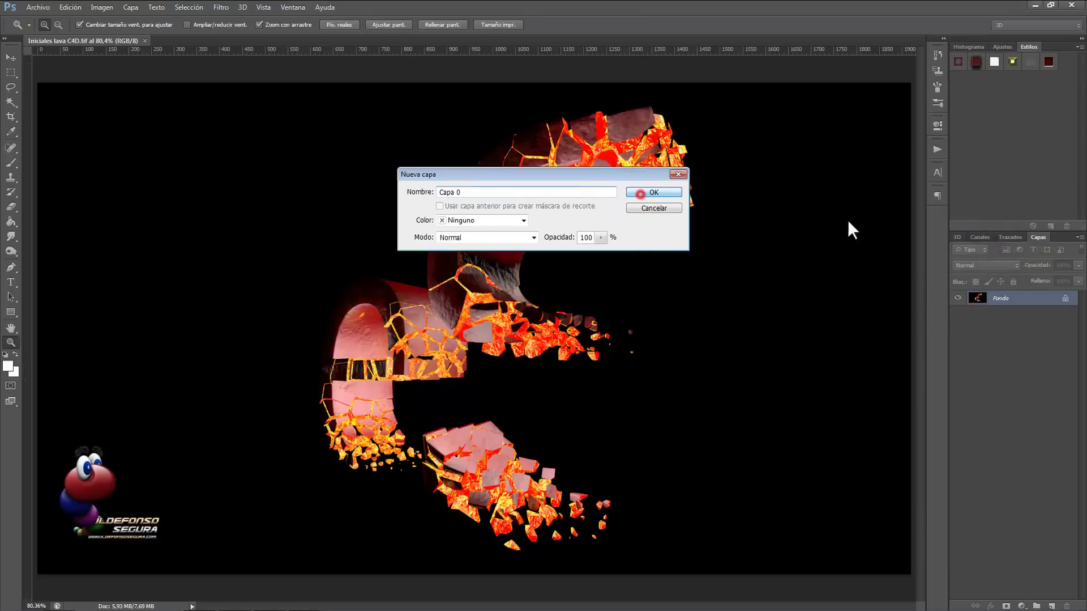
pyautogui.click(980, 233)
pyautogui.click(970, 303)
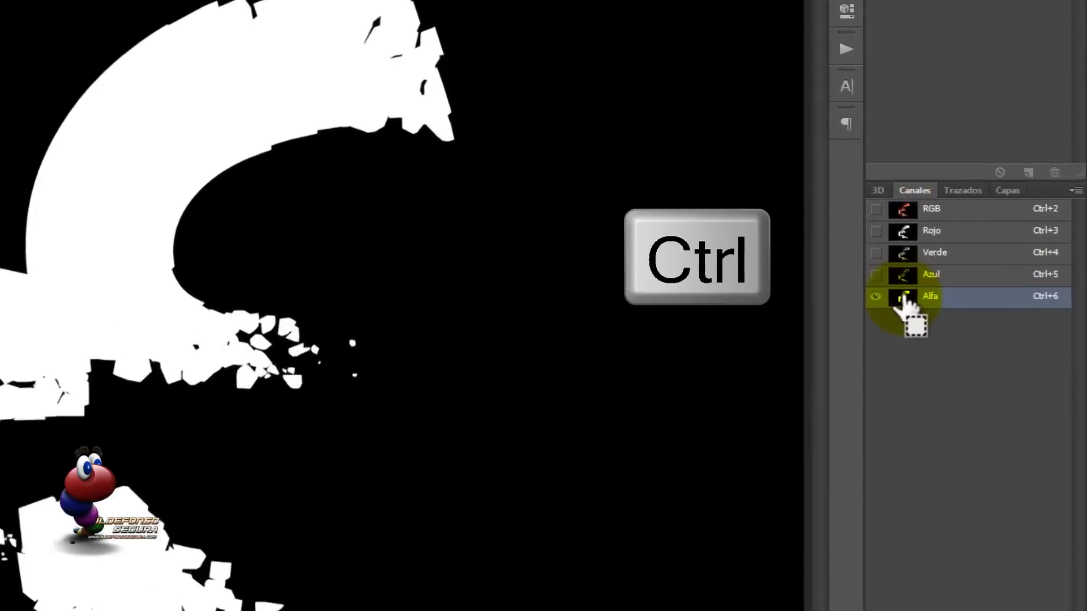
pyautogui.keyDown('ctrl'); pyautogui.click(971, 304); pyautogui.keyUp('ctrl')
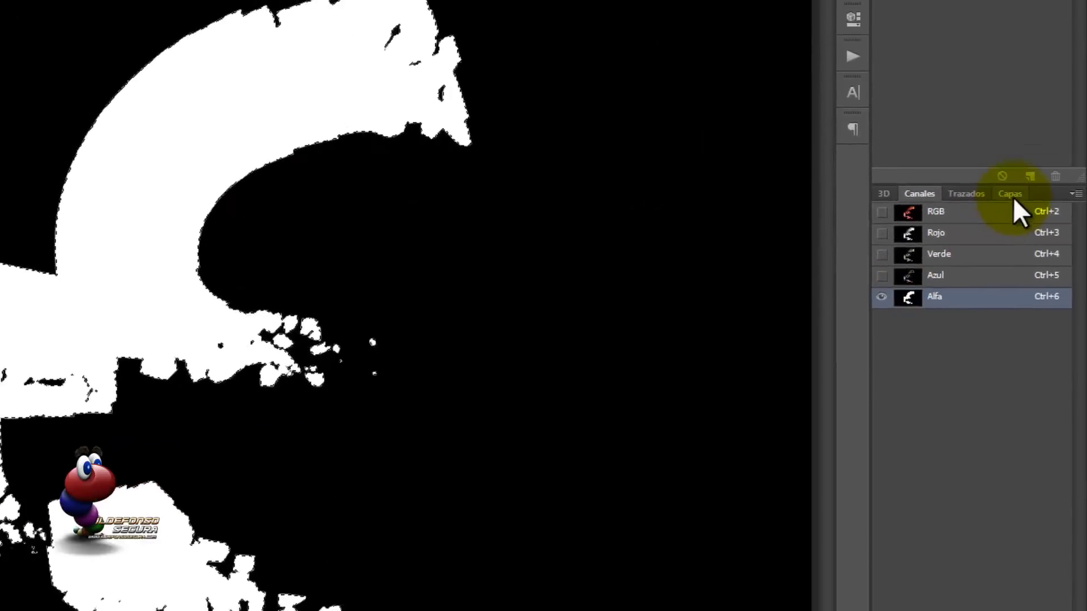
# - Copy the selected lava text to a new layer and delete Capa 0
pyautogui.click(1038, 237)
pyautogui.click(979, 297)
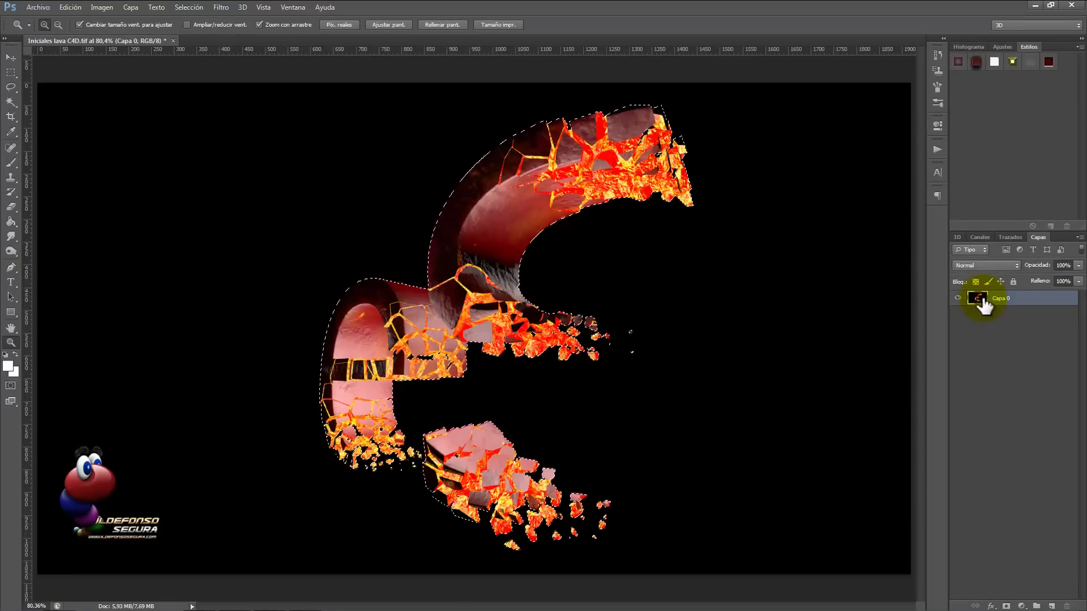
pyautogui.hotkey('ctrl', 'j')
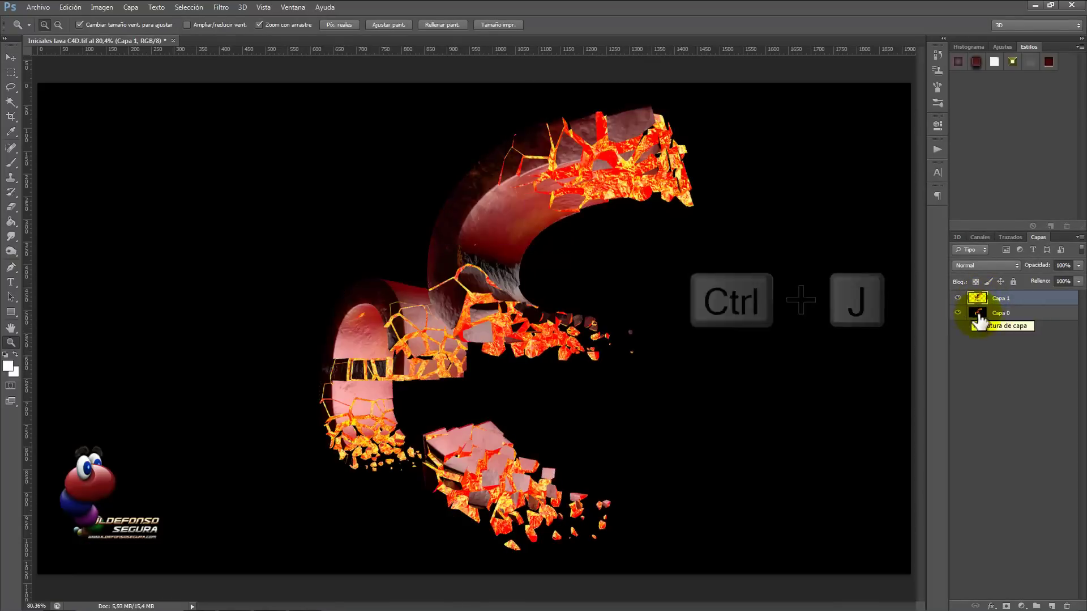
pyautogui.moveTo(984, 312); pyautogui.dragTo(1068, 605)
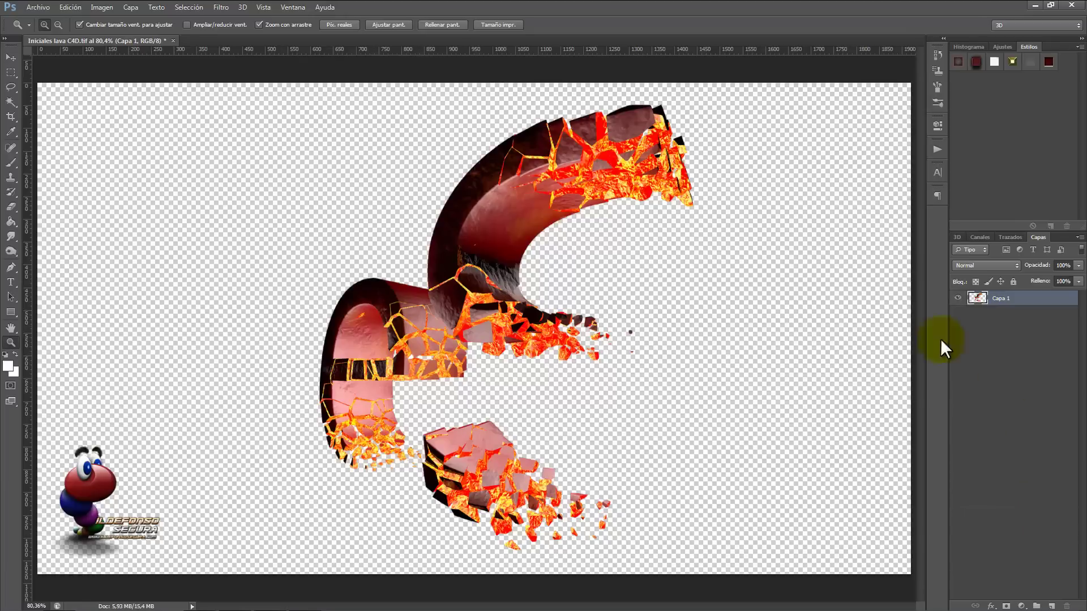